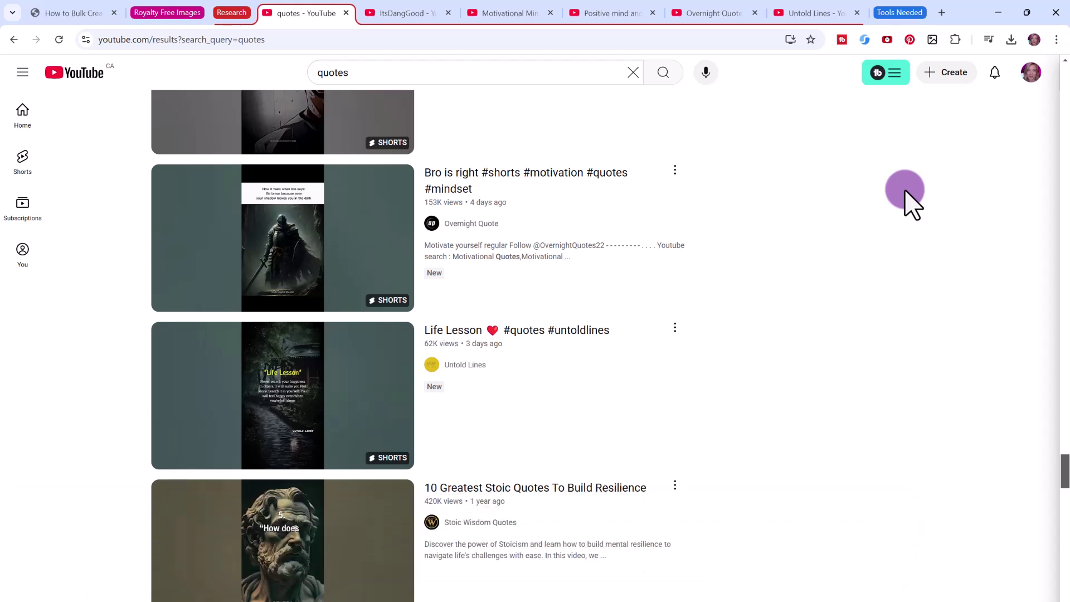
- Review ItsDangGood's popular Shorts, then move on to Untold Lines' popular Shorts, topping at 1.5M views
key(ctrl+Tab)
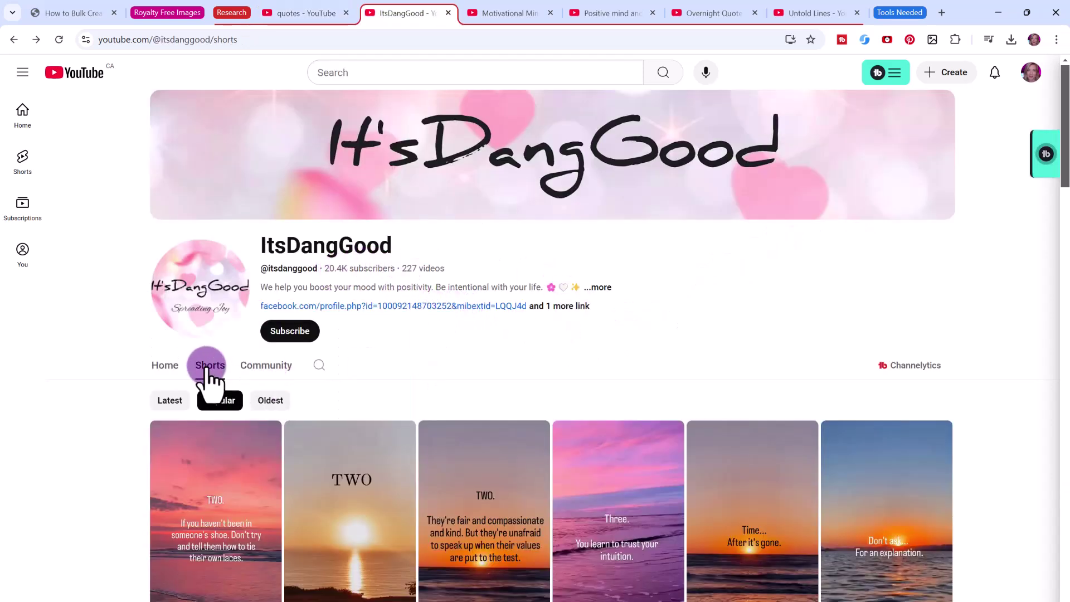
scroll(289, 409, down, 2)
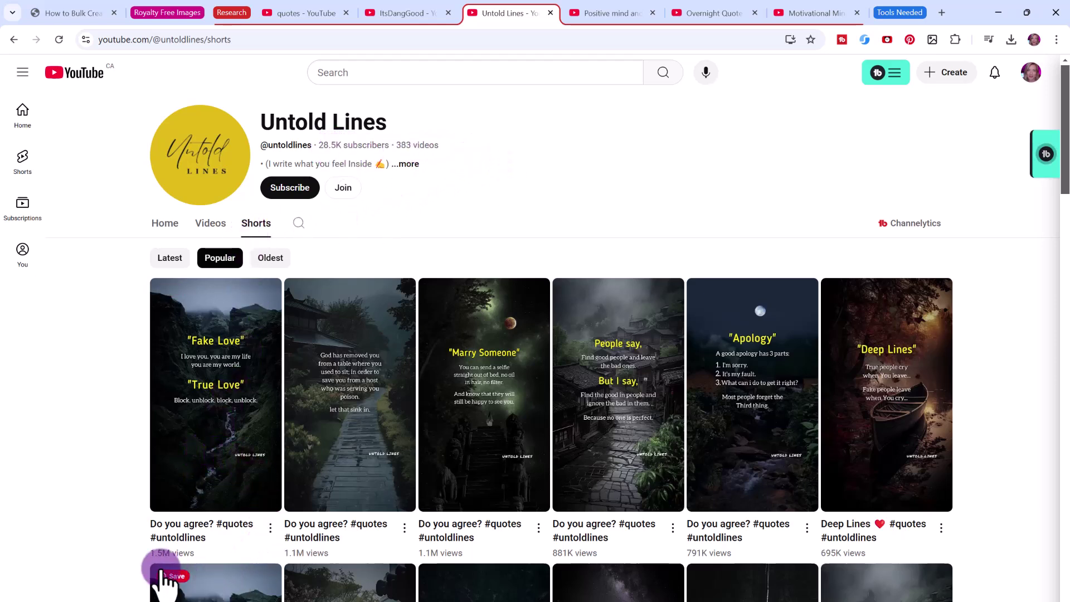
scroll(1051, 306, down, 1)
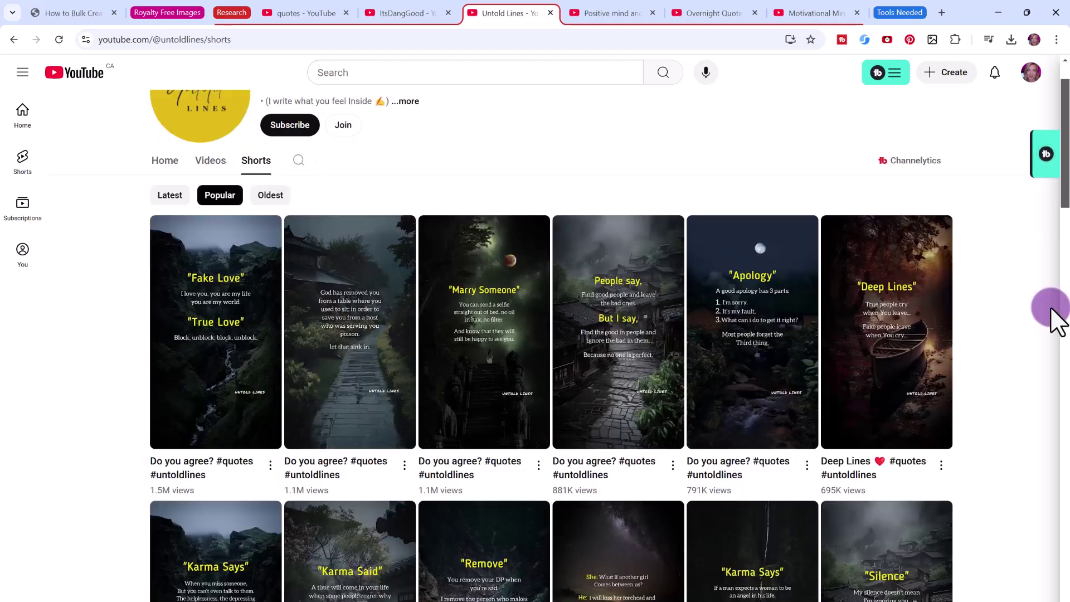
scroll(1050, 306, down, 3)
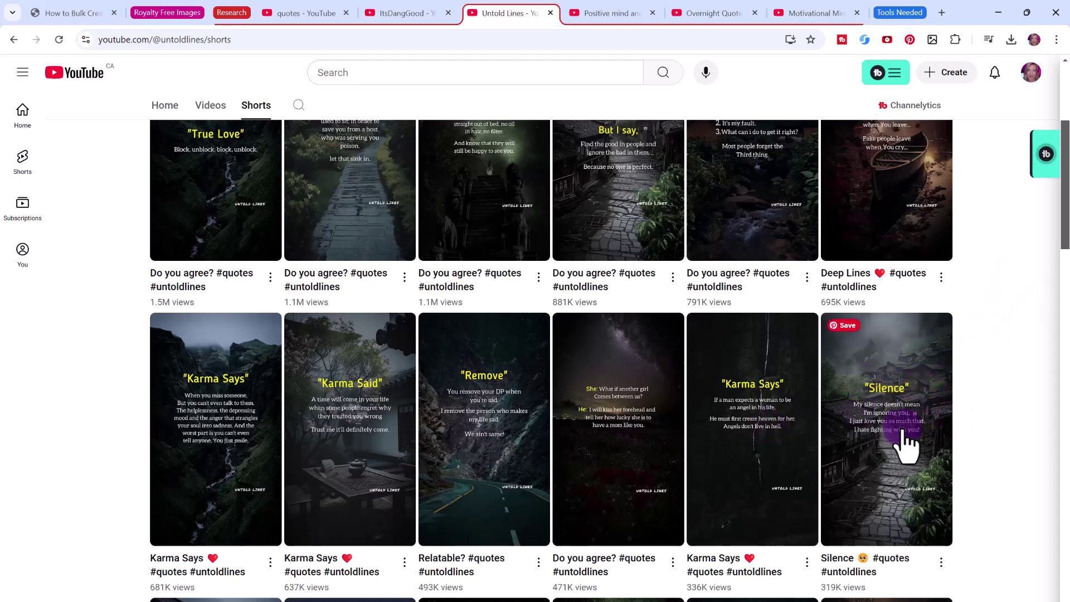
scroll(906, 452, down, 5)
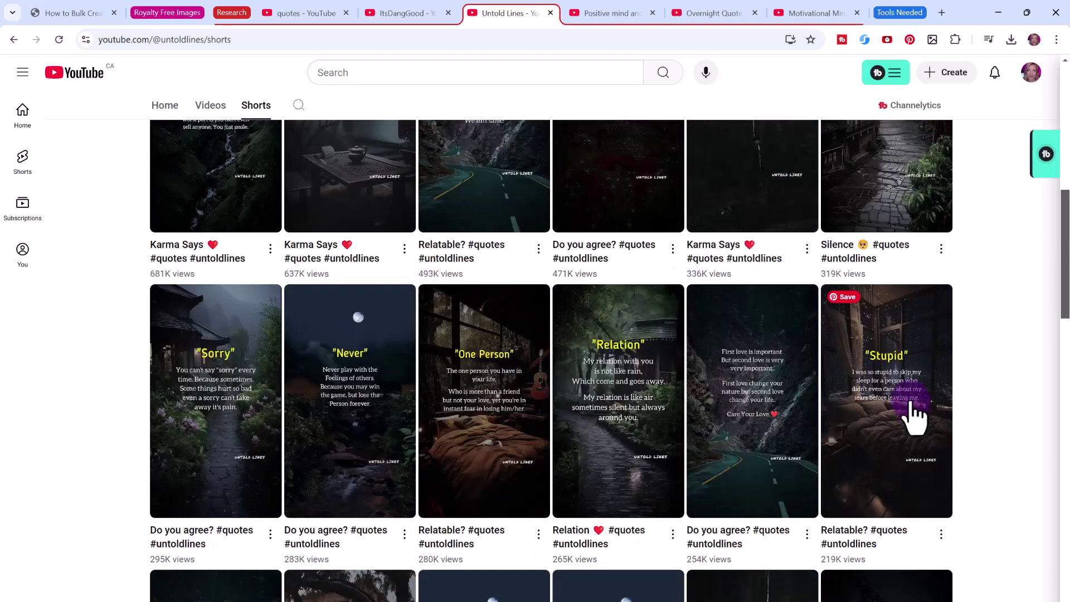
click(612, 12)
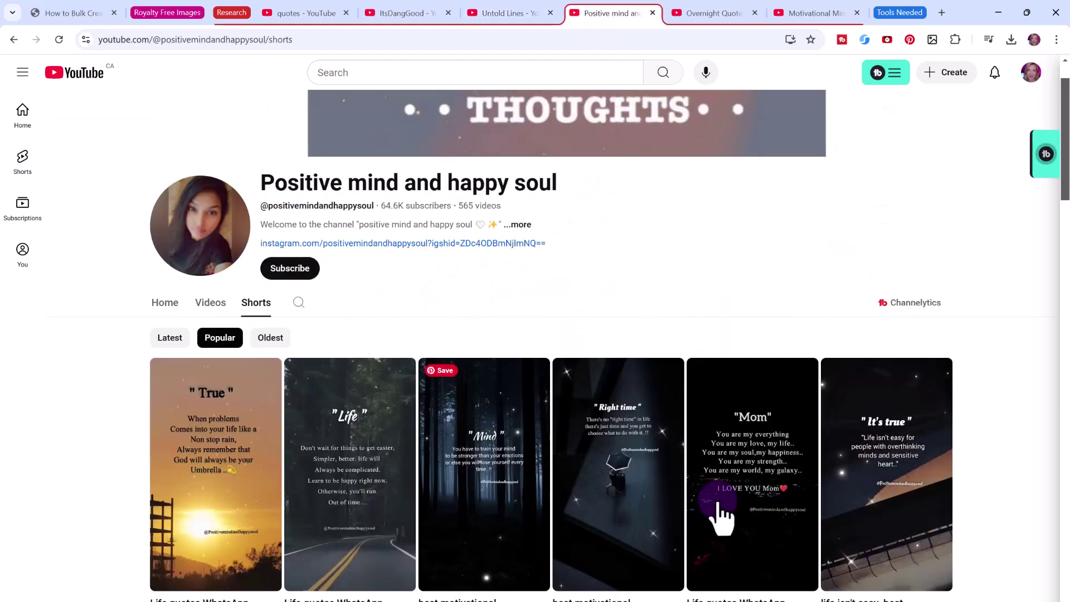
click(505, 13)
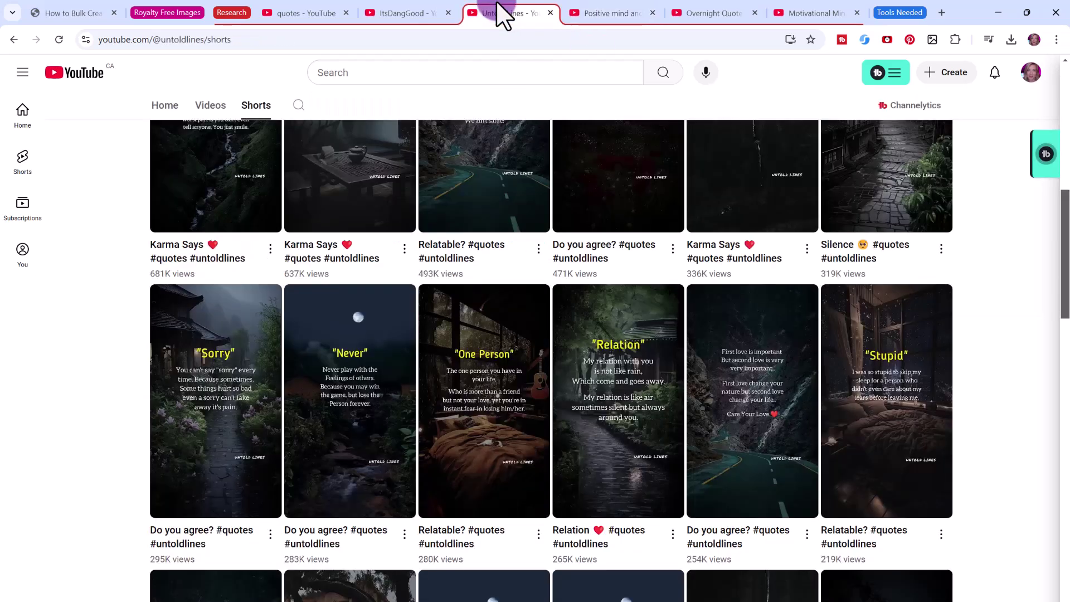
click(600, 14)
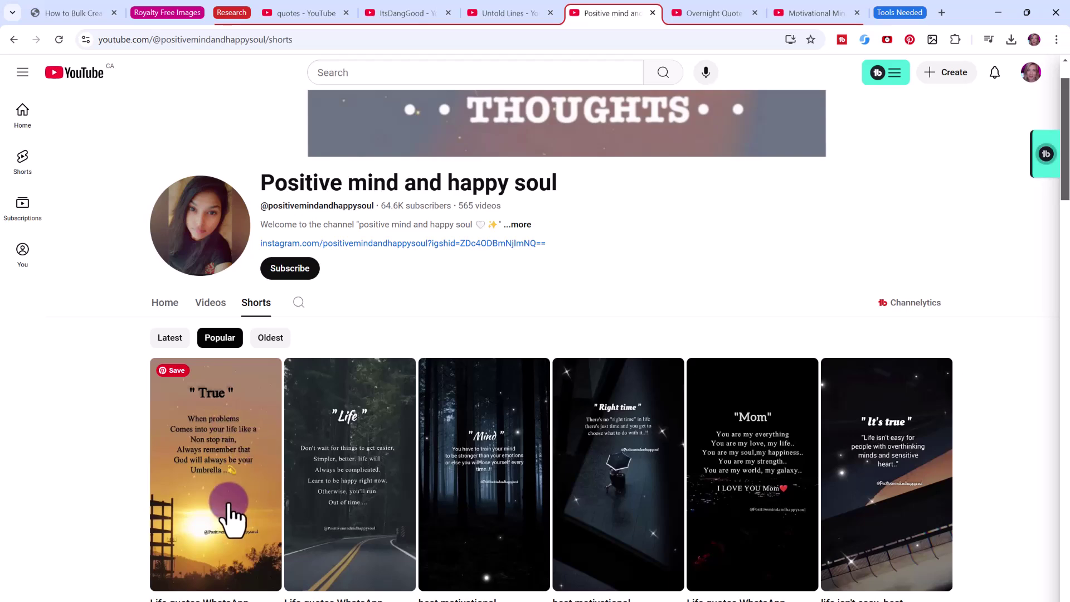
scroll(626, 131, down, 1)
click(513, 12)
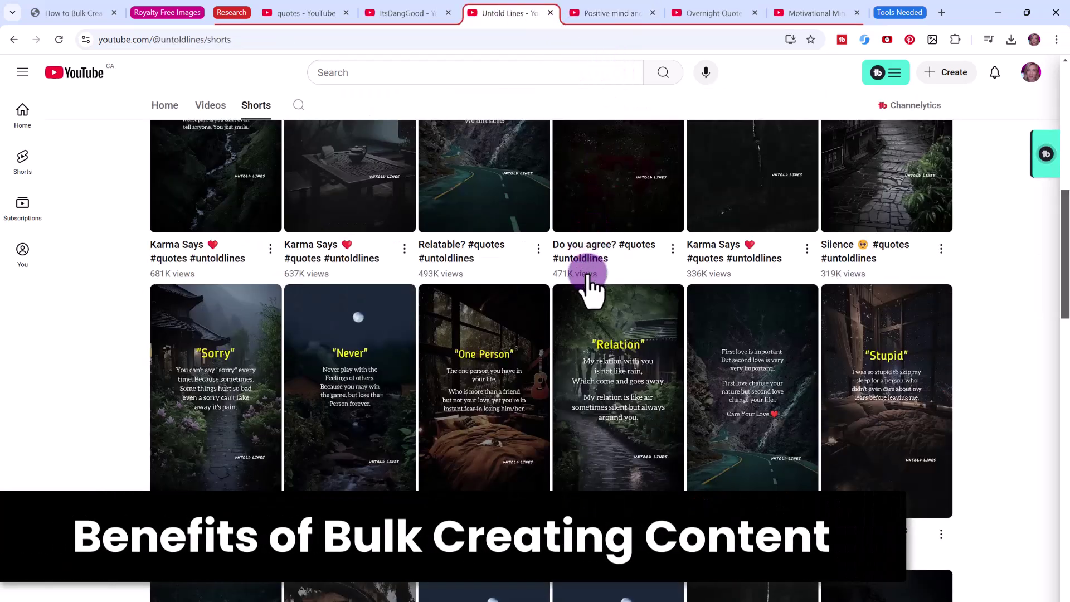
- Bring up the ChatGPT conversation with the three-column table of 100 nutrition and diet facts
scroll(430, 298, up, 8)
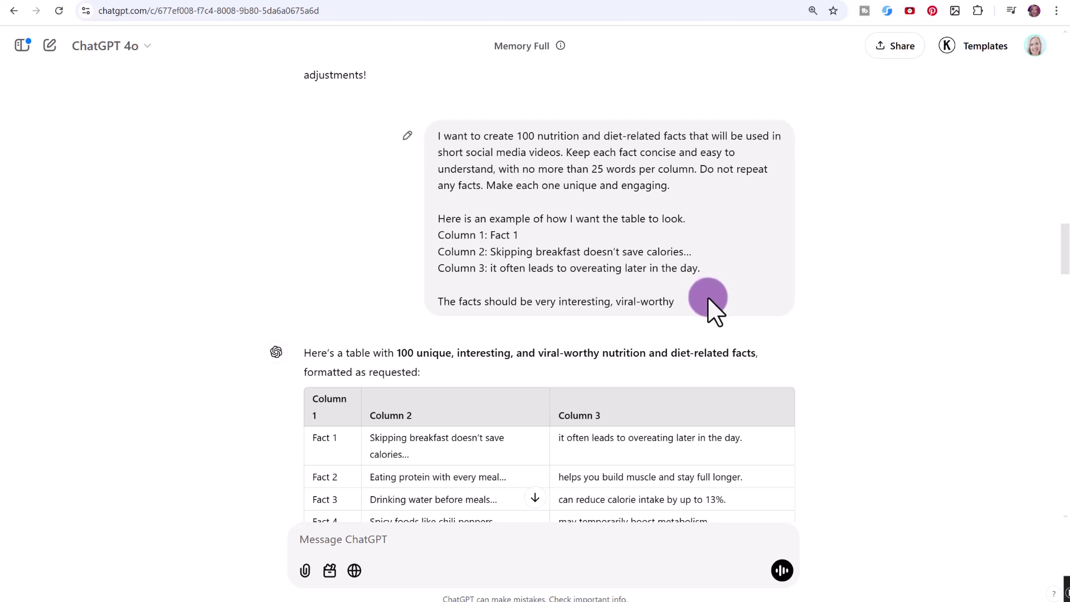
- Select the facts table from the Column 1 header down to Fact 100 and copy it
scroll(708, 301, down, 5)
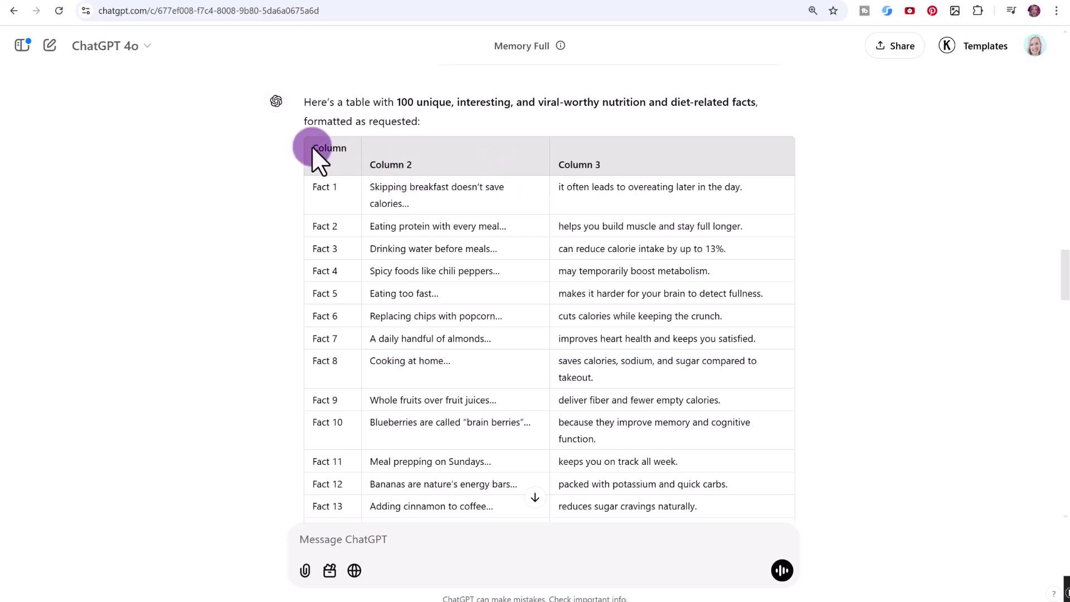
drag(312, 146, 645, 388)
scroll(597, 299, down, 9)
scroll(717, 354, down, 20)
right_click(645, 390)
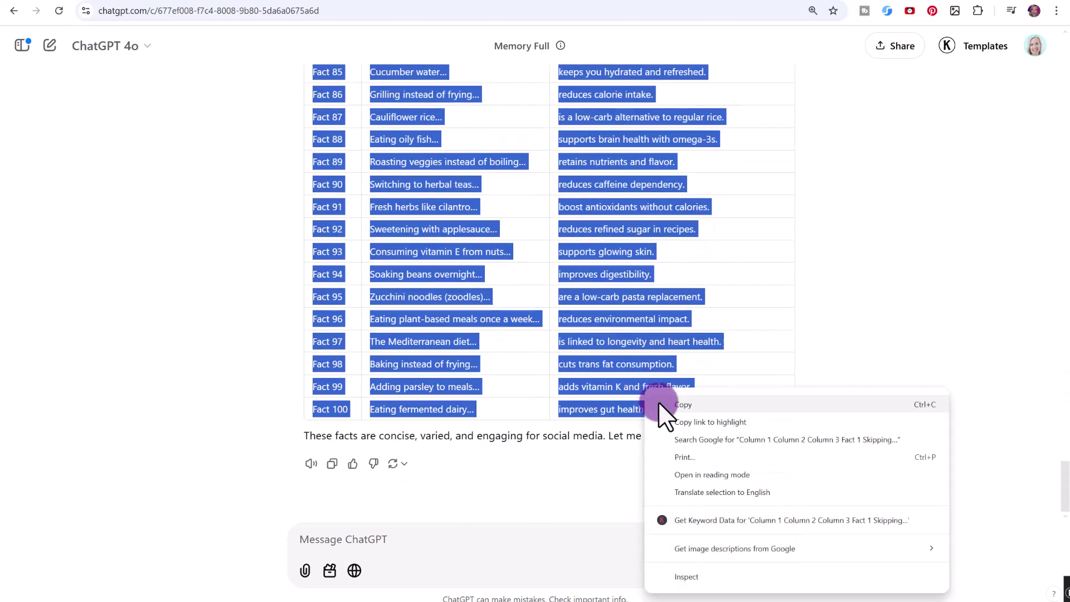
click(659, 403)
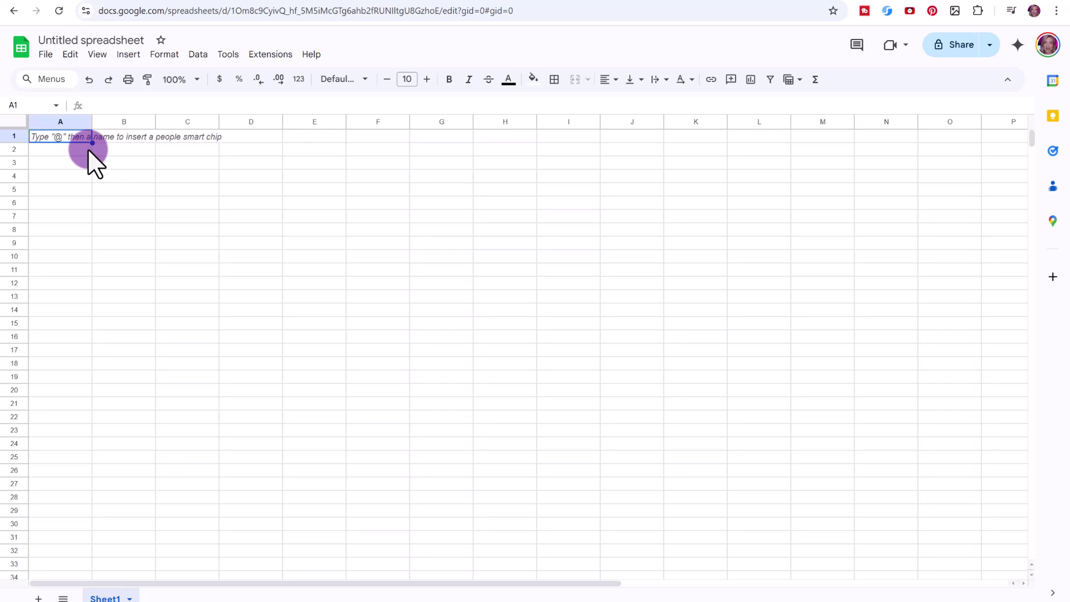
- Paste the copied facts table into the new sheet, then check Fact 17 and the Column 3 header
key(ctrl+v)
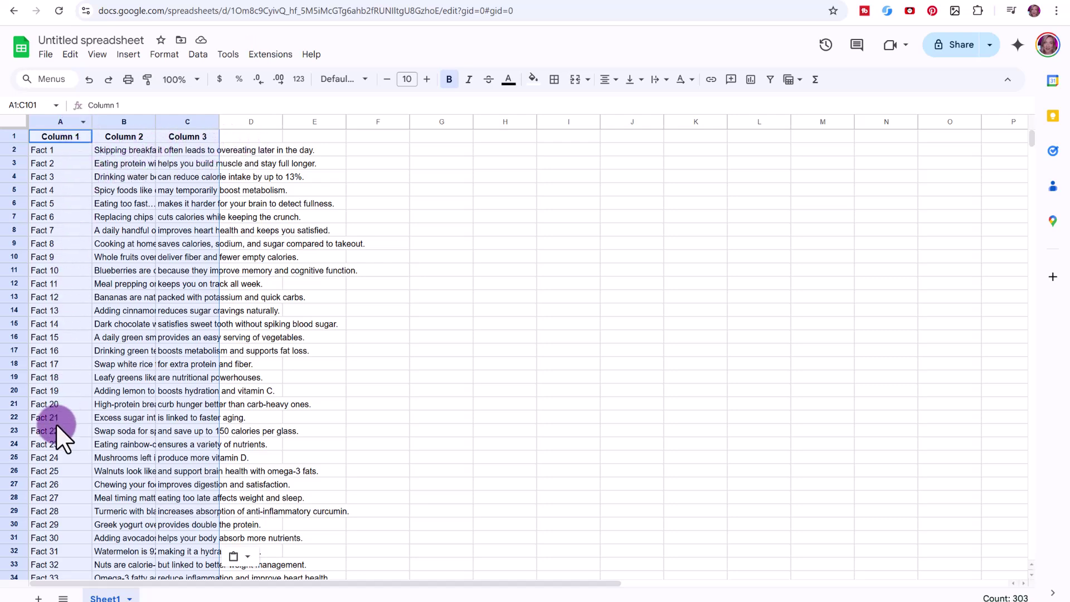
click(123, 190)
click(119, 363)
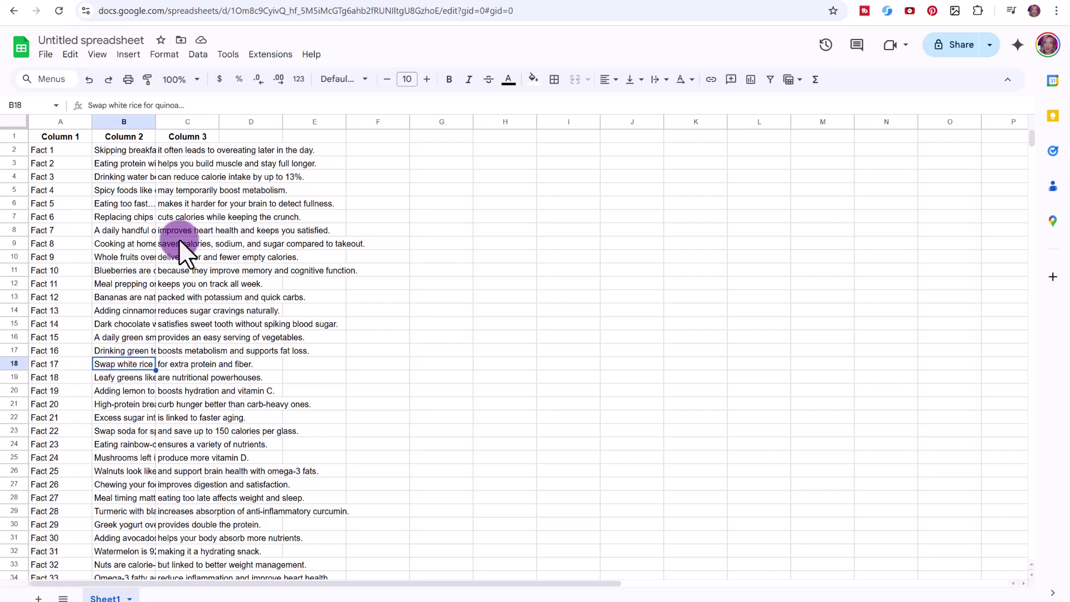
click(194, 140)
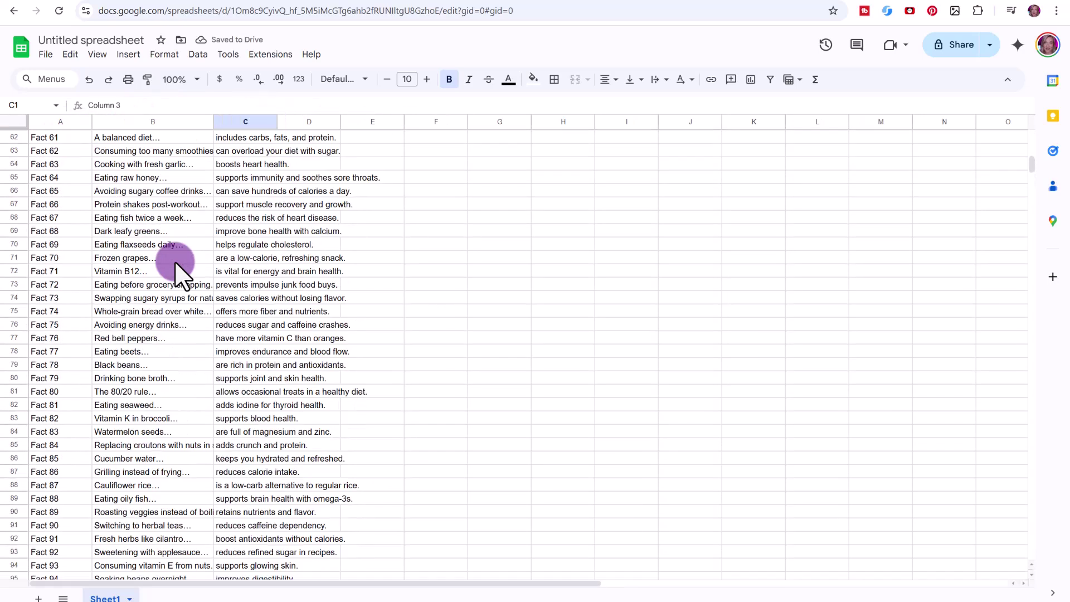
scroll(174, 267, up, 15)
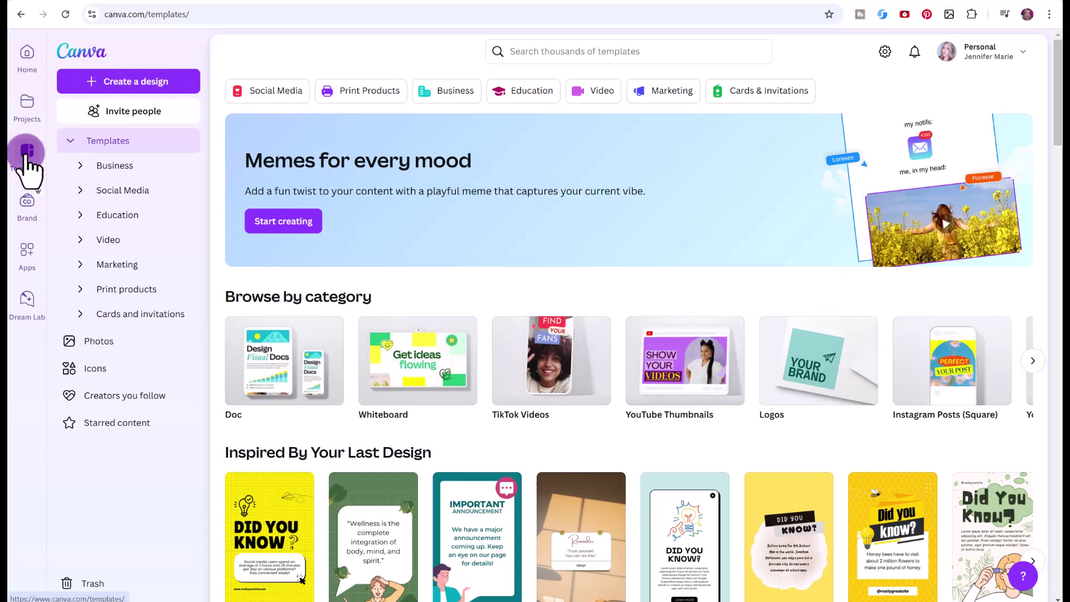
- Create a blank design from the Video > Mobile Videos templates
click(592, 92)
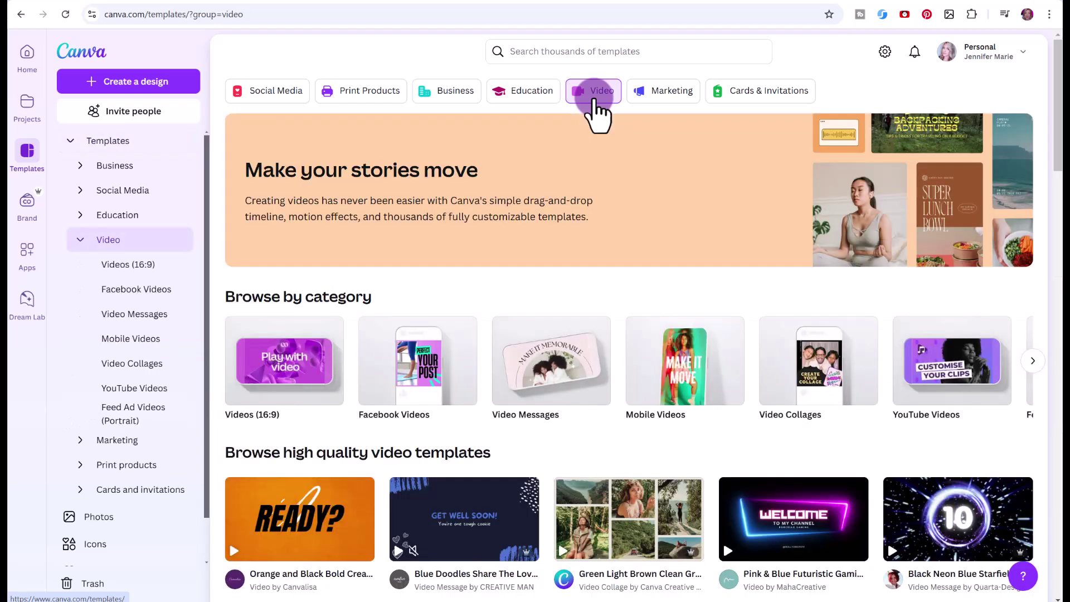
click(677, 371)
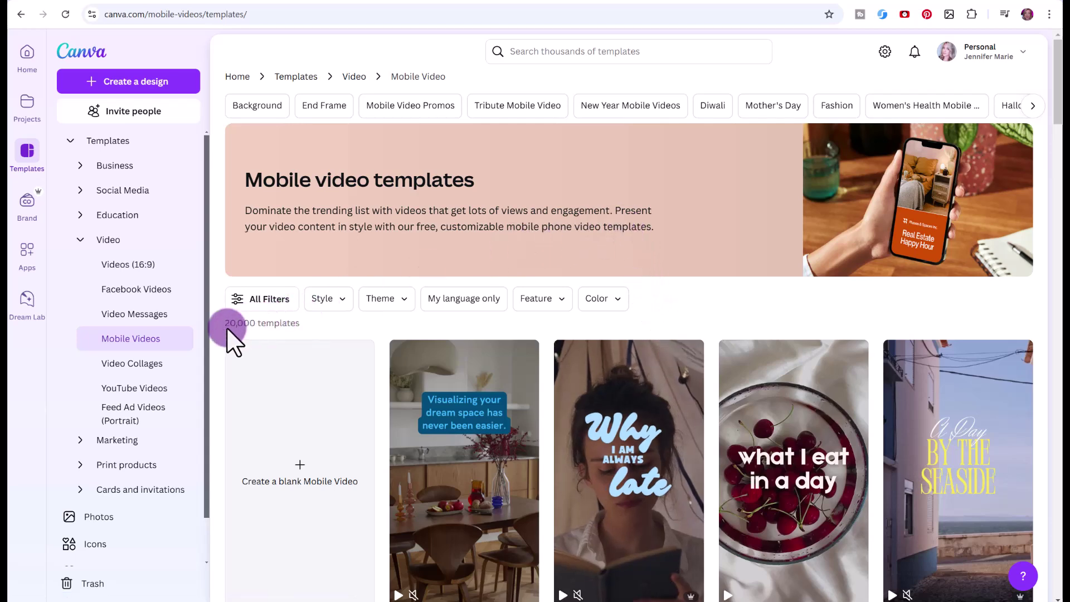
scroll(273, 323, down, 3)
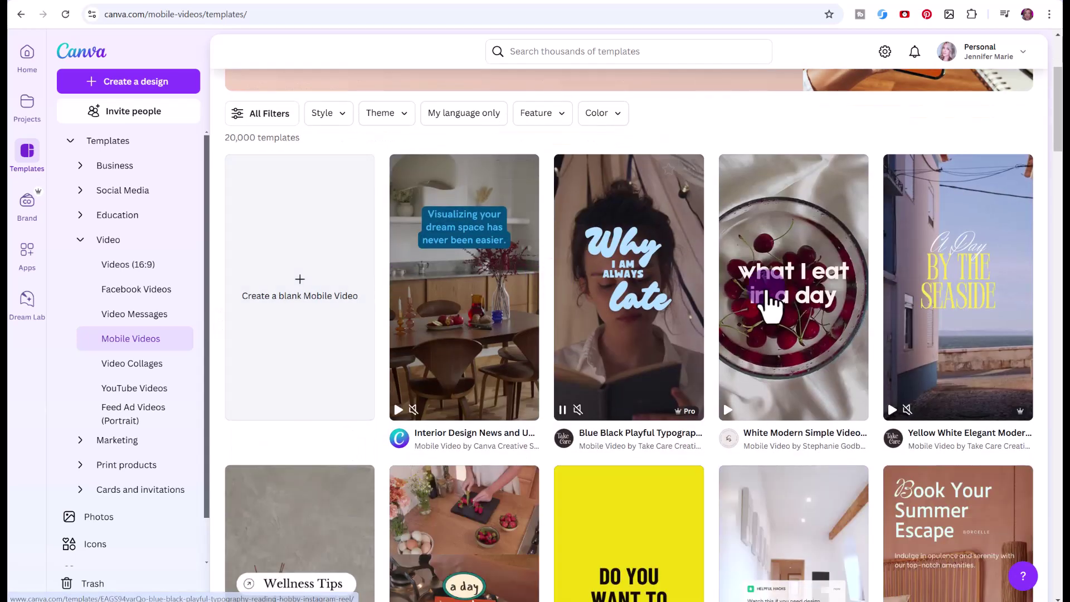
scroll(853, 303, down, 2)
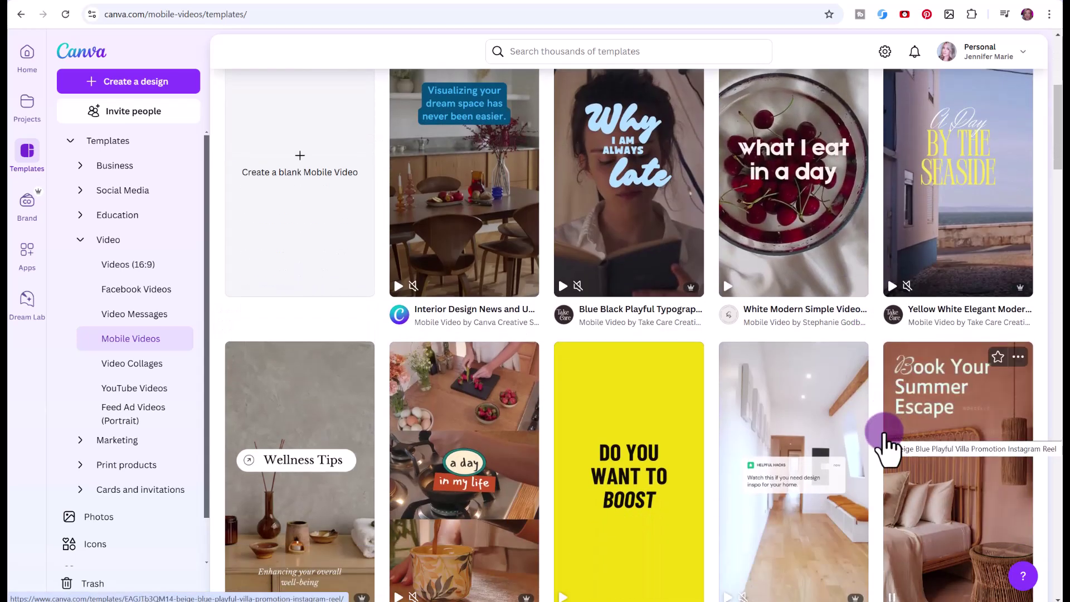
scroll(688, 471, up, 4)
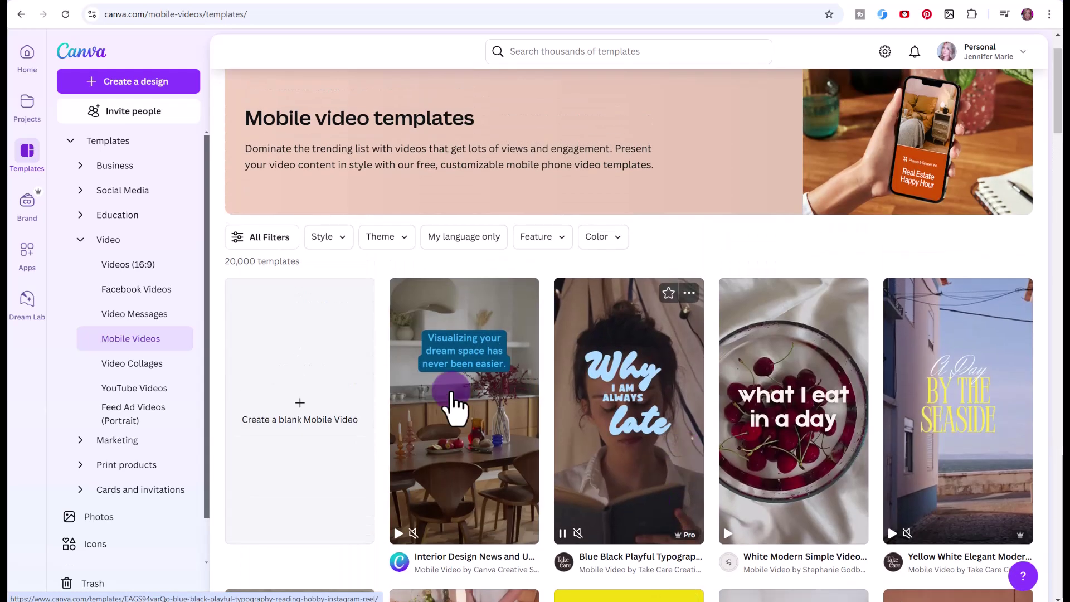
click(294, 443)
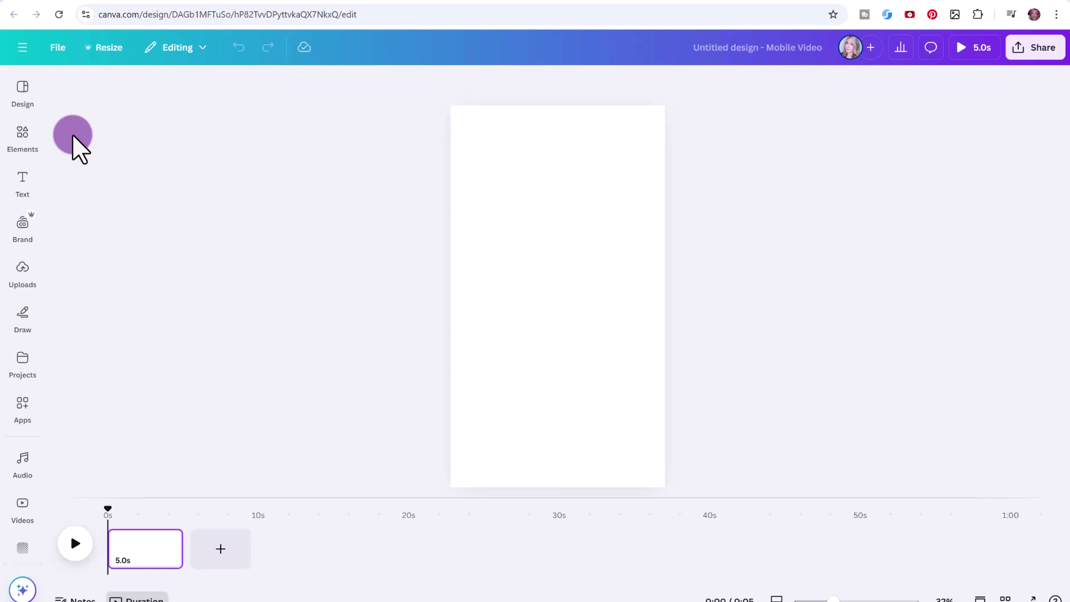
- Add the sky-and-green-hills frame from the 'frame re' element search and stretch it over the whole page
click(24, 139)
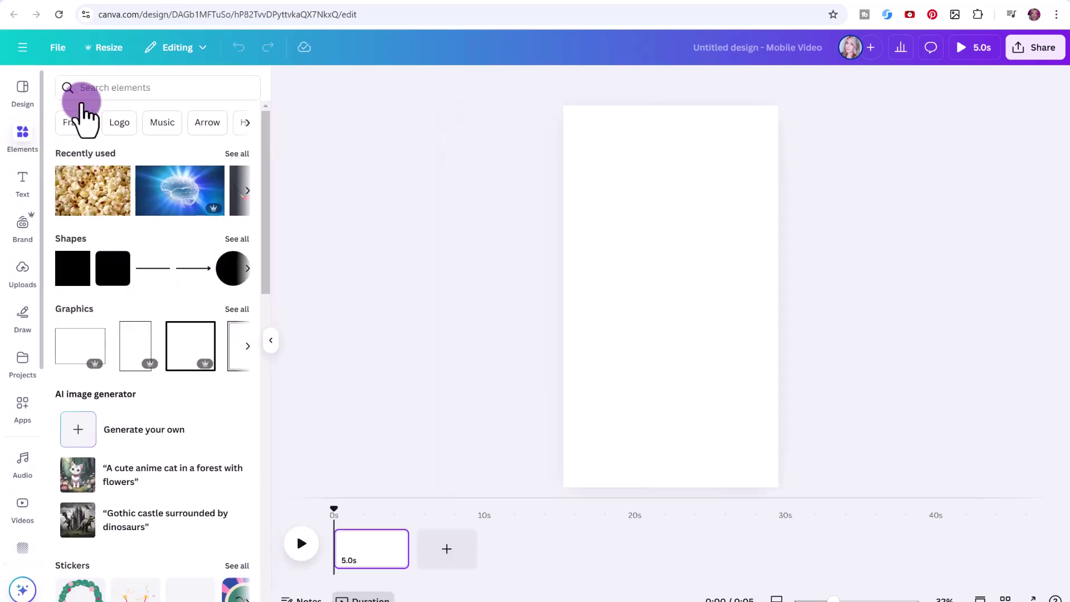
click(112, 87)
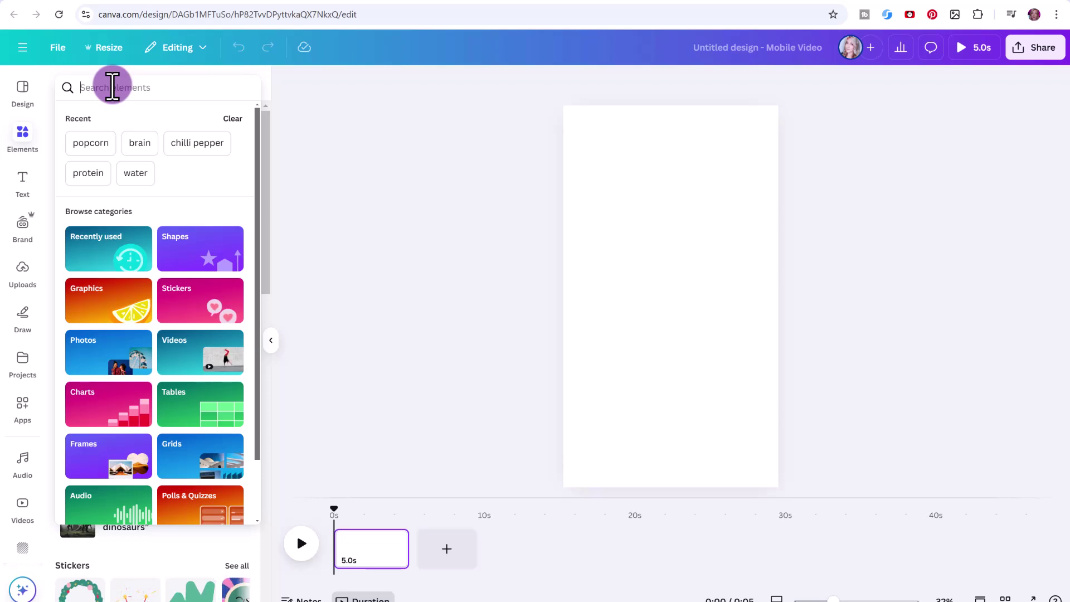
text(frame re)
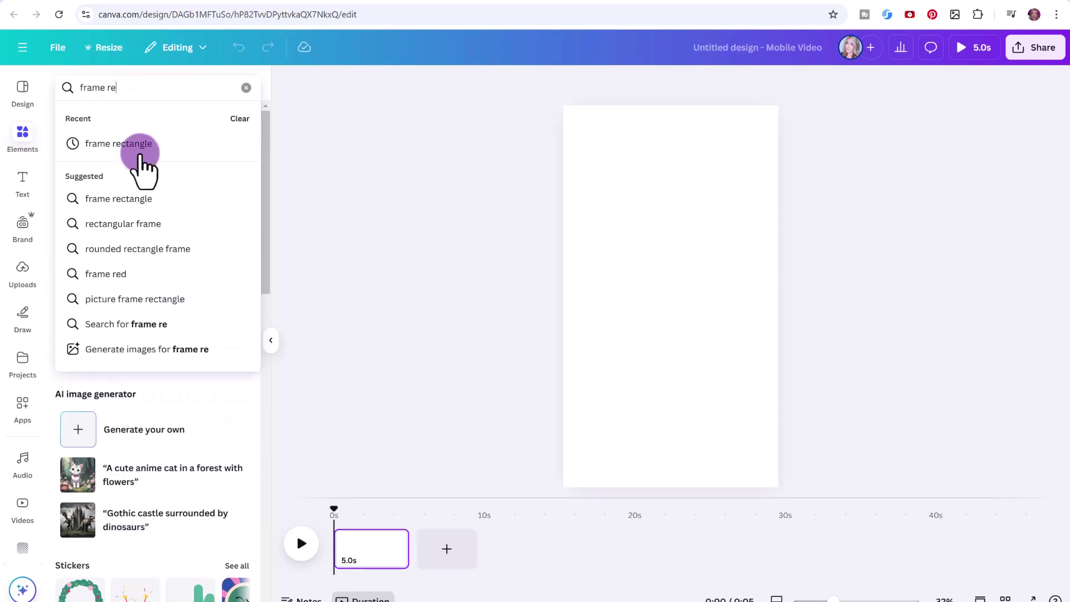
click(139, 143)
click(236, 257)
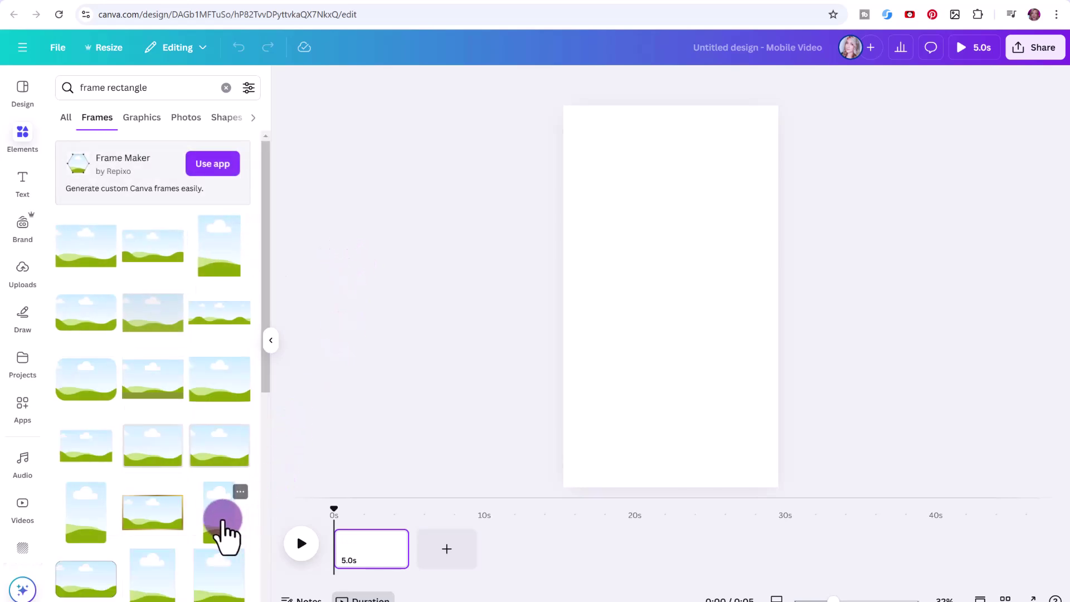
scroll(222, 526, down, 1)
scroll(221, 518, down, 1)
click(224, 407)
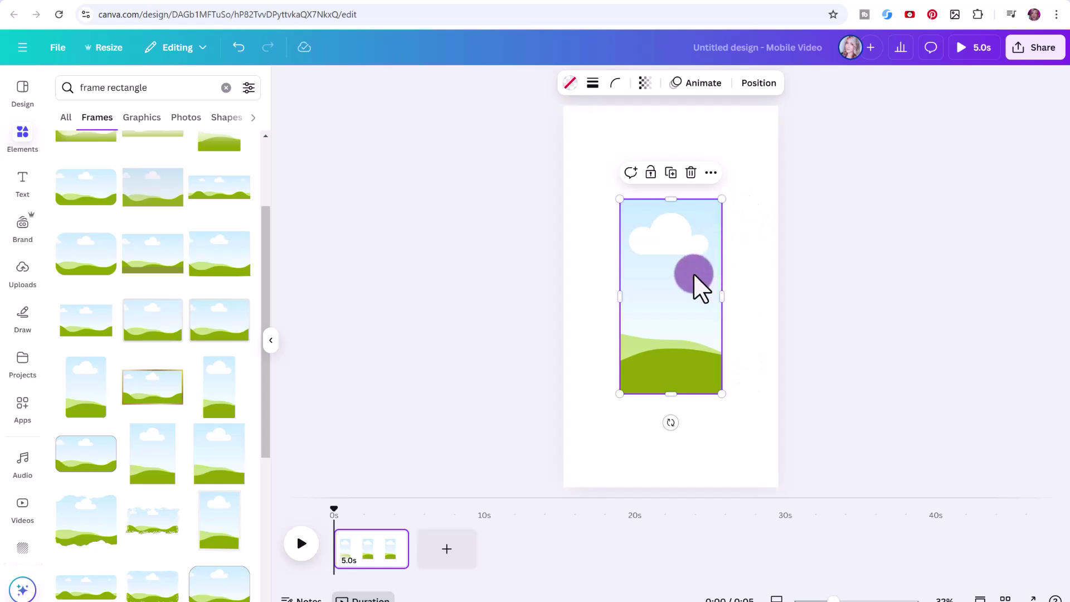
drag(694, 278, 637, 181)
drag(666, 300, 801, 503)
drag(693, 383, 687, 374)
click(822, 362)
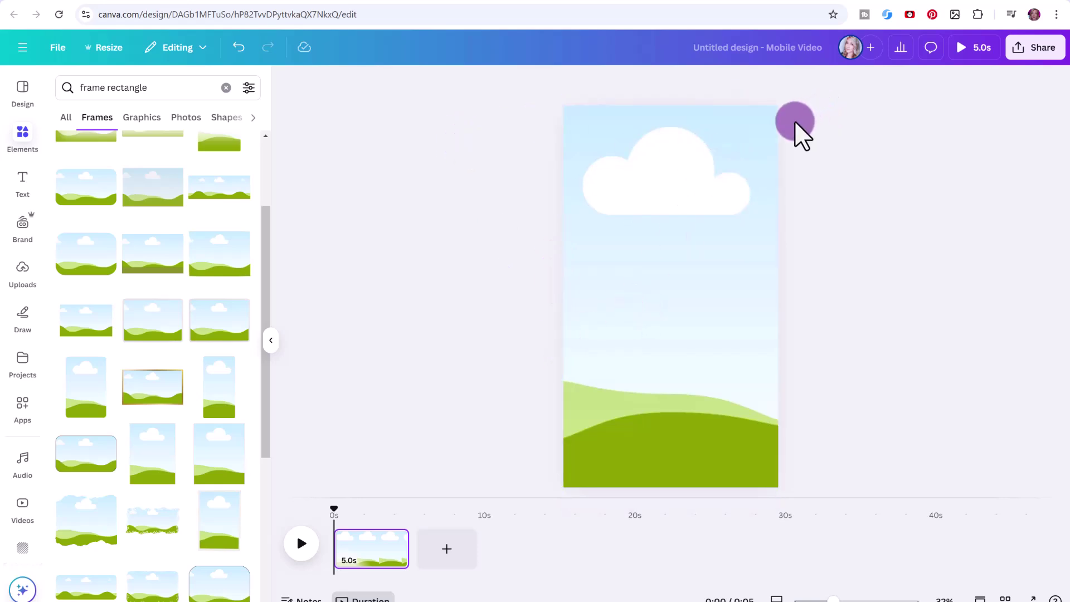
- Replace the element search text with 'rec'
click(122, 88)
key(ctrl+a)
key(BackSpace)
text(rec)
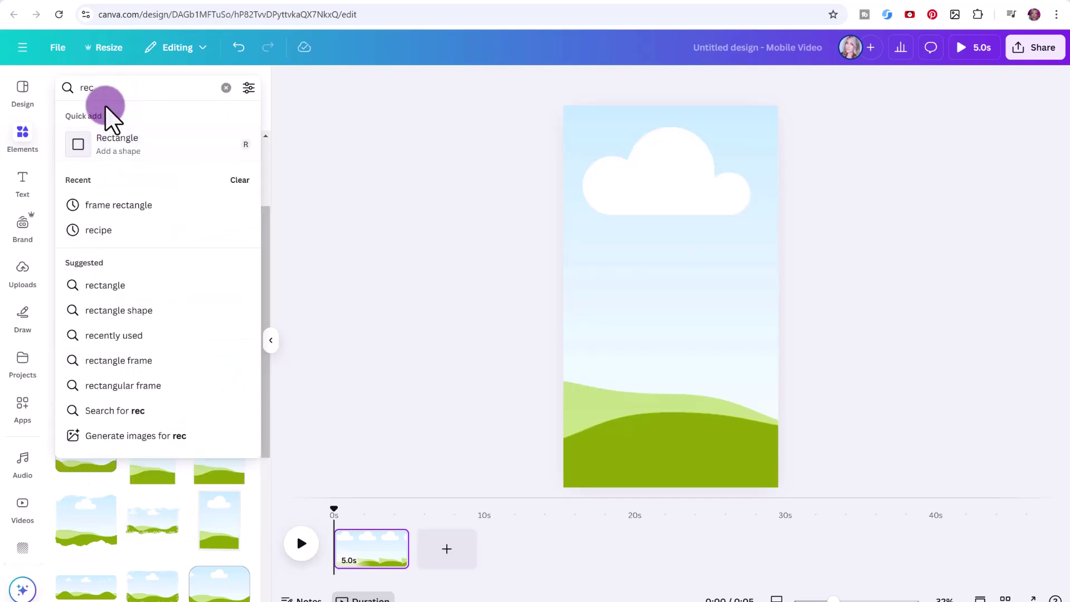
- Add a rectangle and resize it into a tall box centred on the page
click(186, 149)
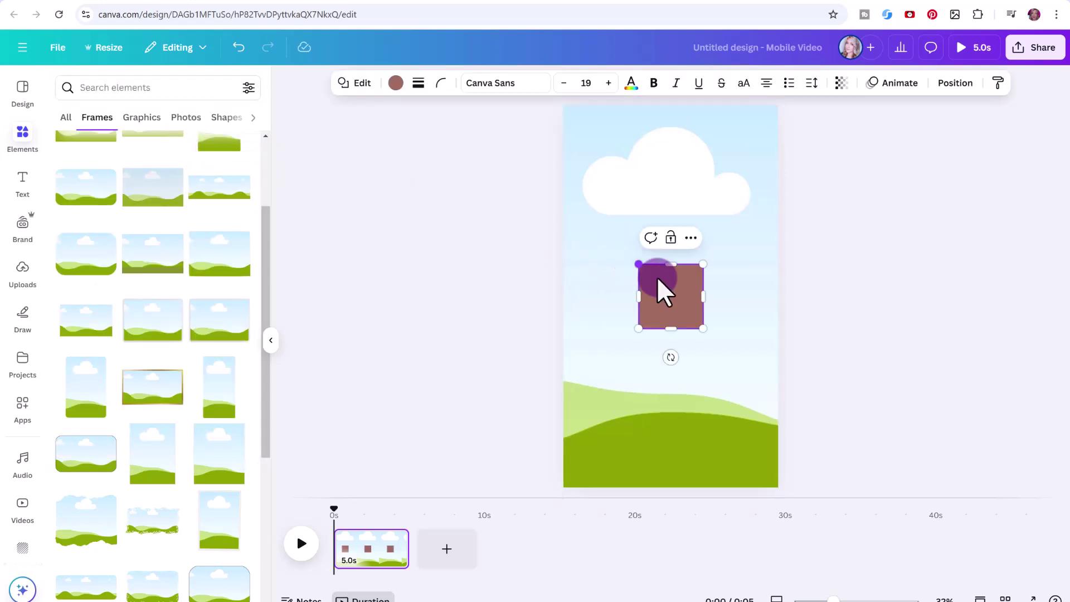
drag(685, 312, 750, 409)
drag(678, 164, 671, 184)
drag(674, 229, 673, 233)
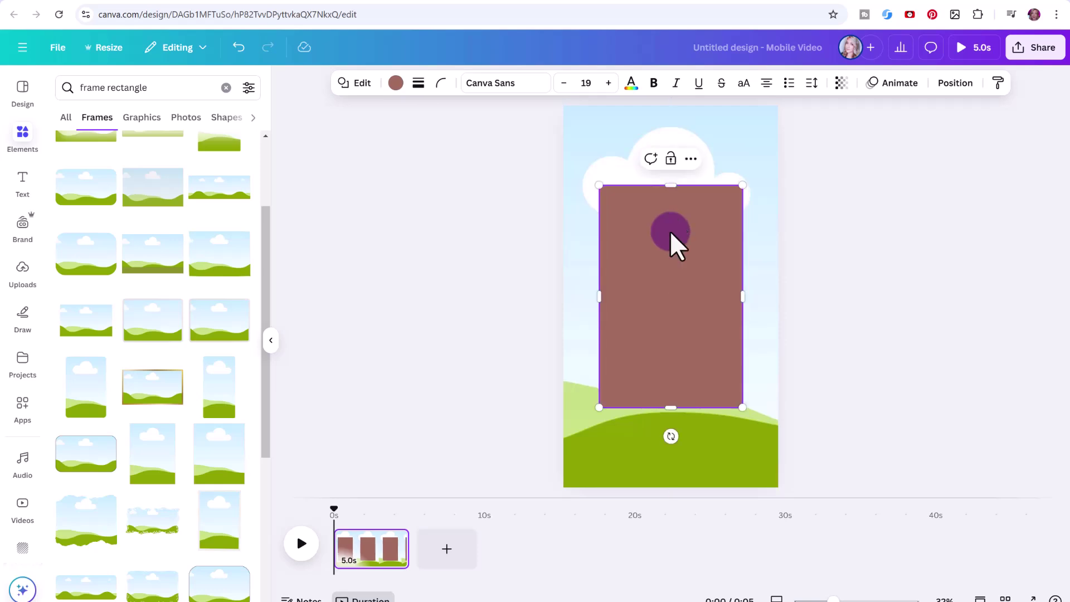
- Colour the rectangle black and lower its transparency to 76
click(396, 83)
click(136, 176)
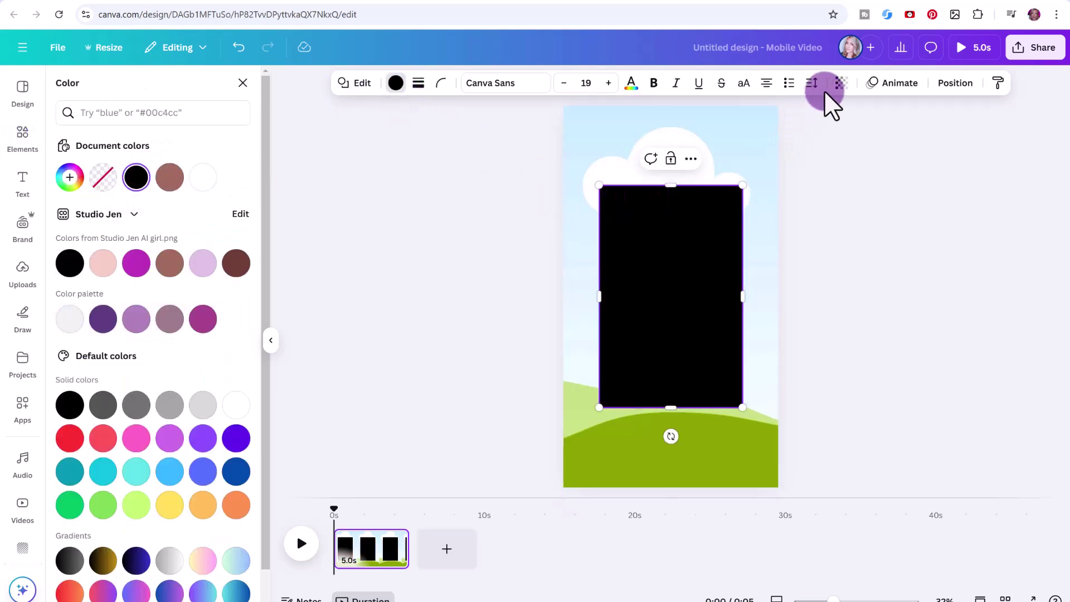
click(842, 85)
drag(870, 135, 849, 139)
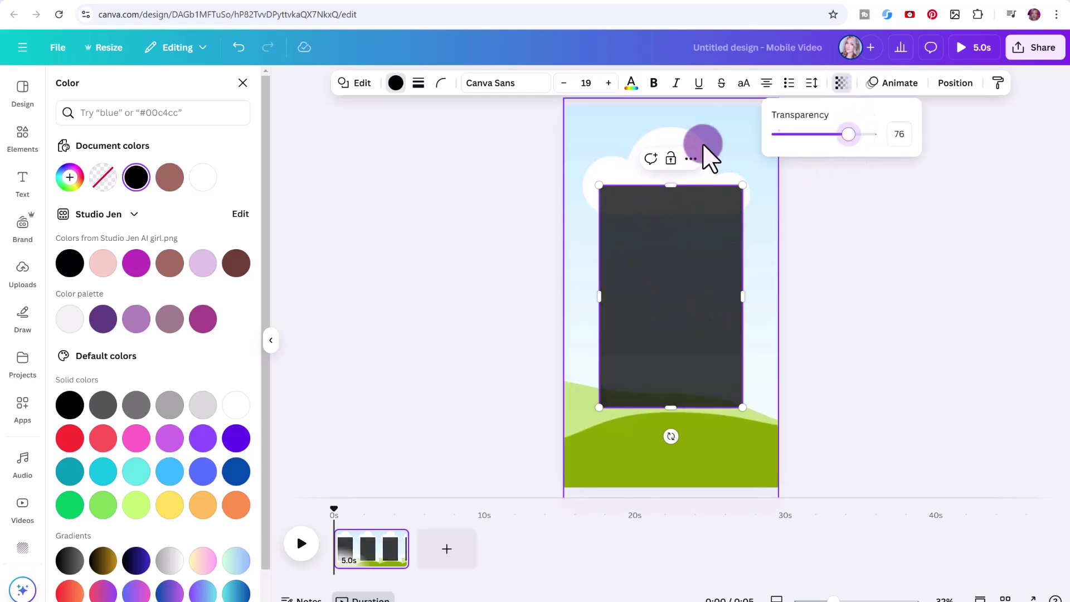
click(689, 311)
- Search elements for 'pin' and place a shrunken gold ball pin on the panel's top-left corner
click(22, 136)
click(105, 90)
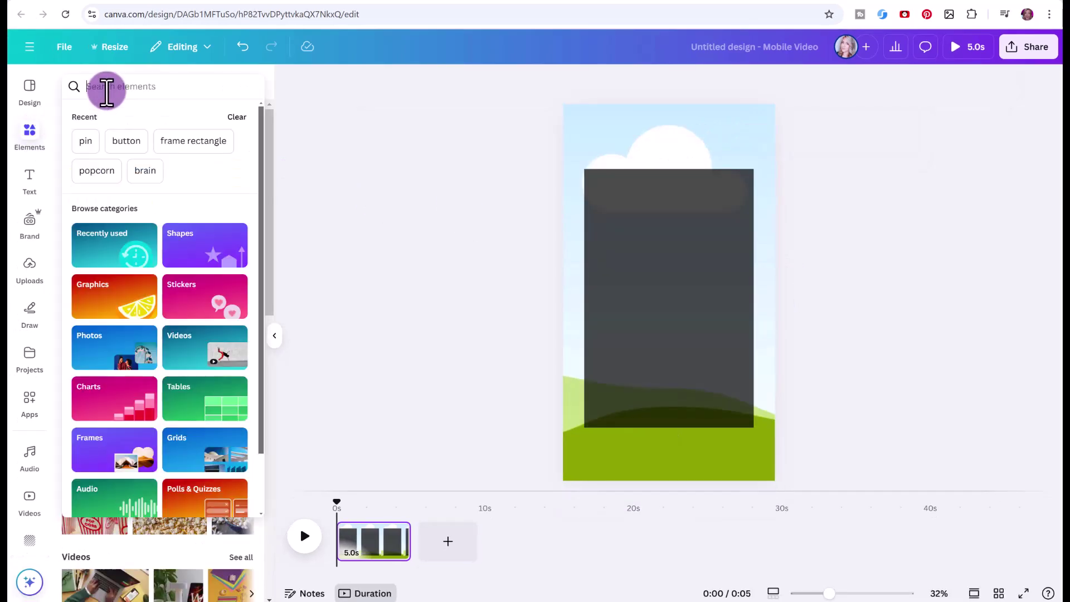
text(pin)
key(Return)
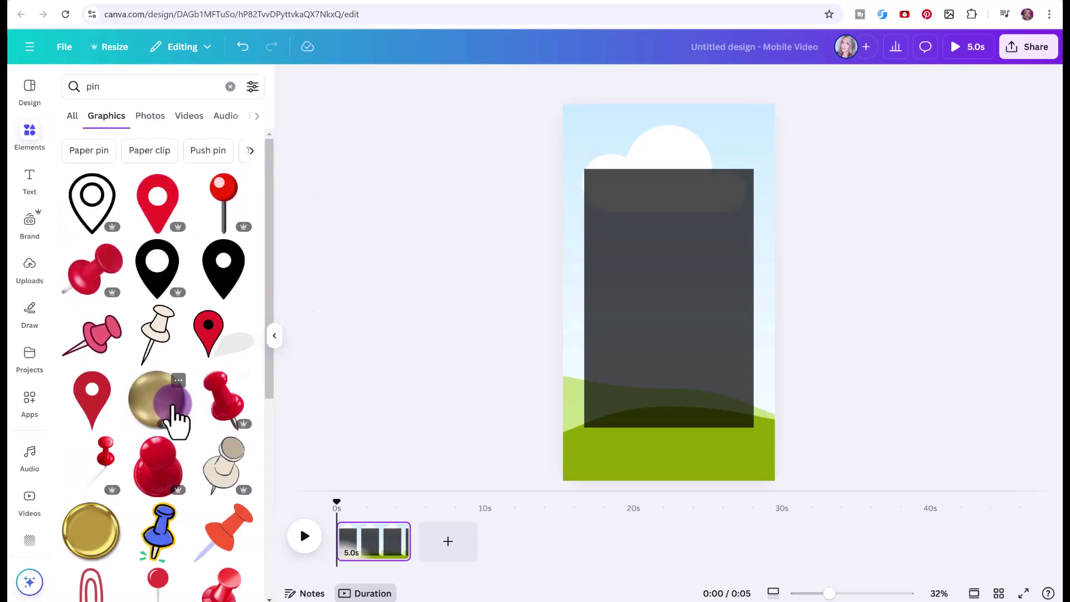
click(162, 405)
drag(748, 377, 599, 186)
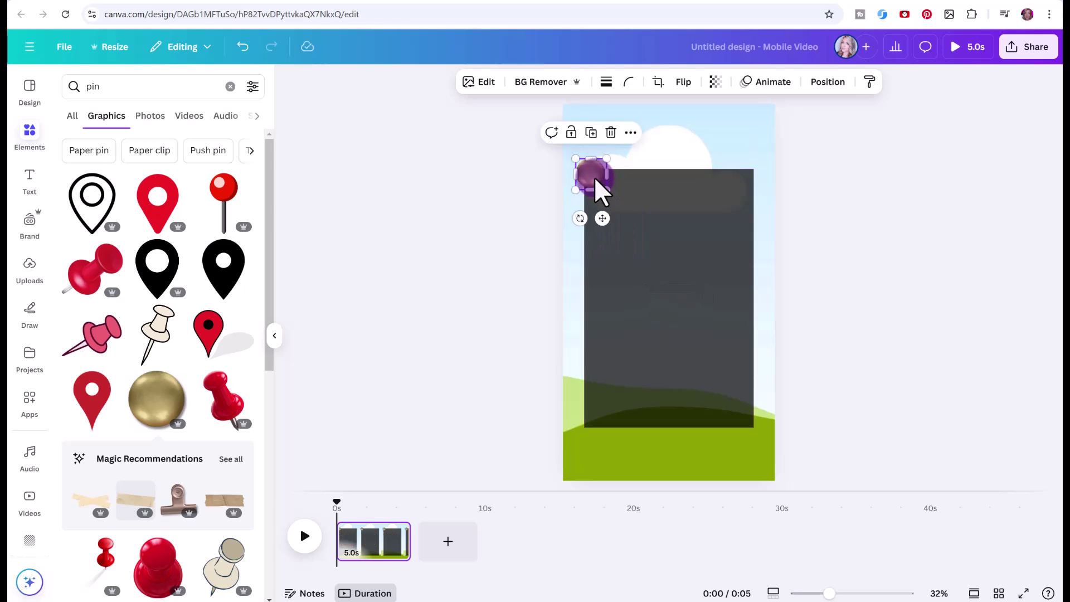
click(294, 210)
- Add a text box reading 'Weight Loss Tips' at font size 80
click(28, 177)
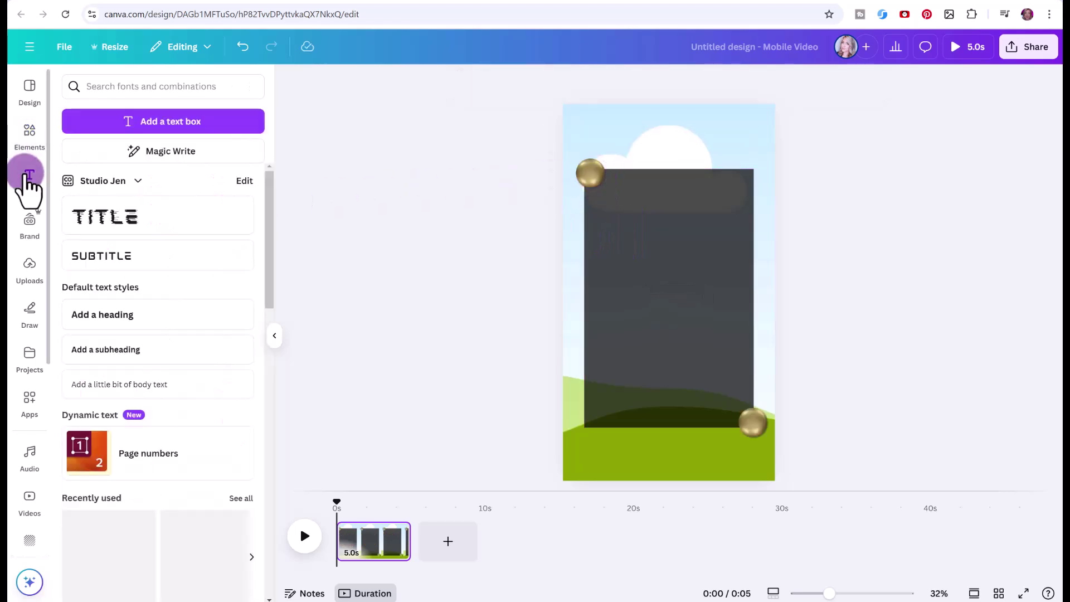
click(166, 126)
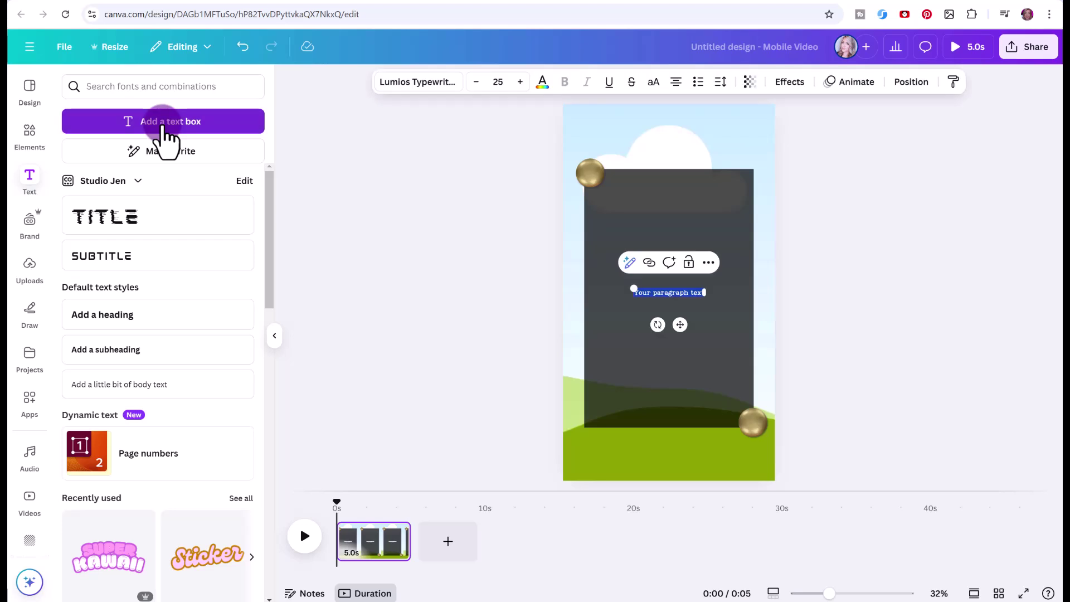
click(672, 293)
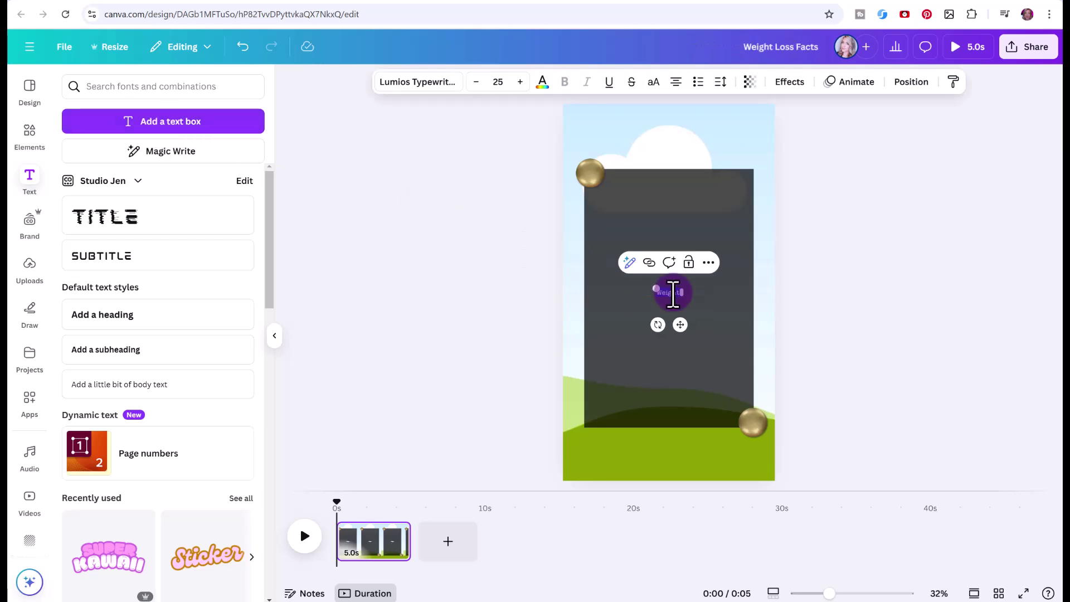
text(Loss Tips)
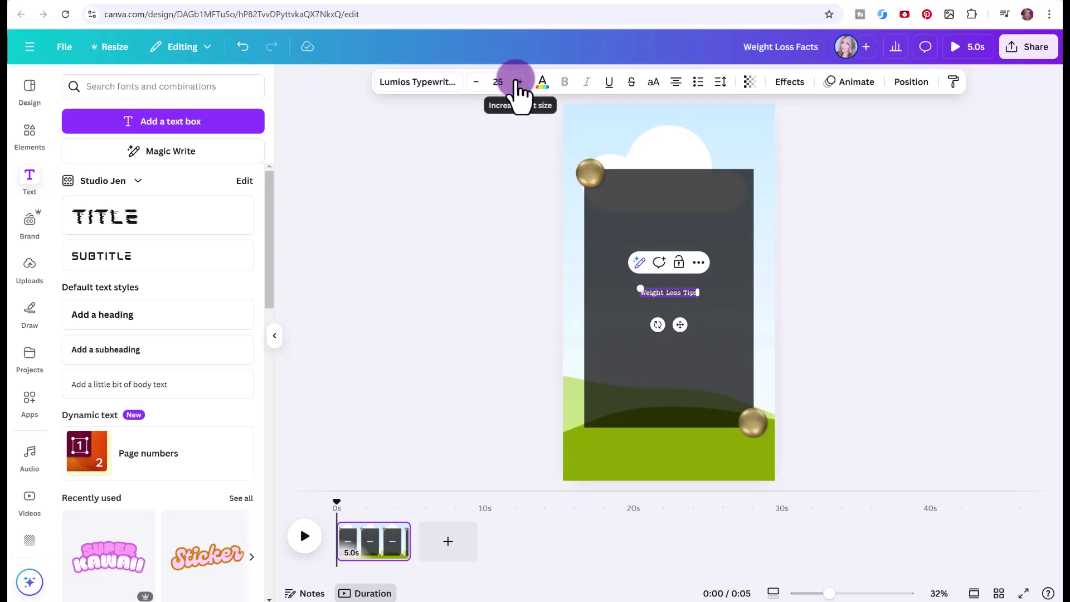
click(497, 82)
text(80)
key(Return)
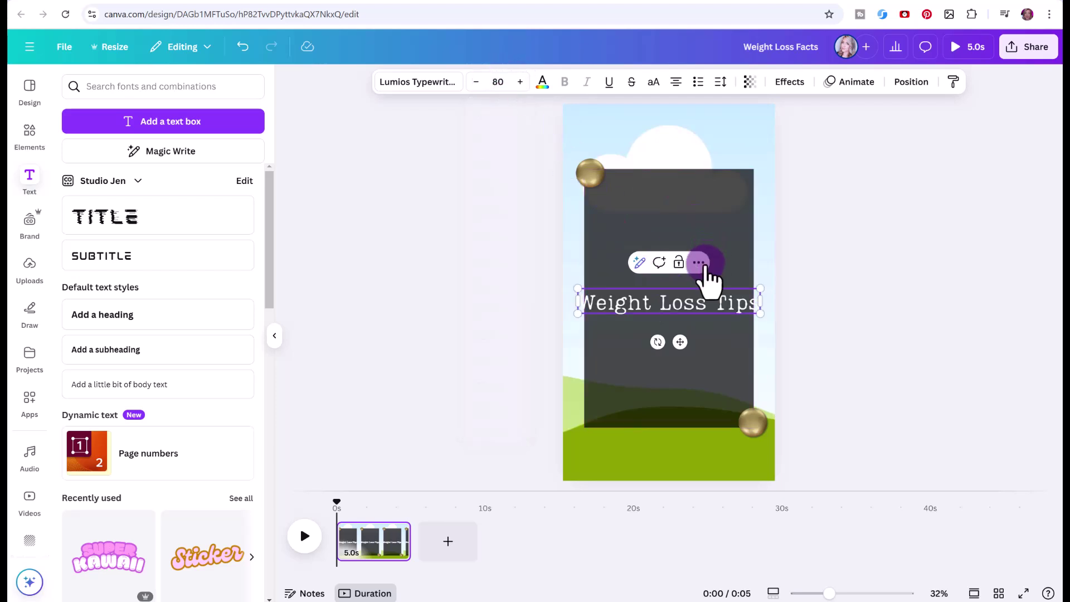
- Set the heading to Bobby Jones, move it to the panel top, and colour it light gold
click(452, 82)
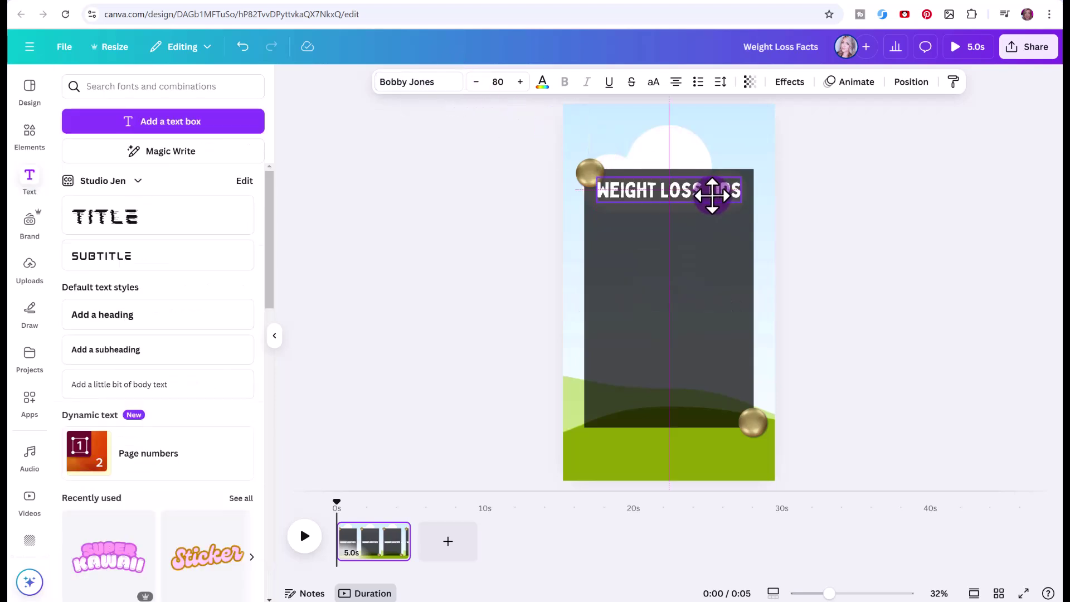
drag(714, 195, 713, 195)
click(543, 82)
click(216, 388)
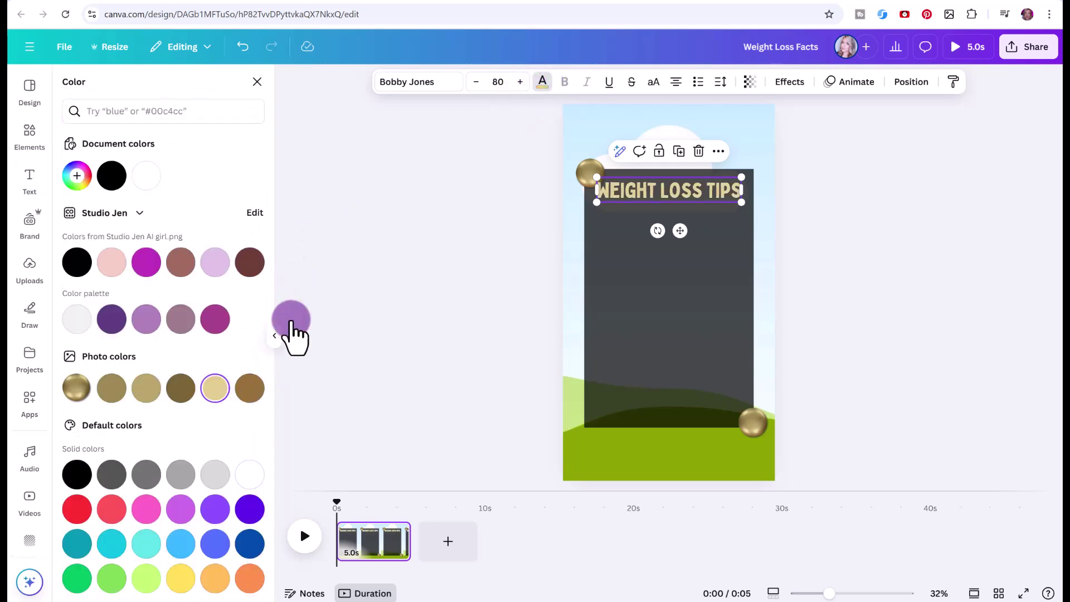
- Add a 'PART 1' label just below the heading in Noto Serif Ethiopic
click(411, 213)
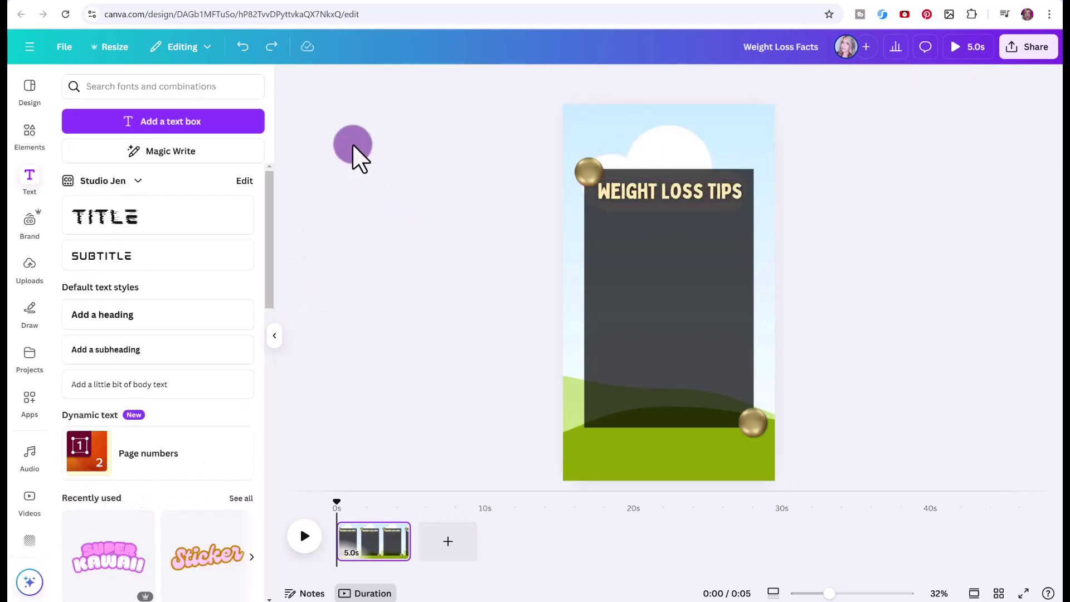
click(226, 132)
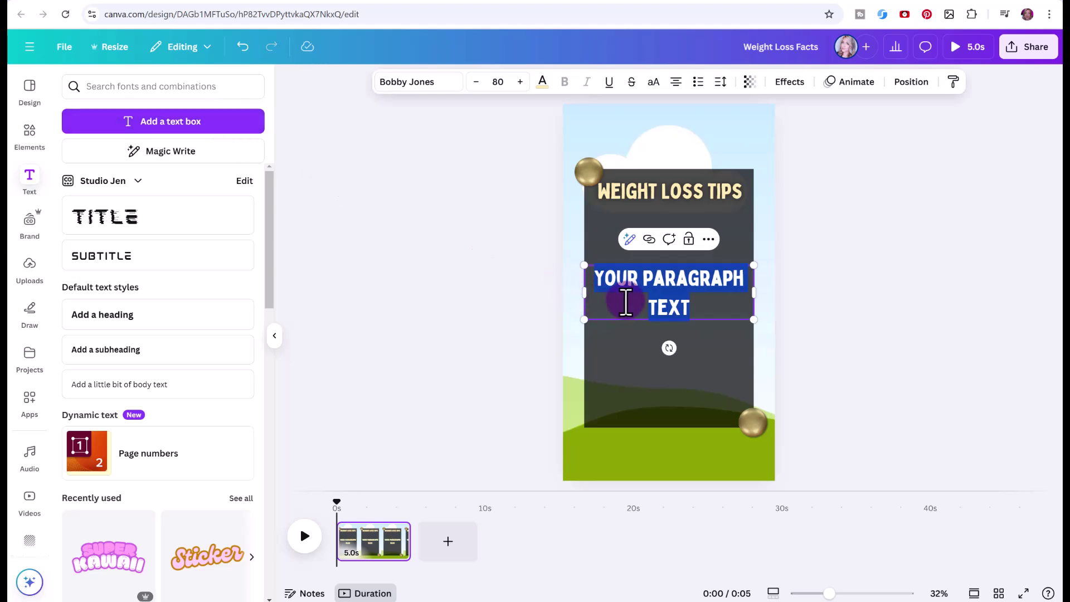
text(PART 1)
drag(676, 281, 674, 228)
click(443, 83)
text(not)
click(677, 226)
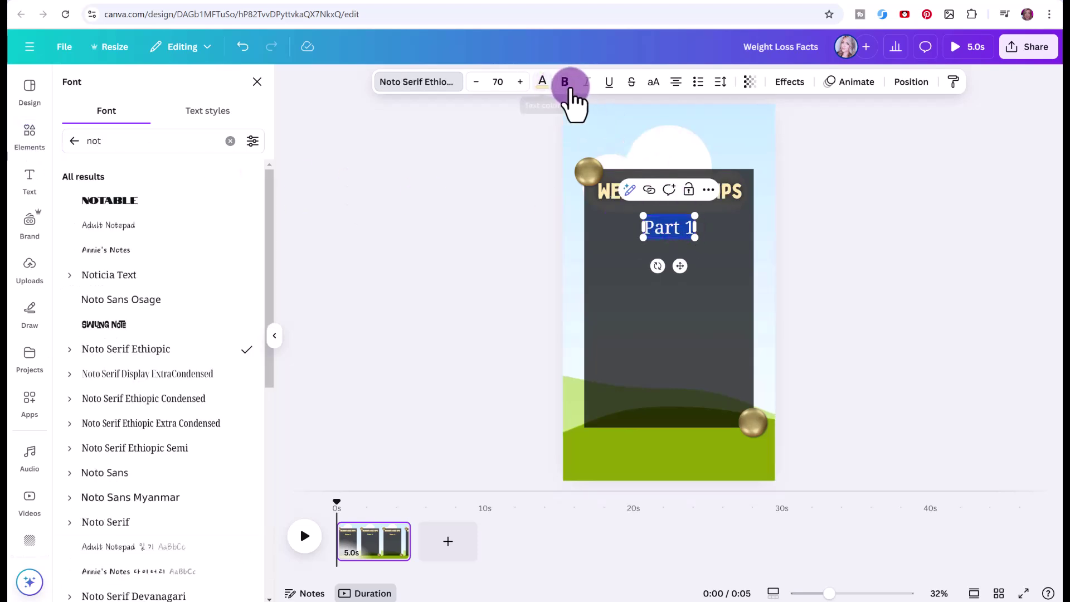
click(716, 267)
- Duplicate the Part 1 label, move the copy lower, and change it to 'Part 2'
click(624, 227)
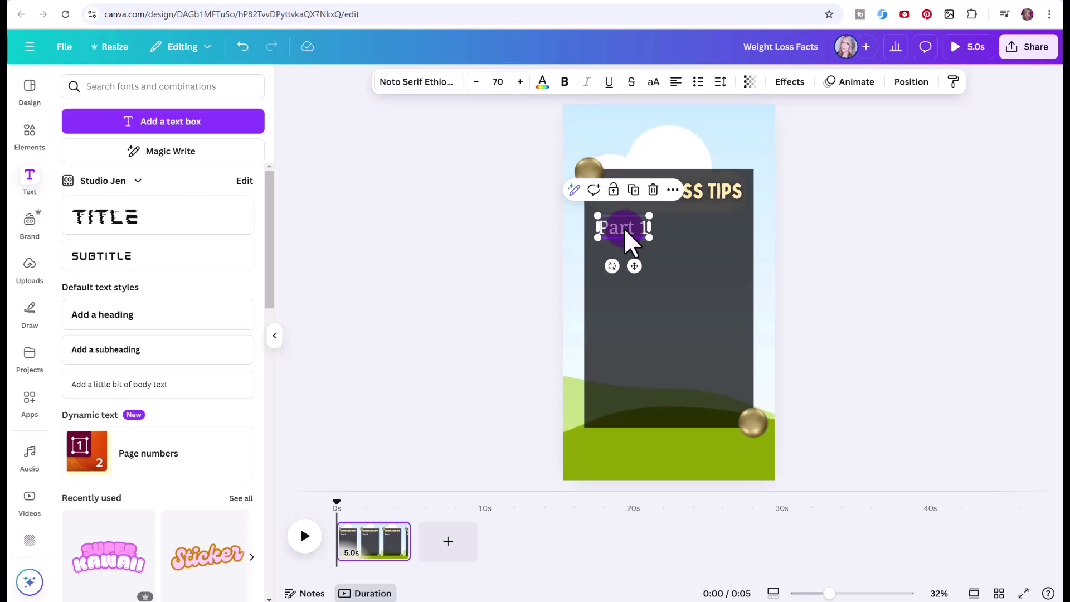
right_click(624, 227)
click(679, 324)
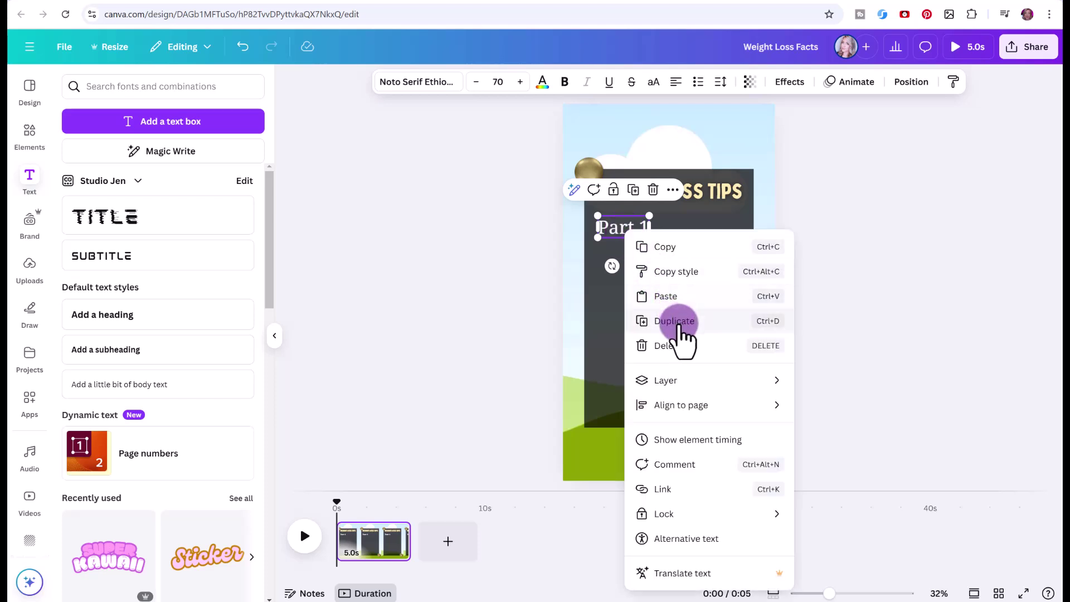
drag(635, 238, 630, 330)
click(643, 329)
text(2)
click(805, 337)
click(646, 230)
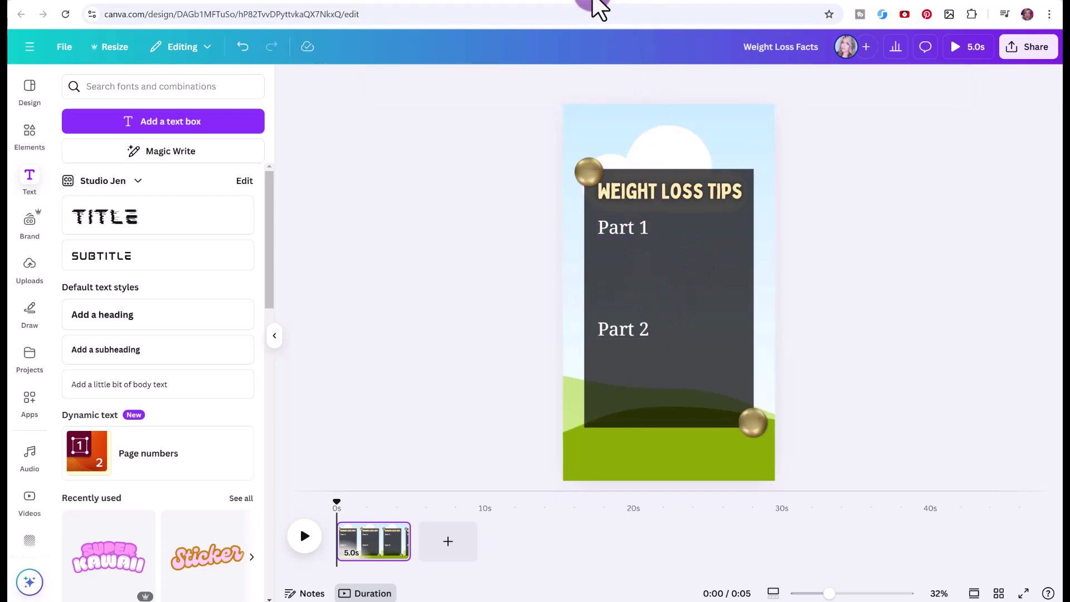
- Copy the B2 fact 'Skipping breakfast doesn't save calories...' from the facts spreadsheet
click(596, 3)
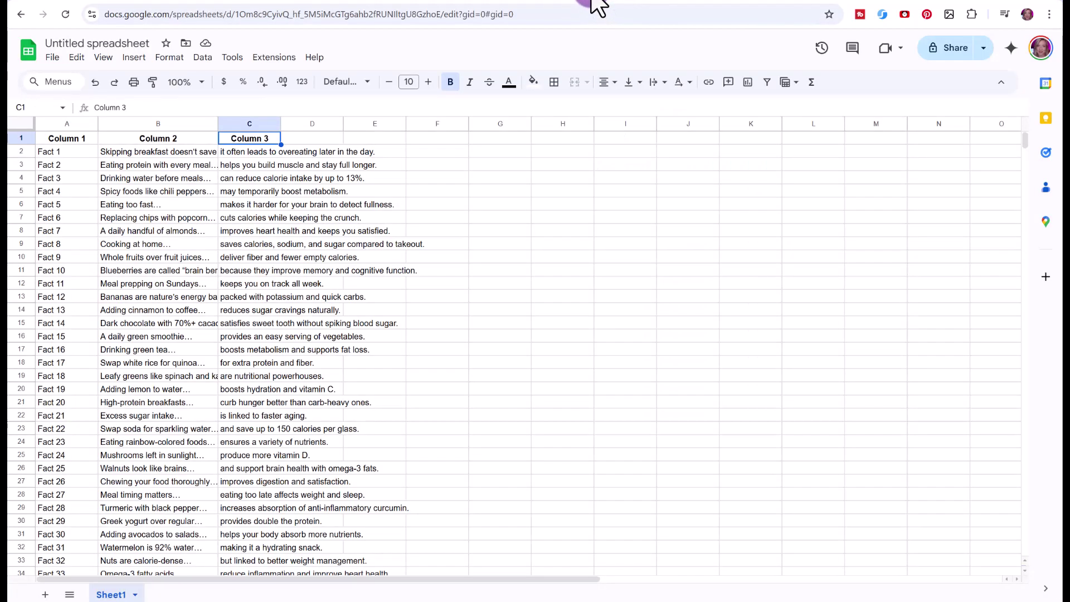
click(162, 149)
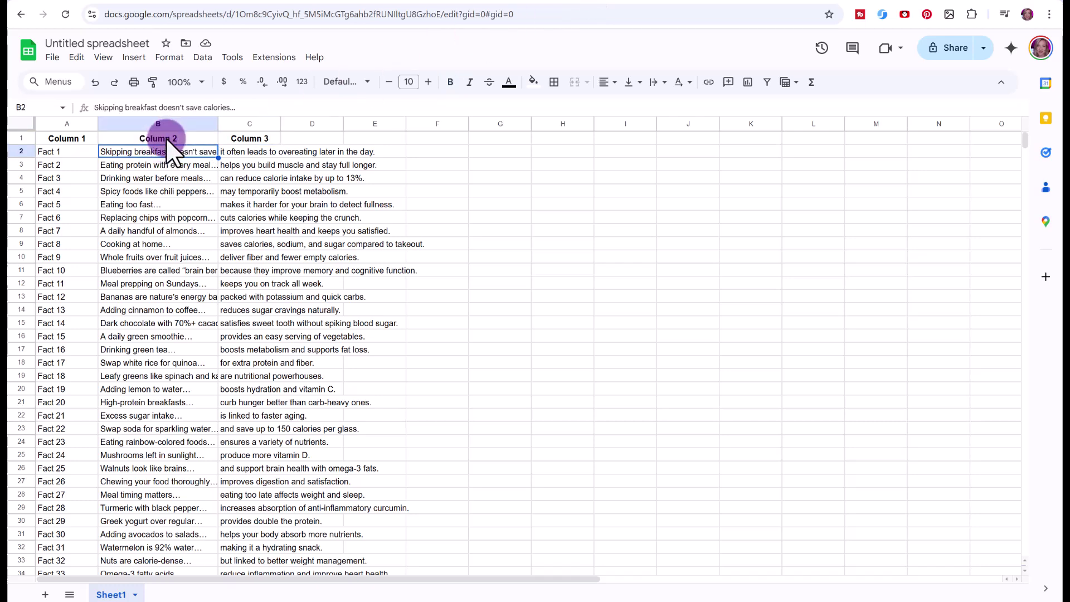
click(821, 5)
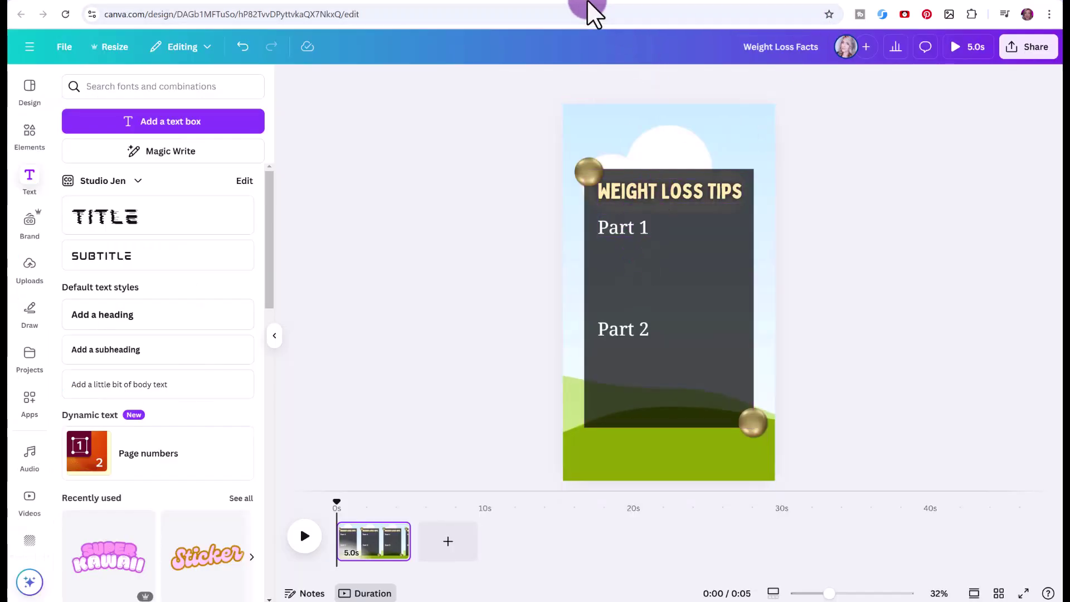
click(590, 5)
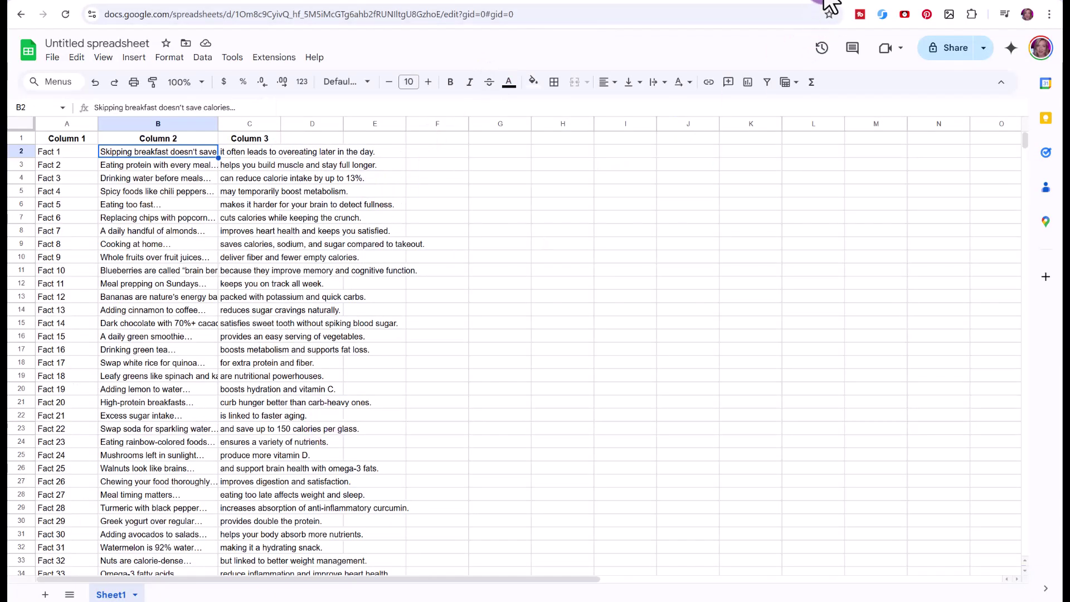
click(898, 7)
click(620, 289)
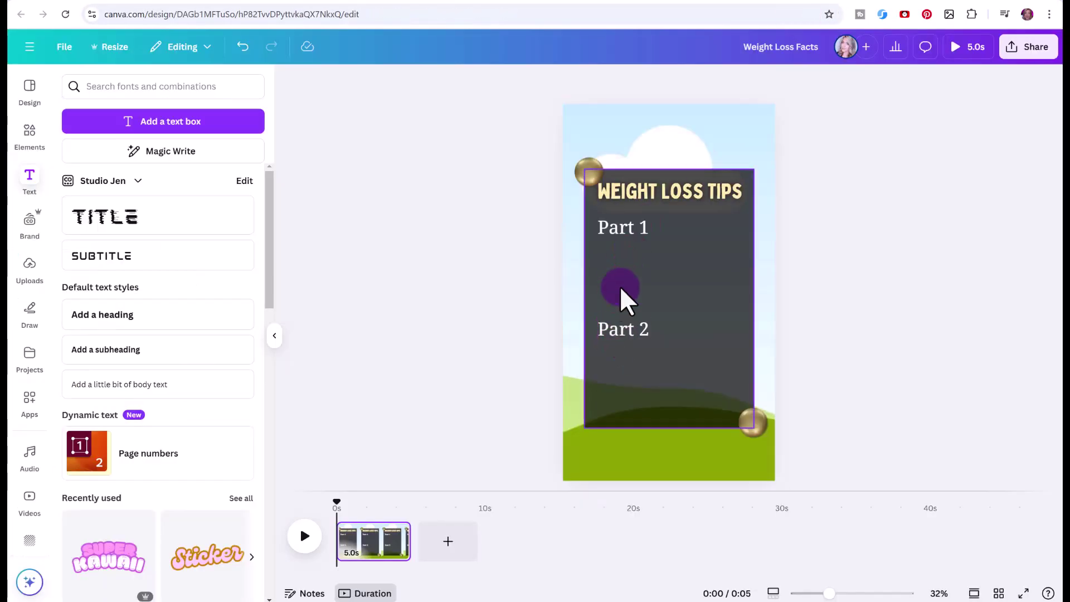
click(642, 211)
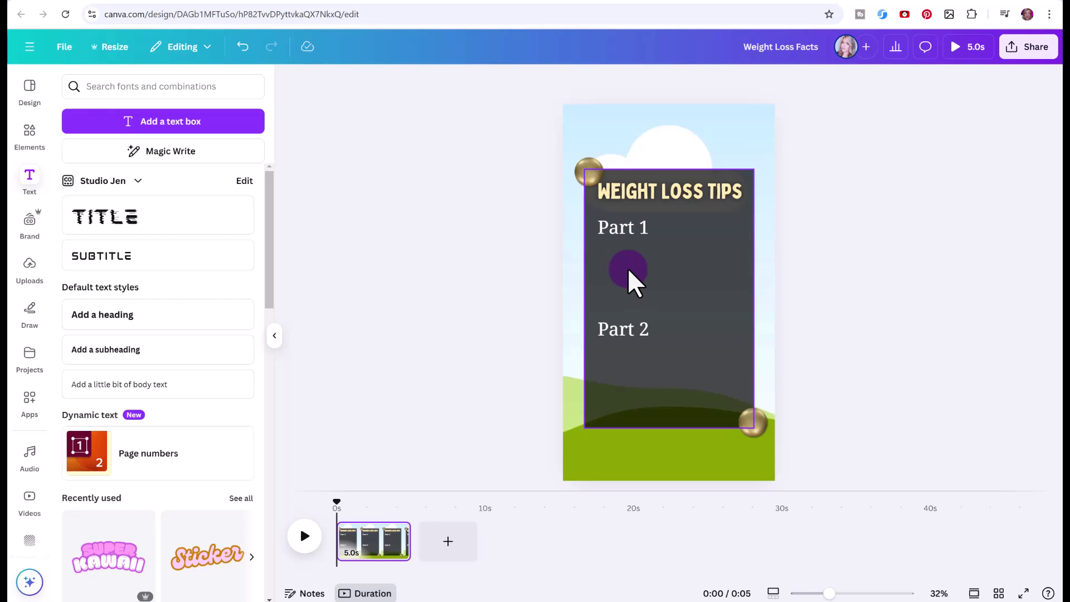
click(572, 1)
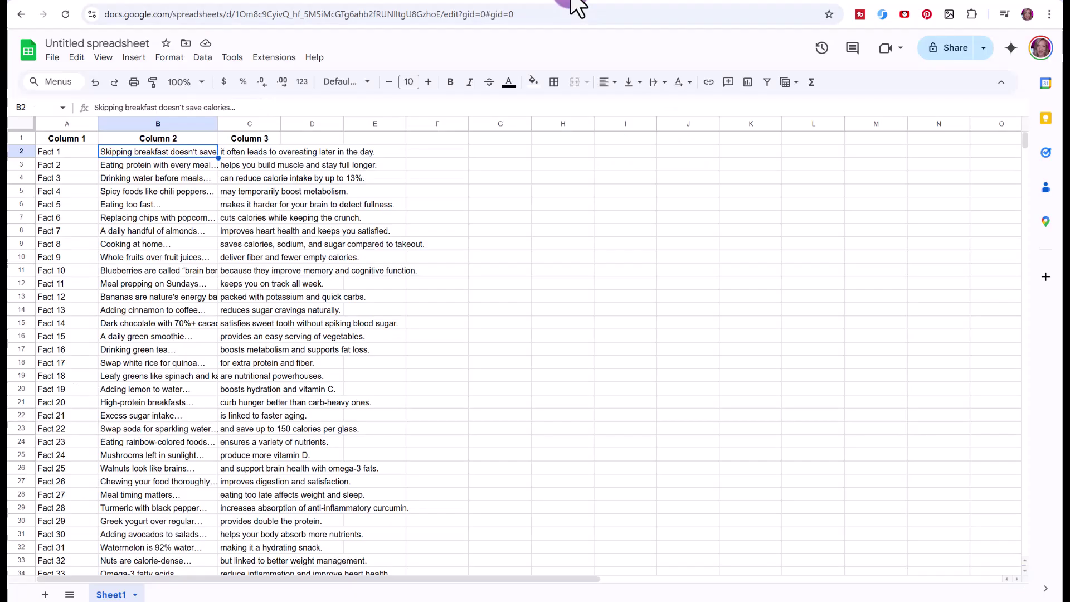
double_click(173, 158)
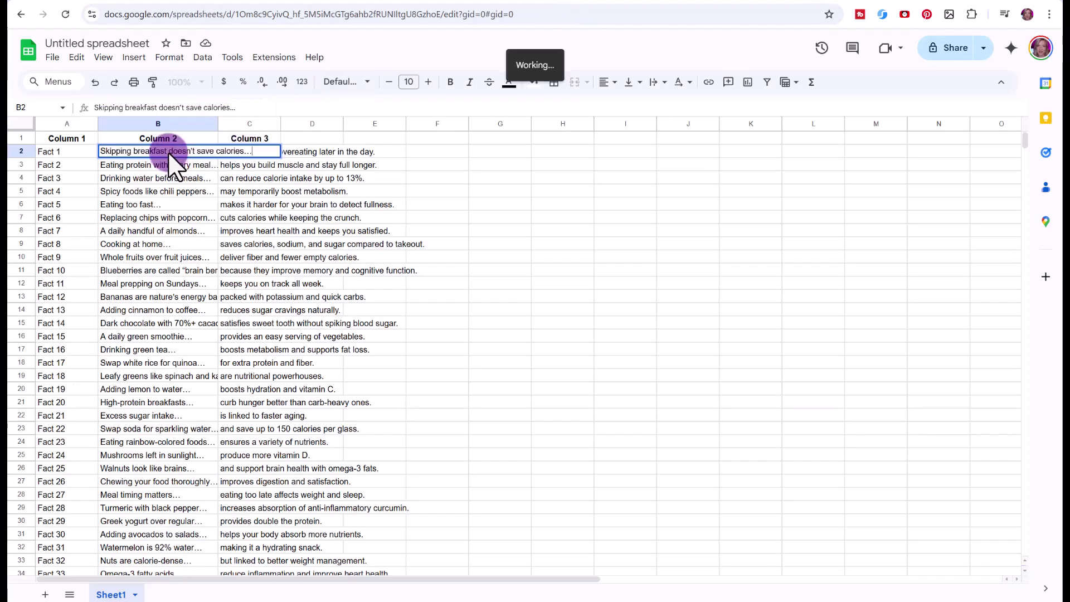
triple_click(159, 151)
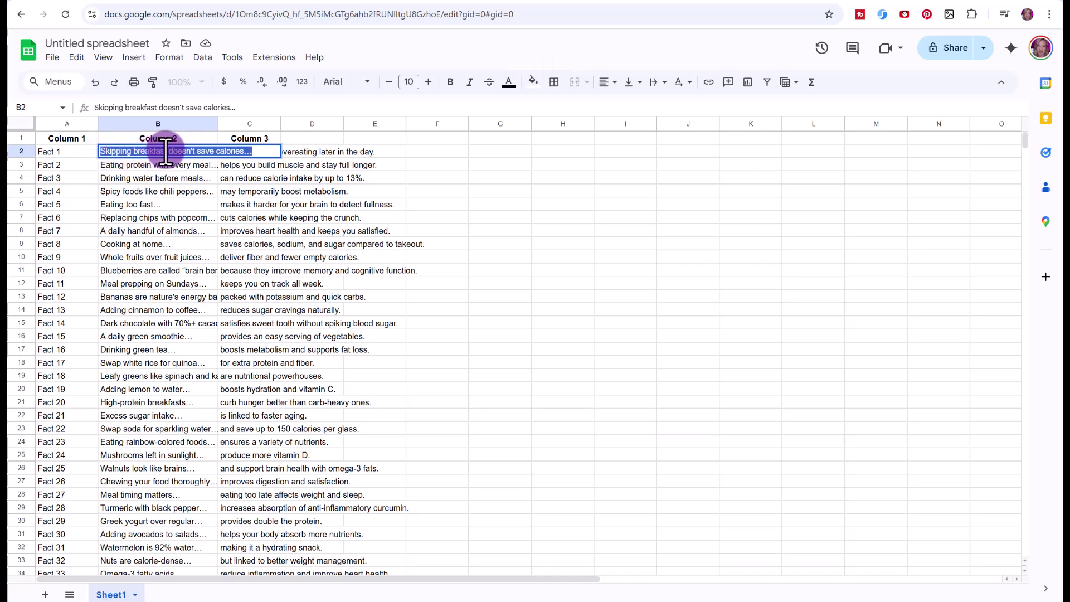
click(725, 3)
- Paste the fact as plain text over the Part 1 placeholder and narrow its box to wrap
triple_click(620, 227)
right_click(620, 228)
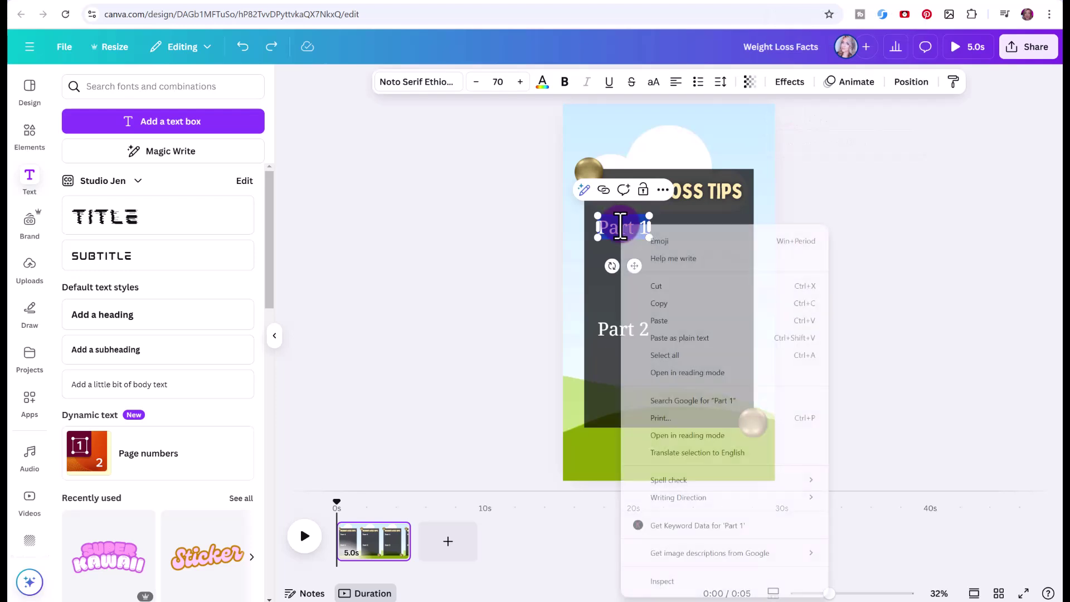
click(665, 335)
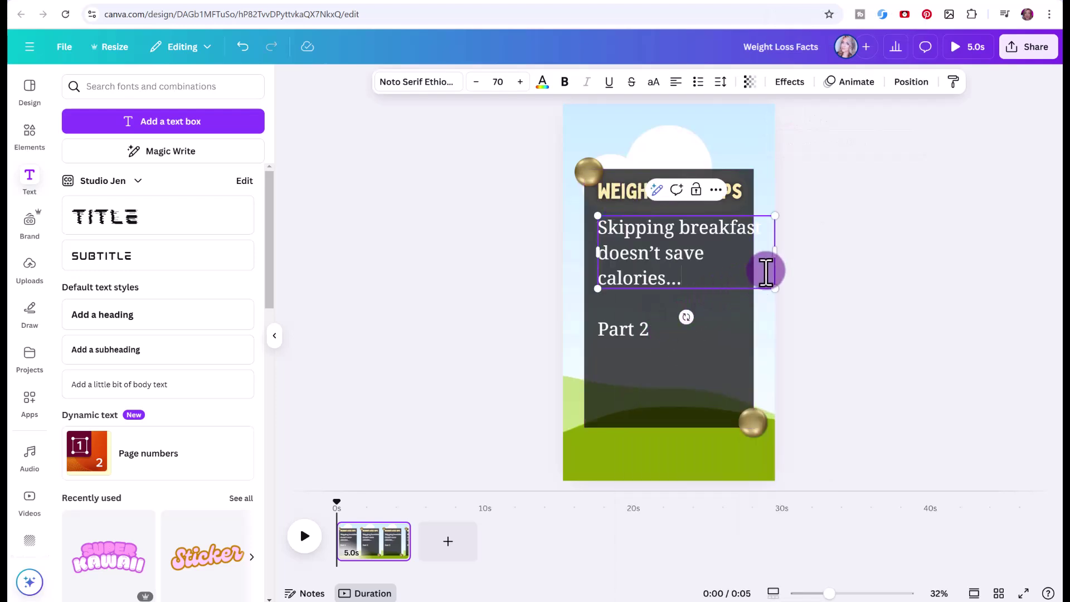
drag(775, 263, 745, 260)
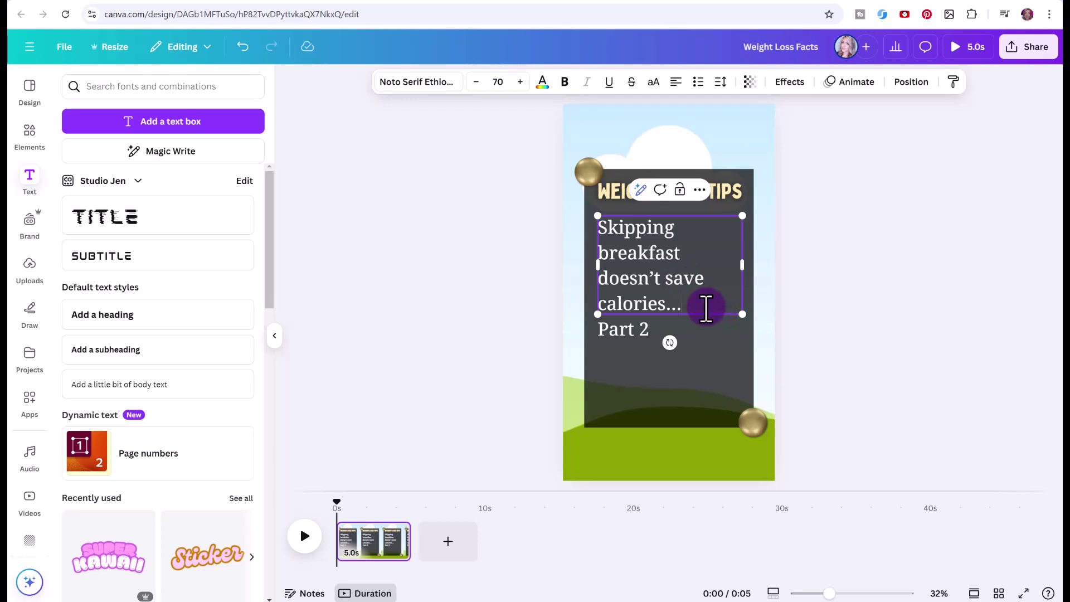
- Set the fact's font size to 65 and nudge it slightly left and down
click(502, 82)
text(65)
key(Return)
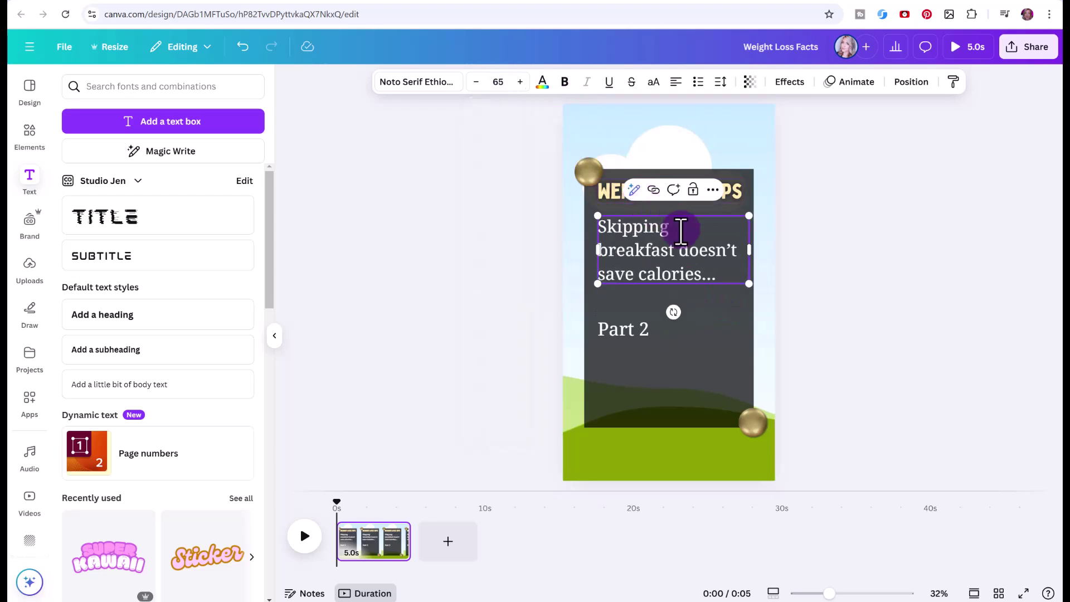
drag(704, 252, 698, 249)
key(Escape)
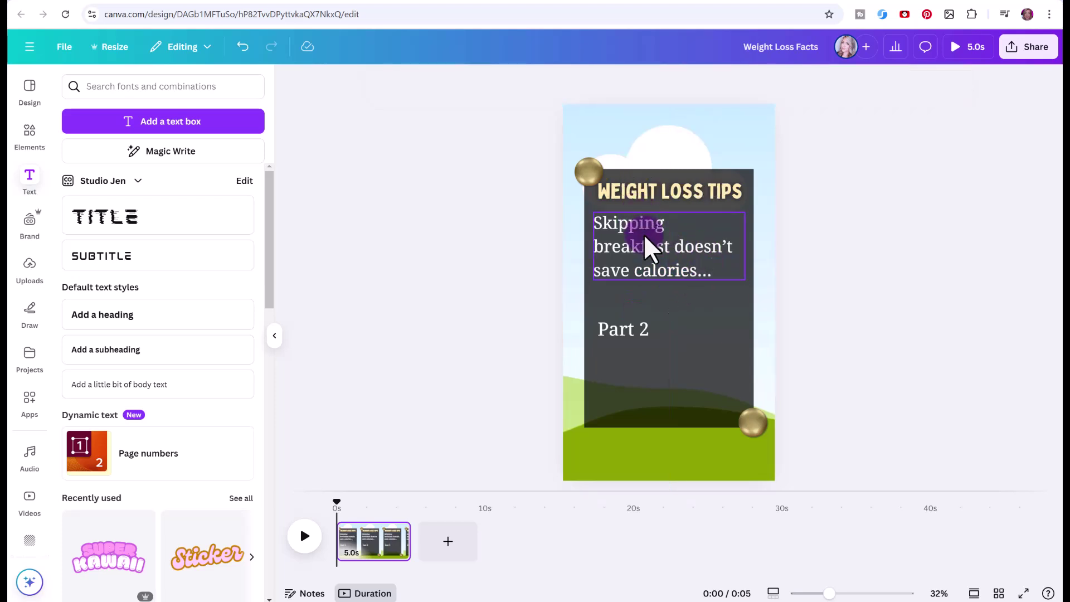
click(644, 234)
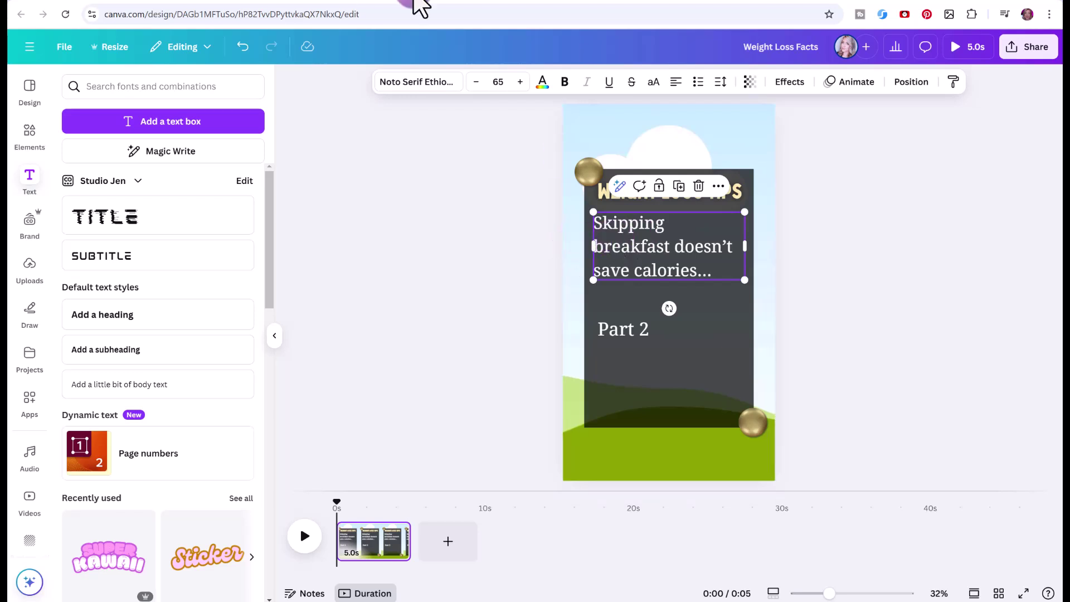
click(788, 277)
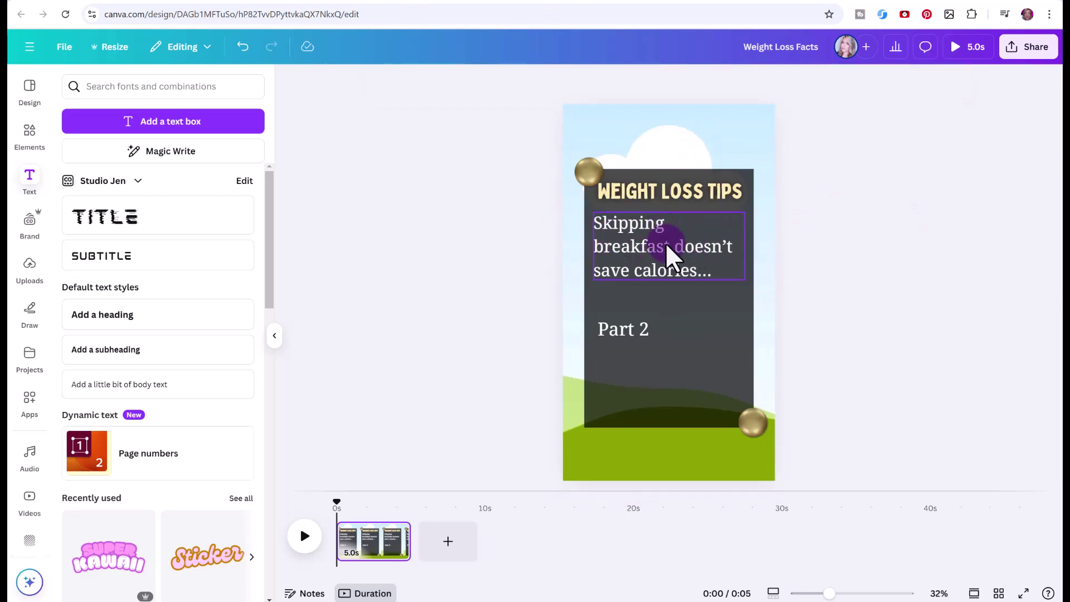
- Replace Part 2 with the C2 text 'it often leads to overeating later in the day.' at size 65, narrowed to wrap
click(535, 2)
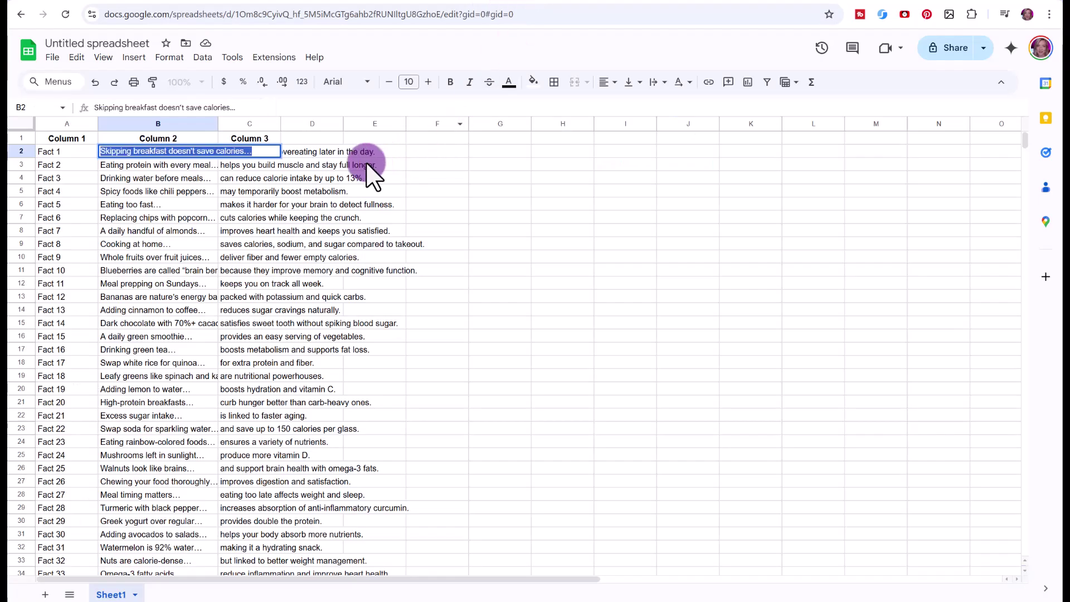
click(262, 151)
key(ctrl+Tab)
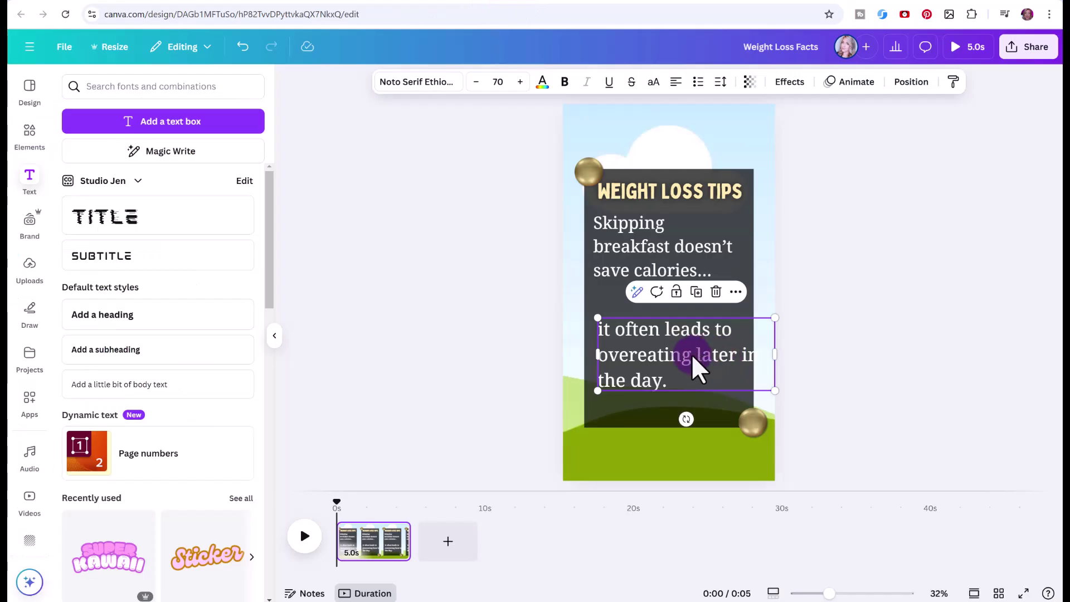
double_click(692, 382)
key(ctrl+shift+comma)
key(ctrl+shift+comma)
key(ctrl+shift+comma)
key(ctrl+shift+comma)
drag(775, 353, 750, 350)
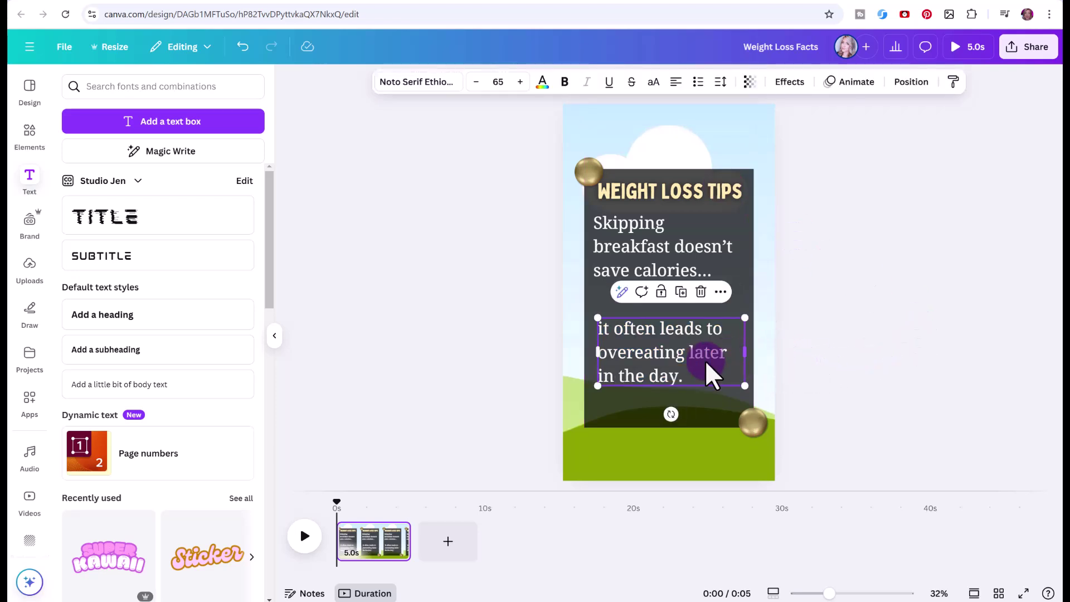
click(802, 336)
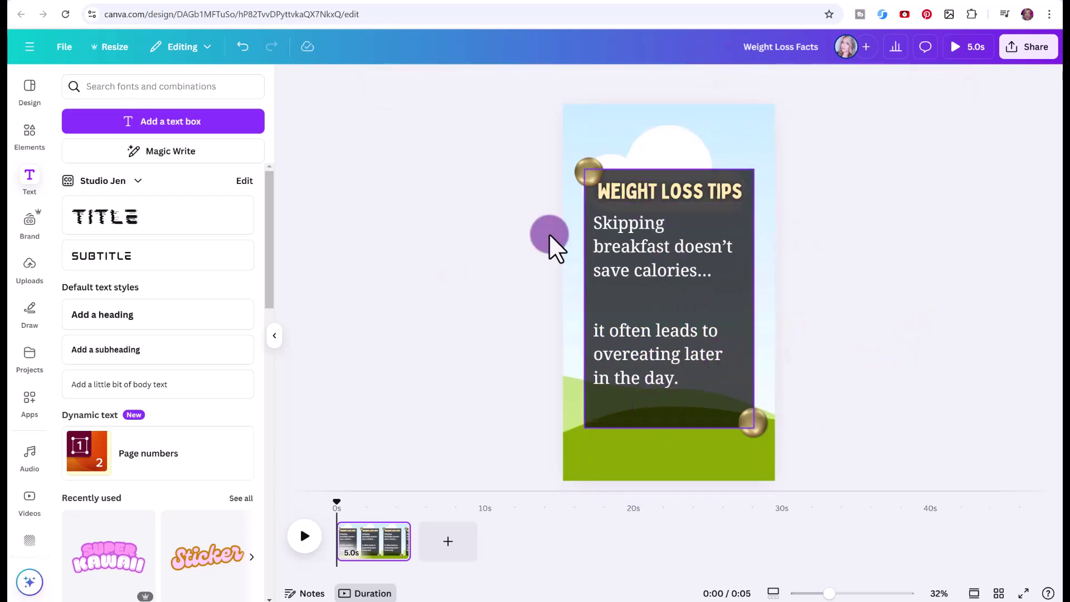
- Search Elements for 'divider' and place a thin divider between the two texts
click(20, 146)
click(141, 86)
drag(141, 86, 58, 93)
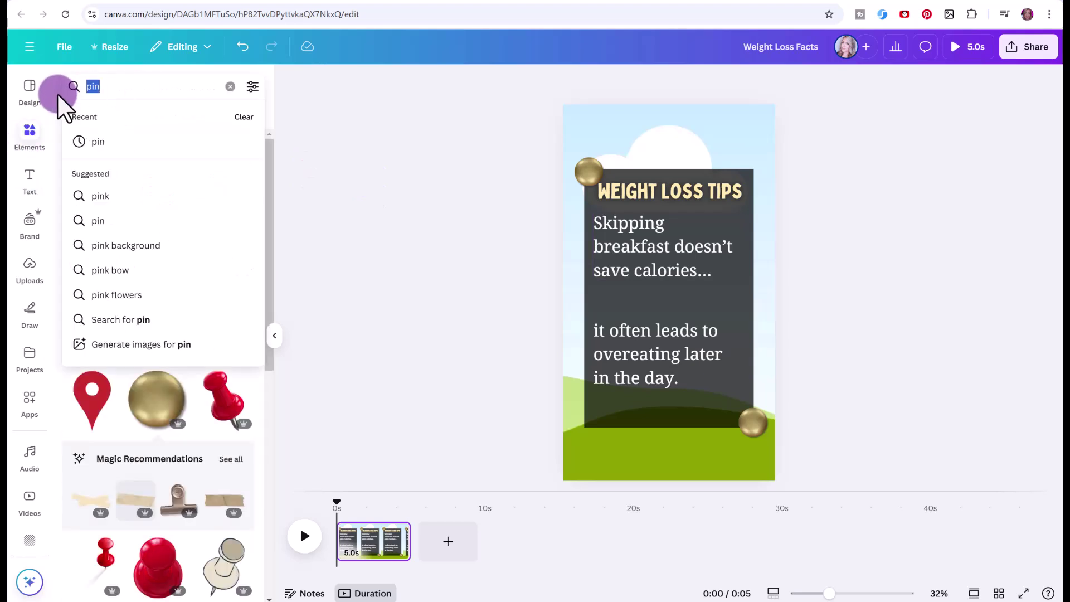
text(divider)
key(Return)
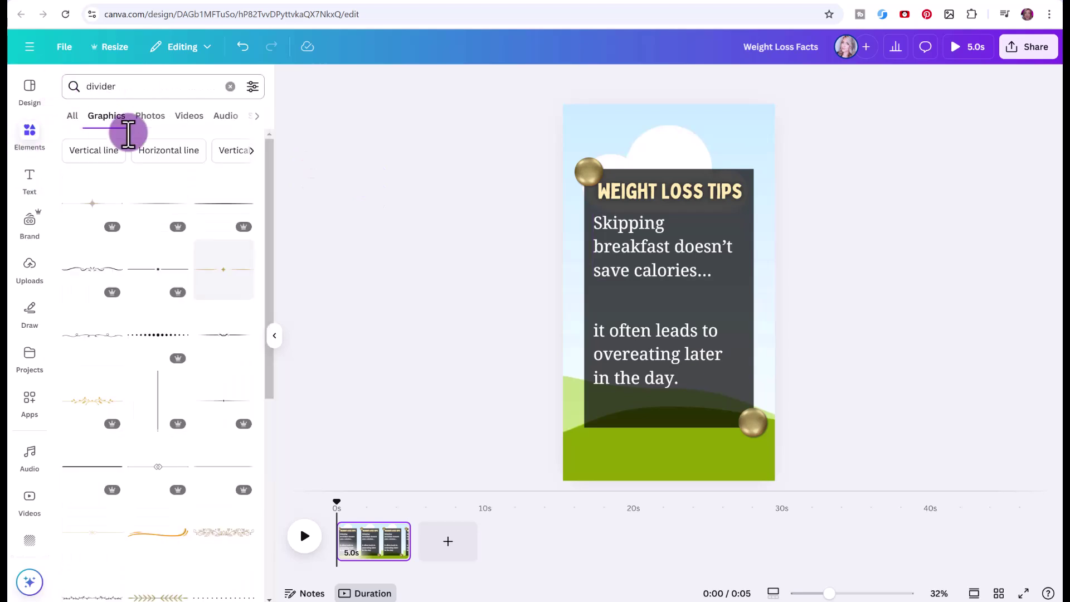
click(103, 223)
drag(705, 282, 664, 300)
click(852, 279)
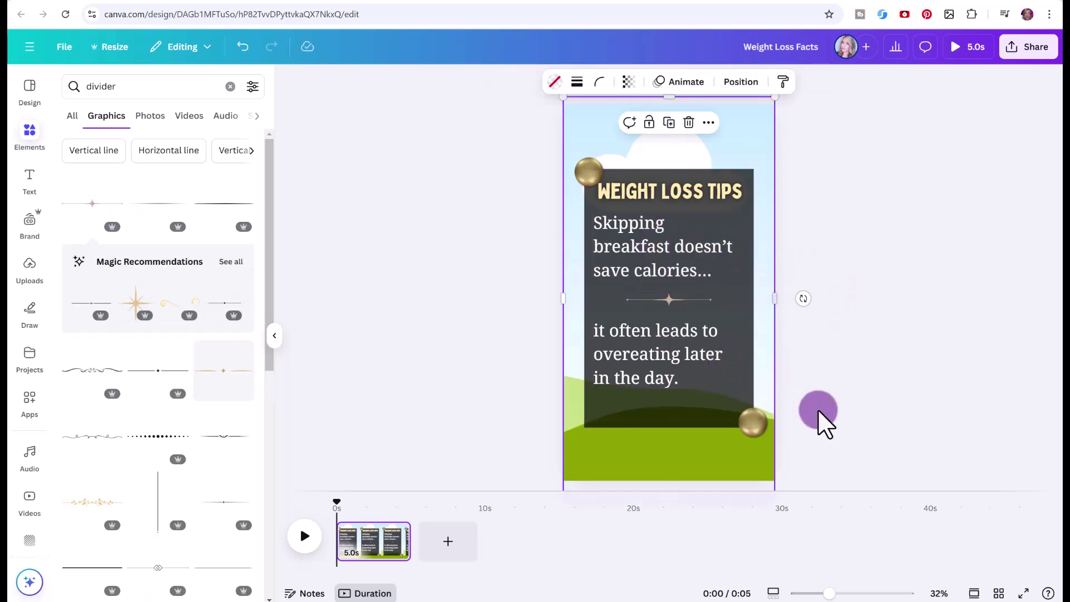
- Drag the page clip's end in the timeline so the page lasts 6.0 seconds
click(416, 243)
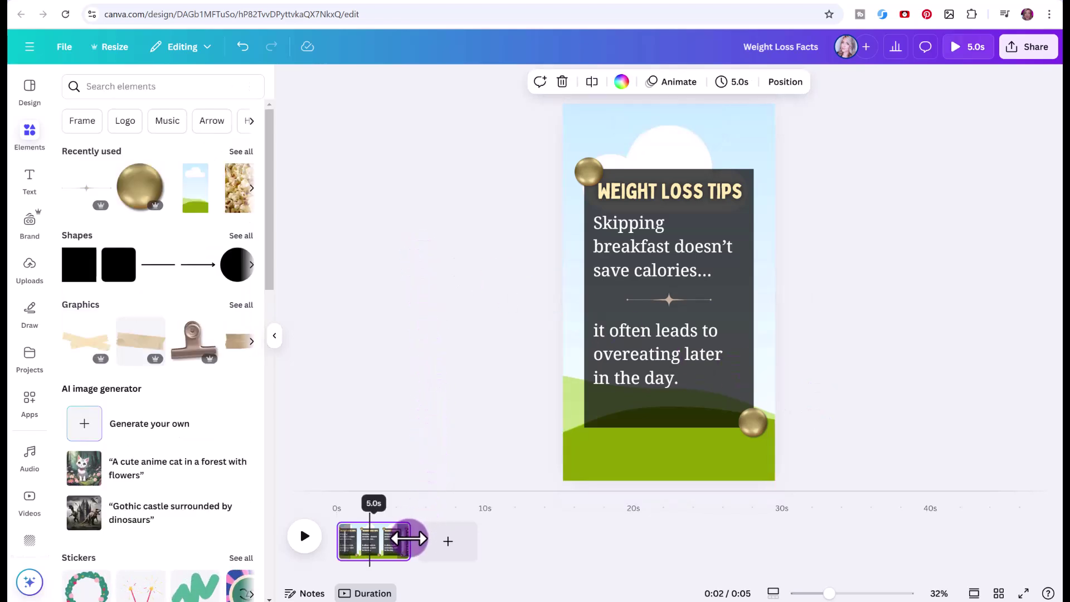
drag(409, 539, 423, 540)
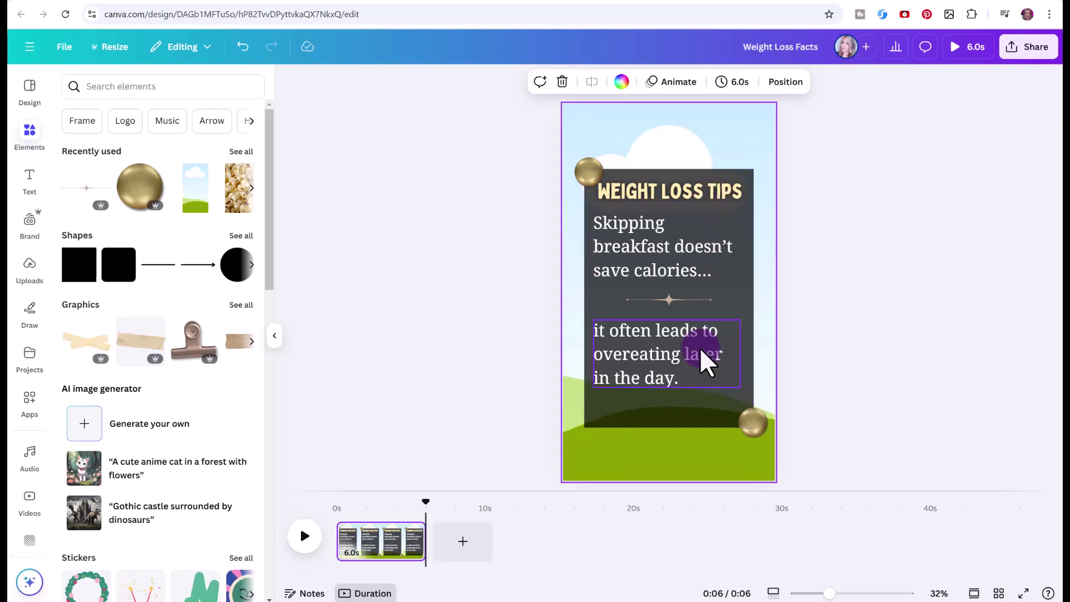
click(673, 262)
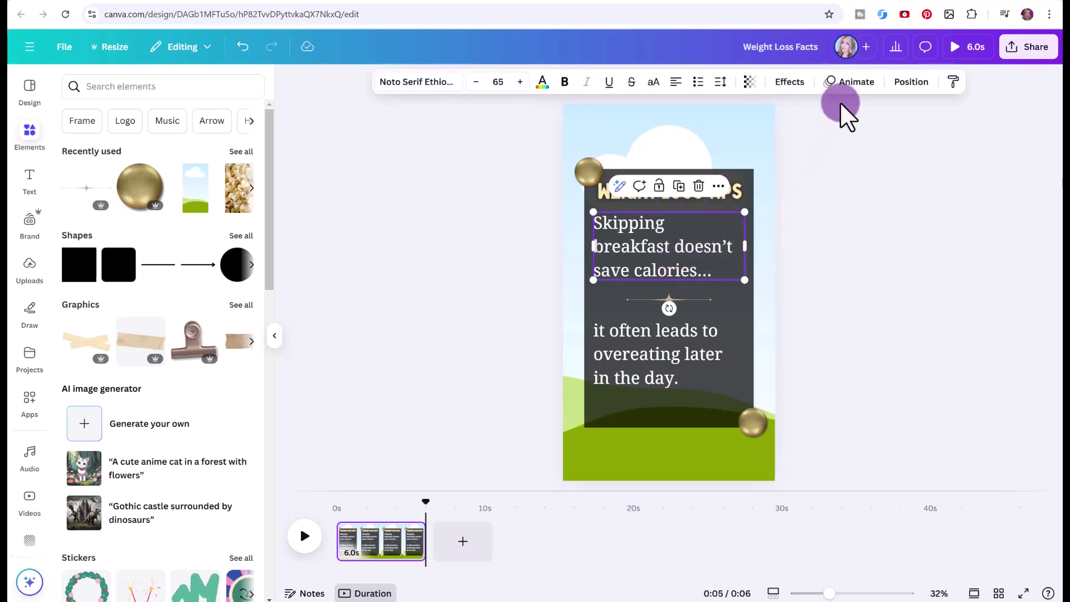
- Give the first fact a Typewriter animation on enter only, with the speed increased
click(841, 84)
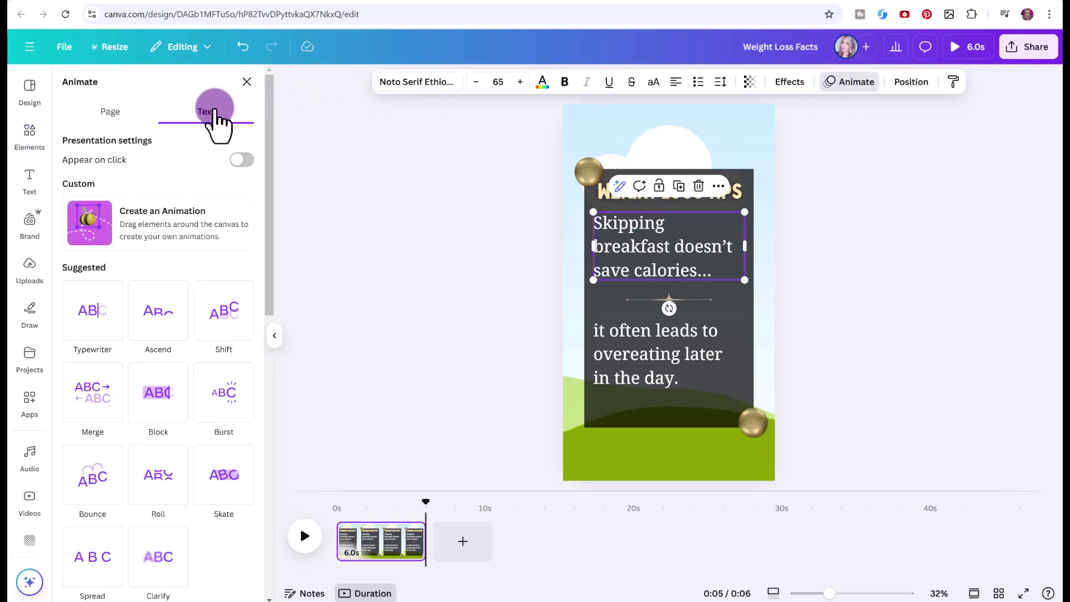
click(102, 316)
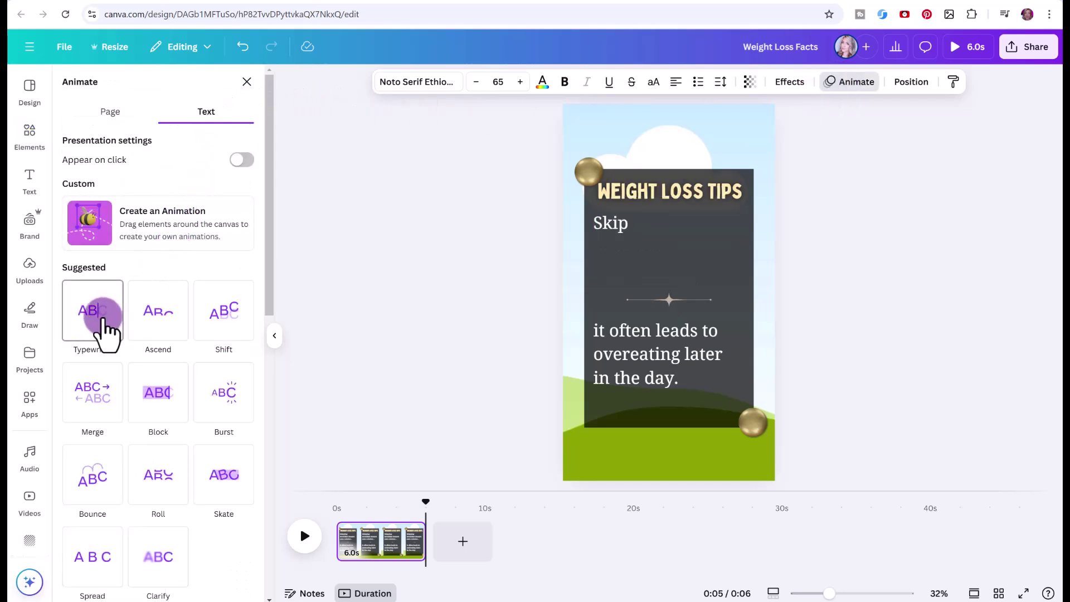
click(136, 411)
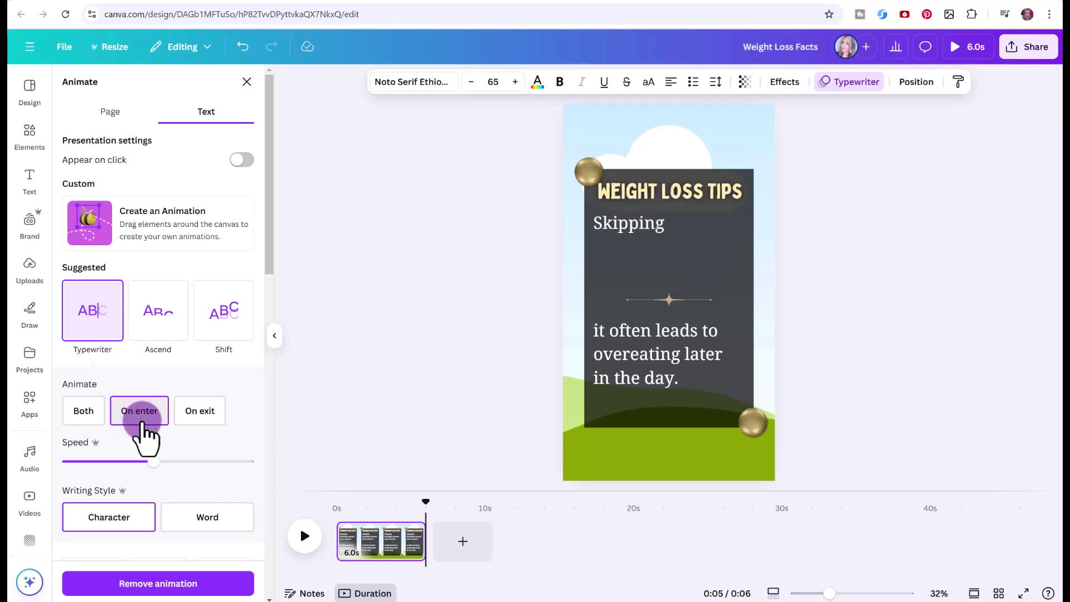
click(154, 456)
drag(155, 453, 252, 468)
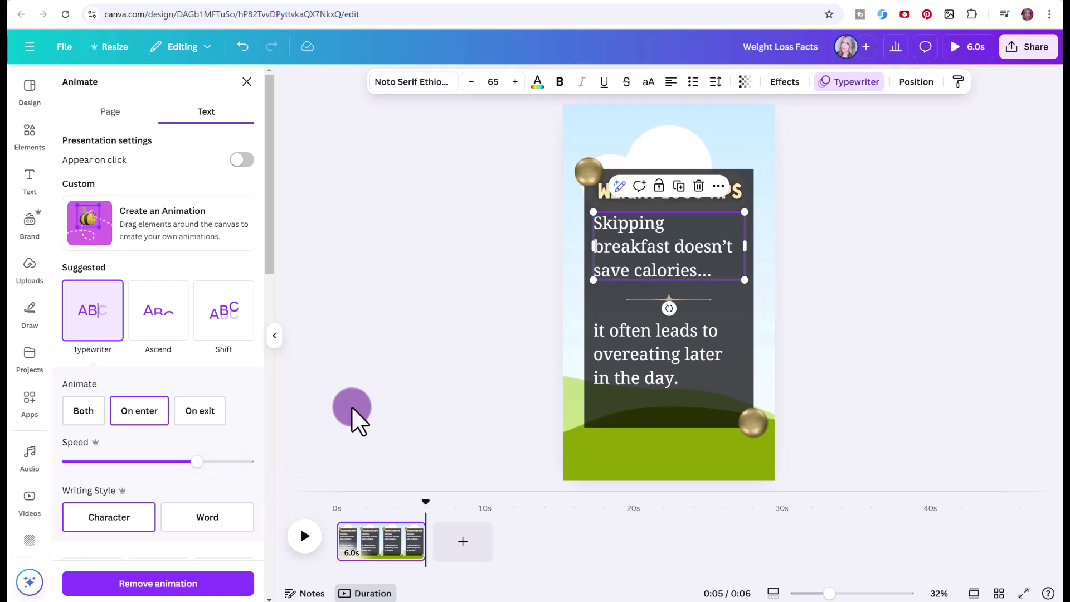
- Apply the Typewriter animation to the second fact half
click(620, 360)
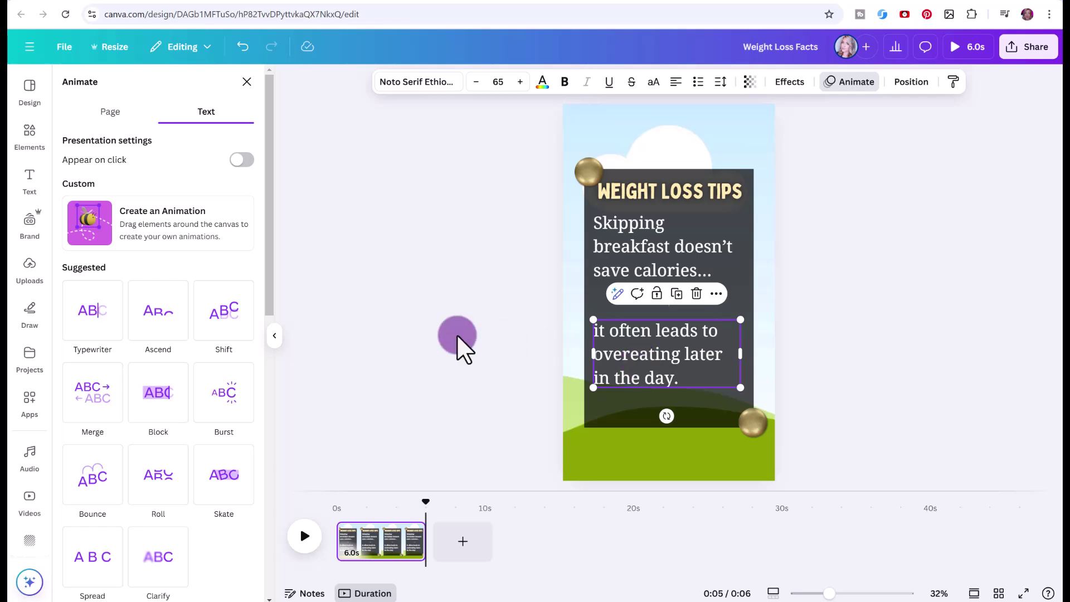
click(105, 338)
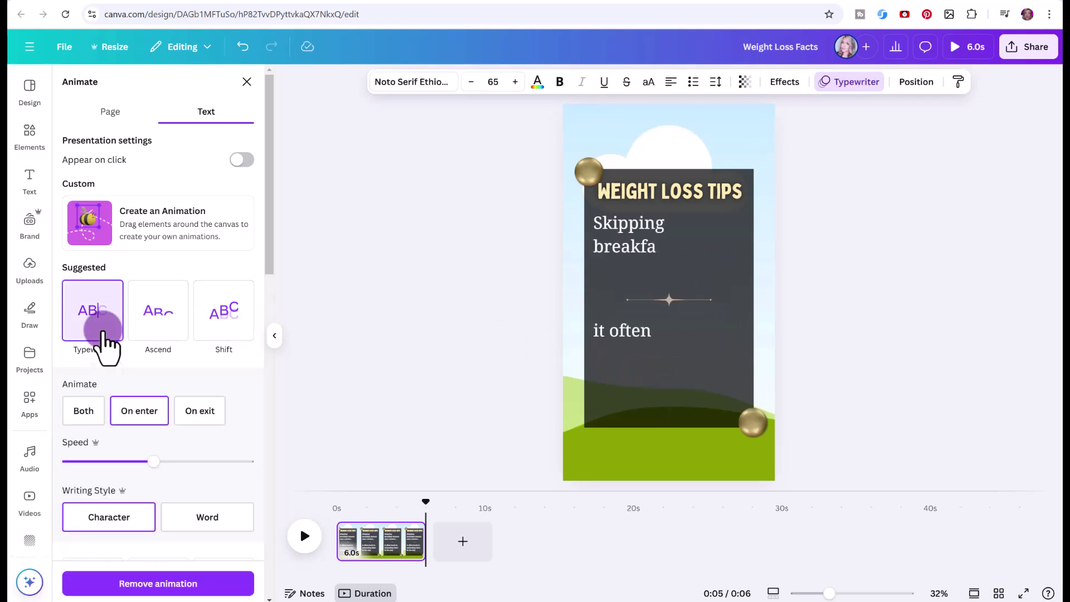
click(346, 412)
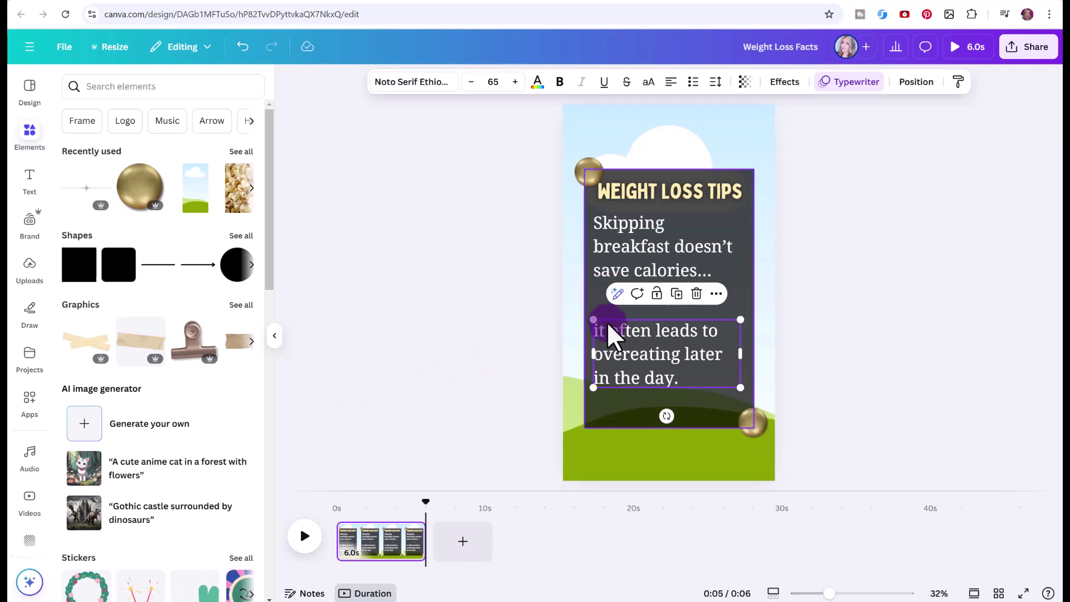
- Delay the second text's start in the timeline, preview the page, then open Apps
right_click(627, 349)
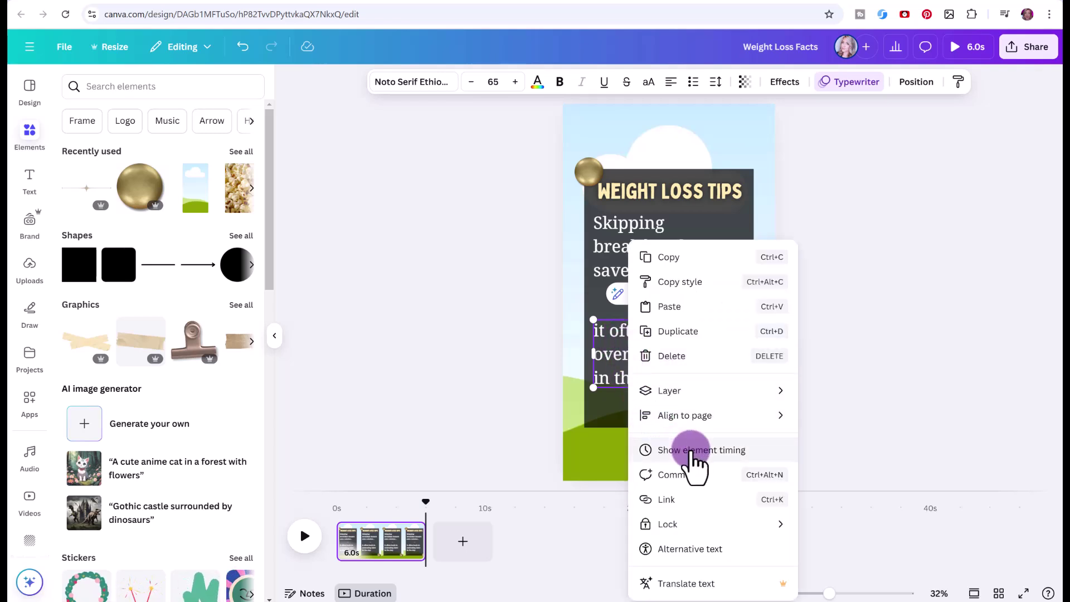
click(713, 452)
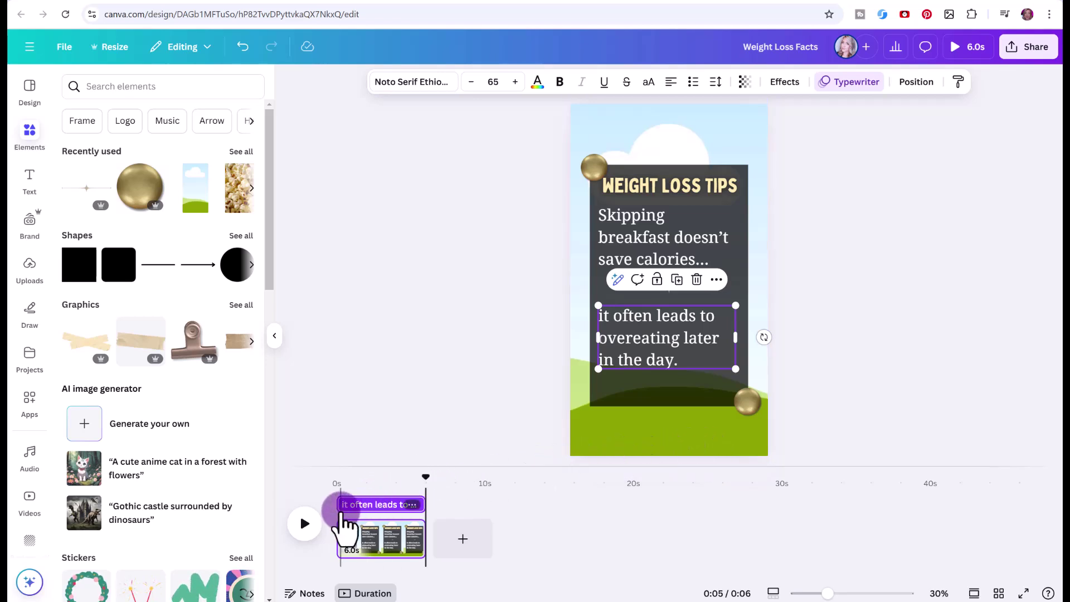
drag(341, 504, 383, 503)
drag(420, 473, 327, 493)
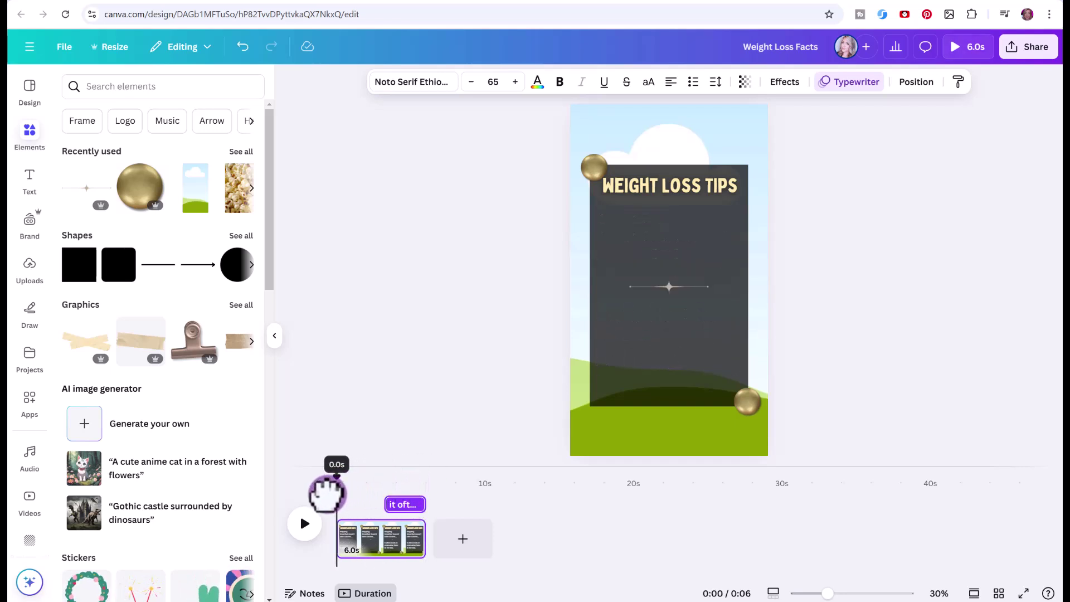
click(306, 524)
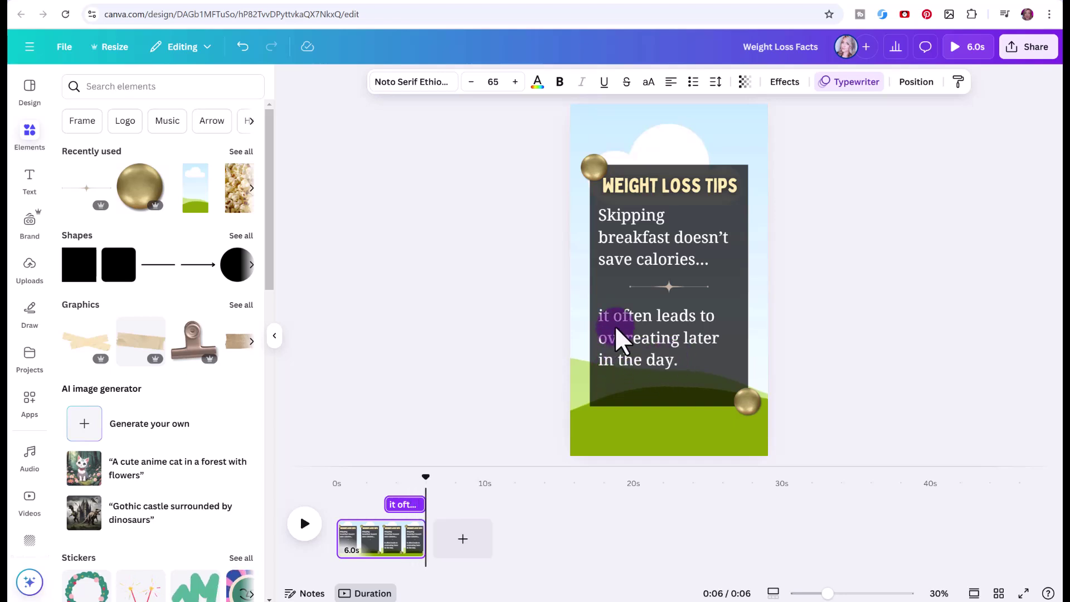
click(540, 268)
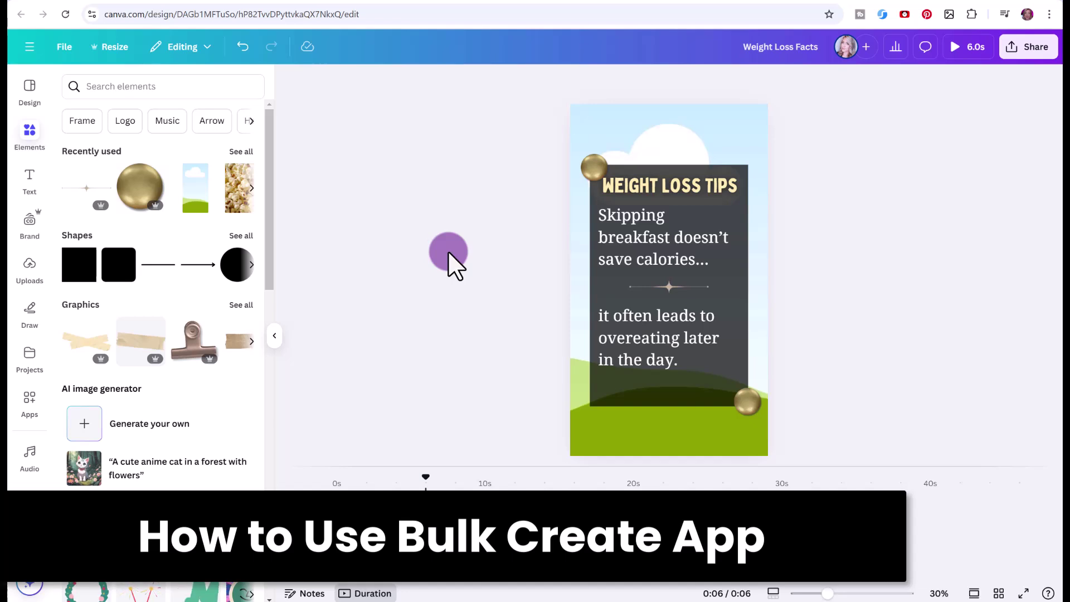
click(29, 406)
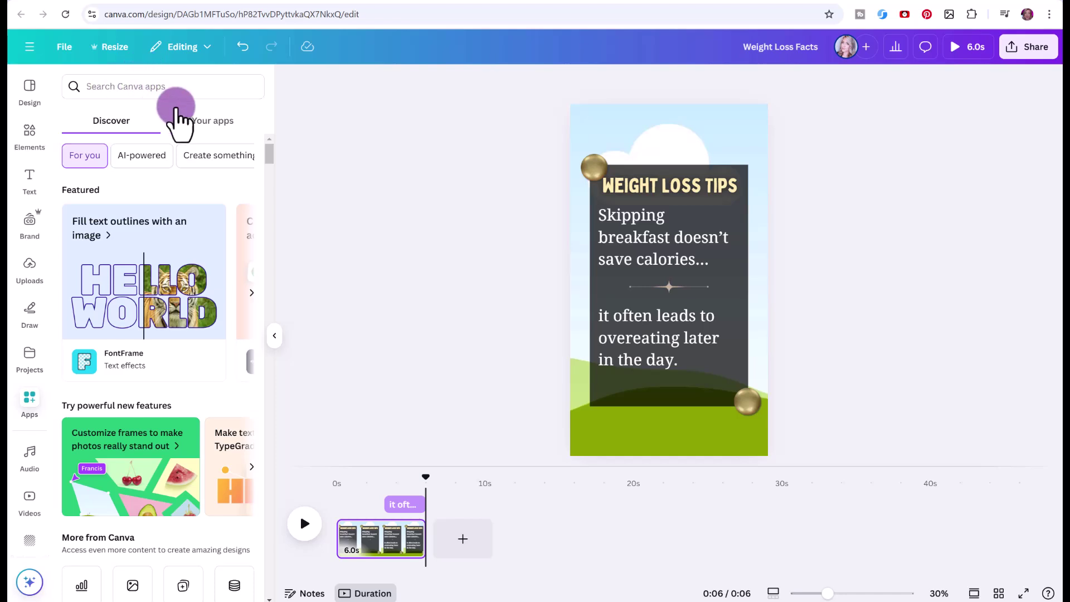
- Open the Bulk create app, choose Enter data manually, and clear the sample table
click(180, 90)
text(Bulk create)
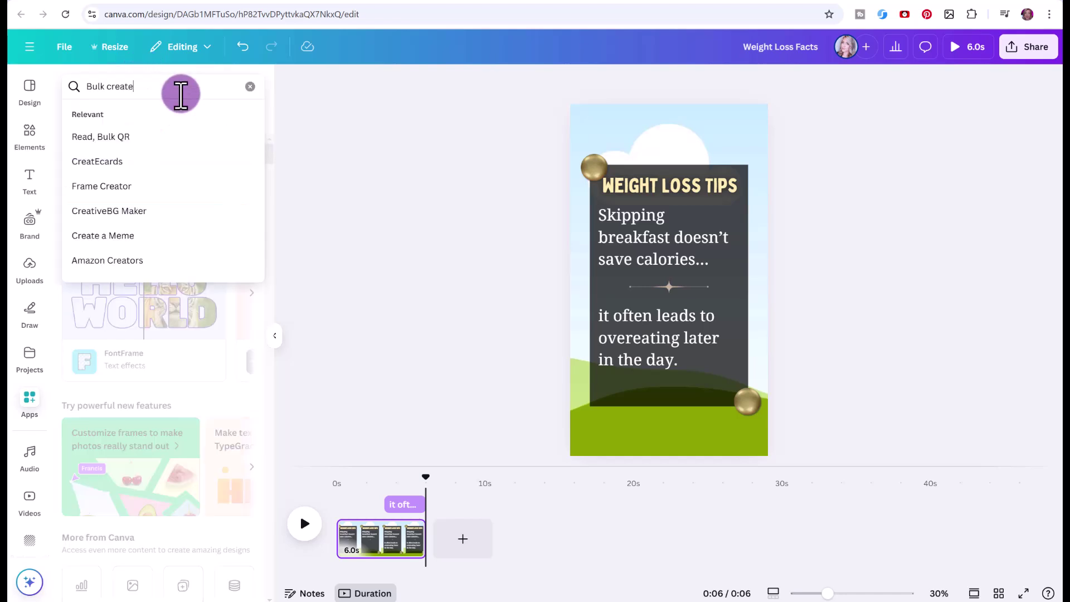
key(Return)
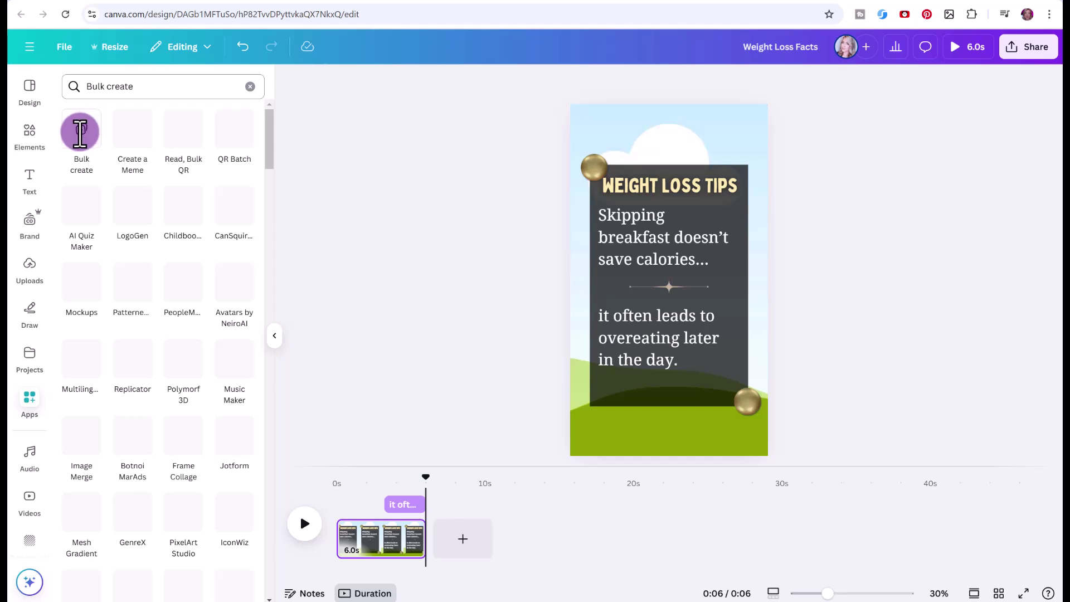
click(81, 131)
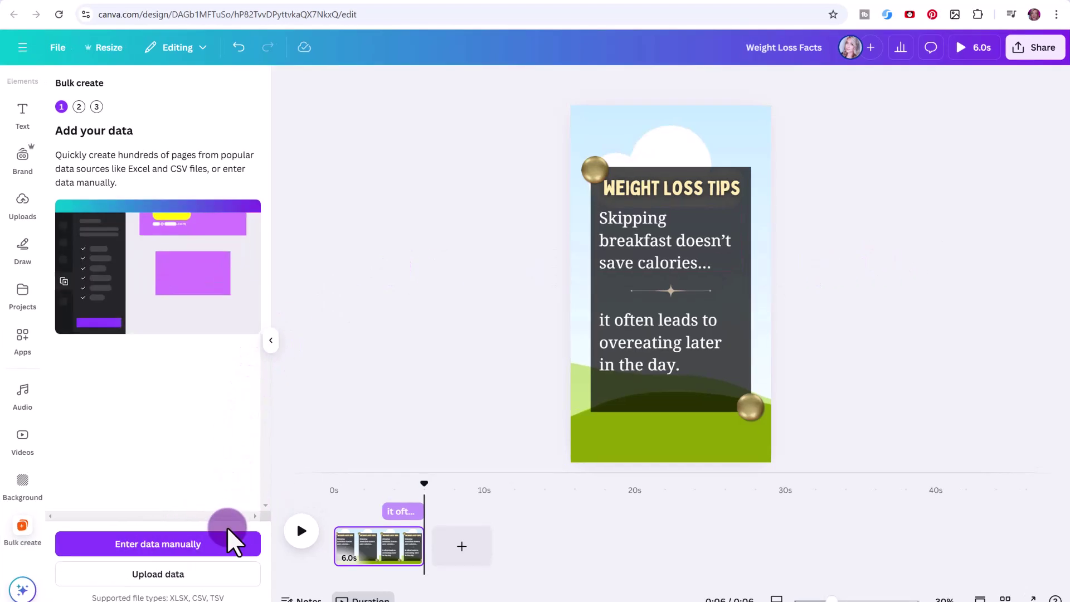
click(227, 536)
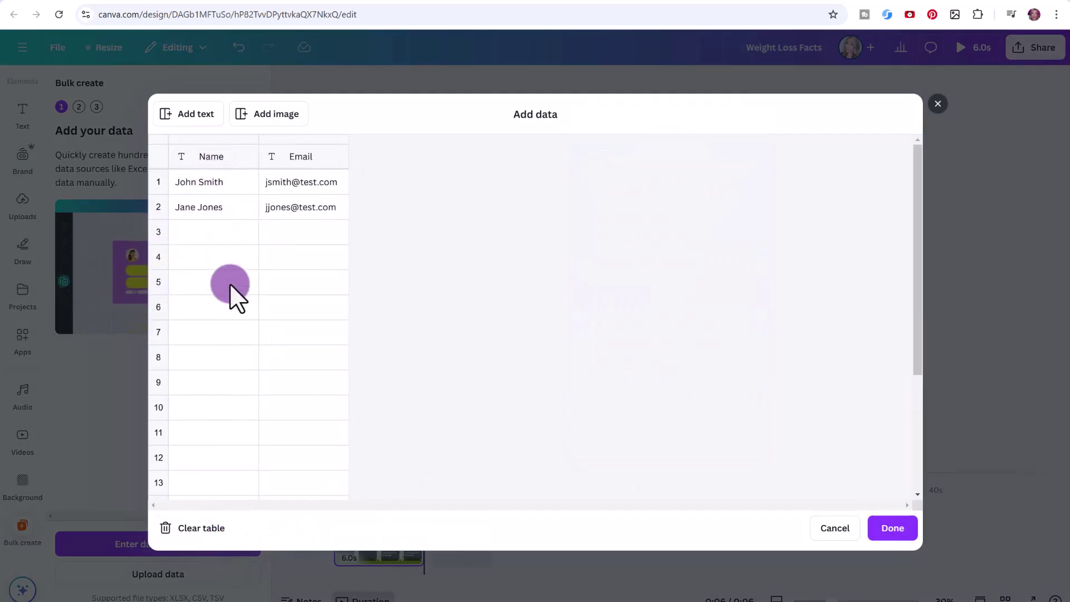
click(193, 537)
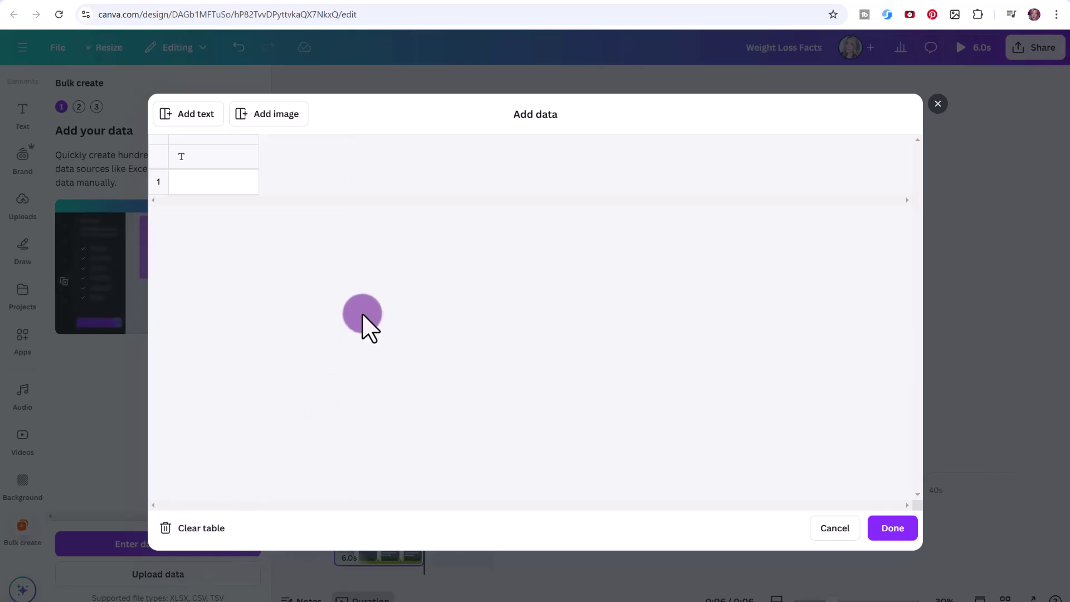
- Select the fact cells B2:D101 in the spreadsheet and copy them
click(417, 1)
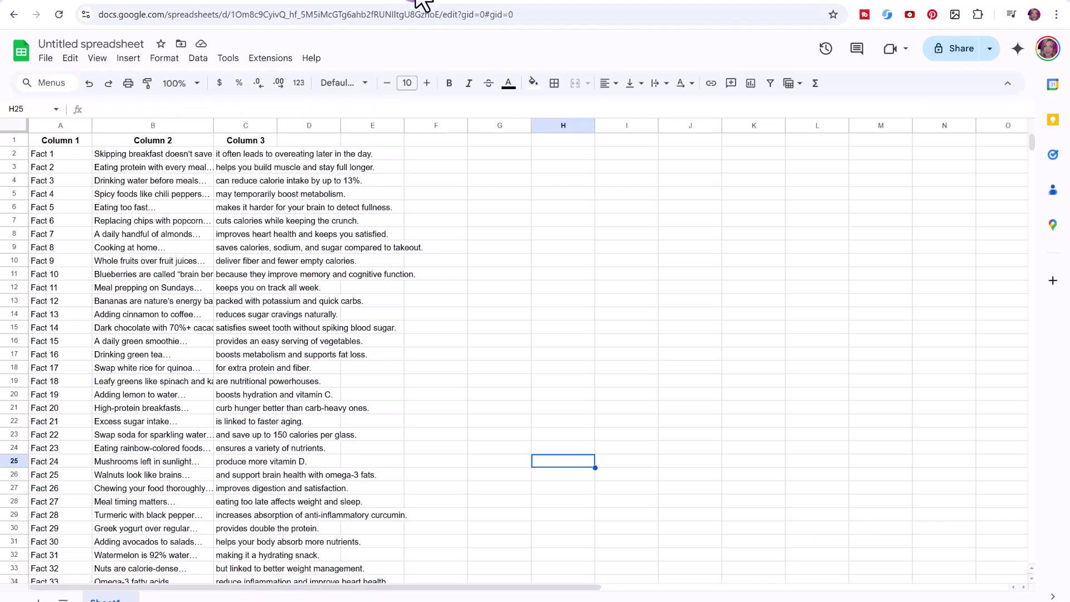
click(167, 140)
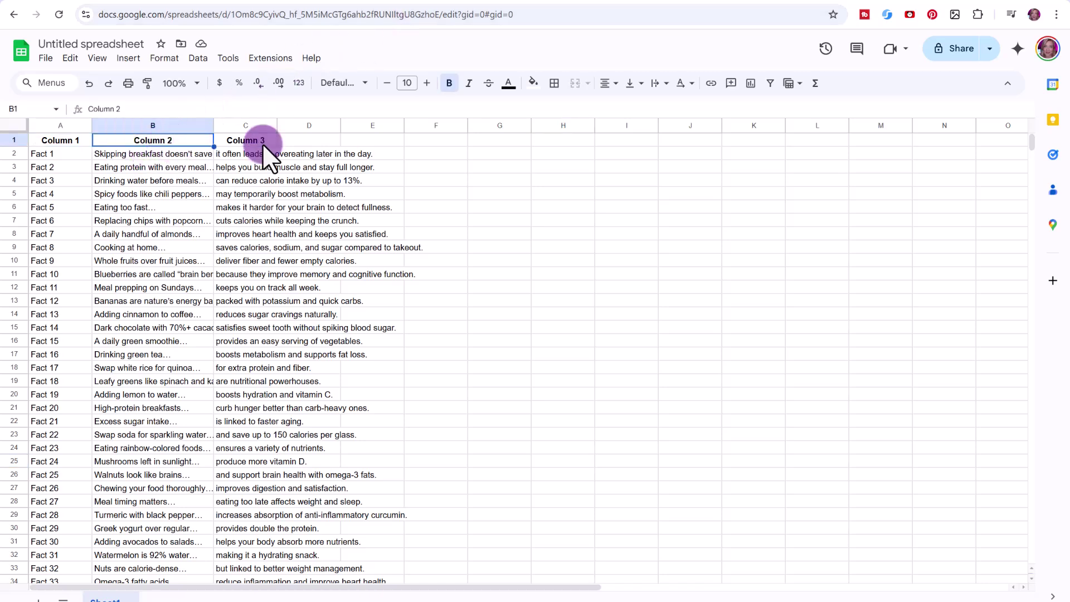
click(248, 142)
drag(179, 153, 320, 471)
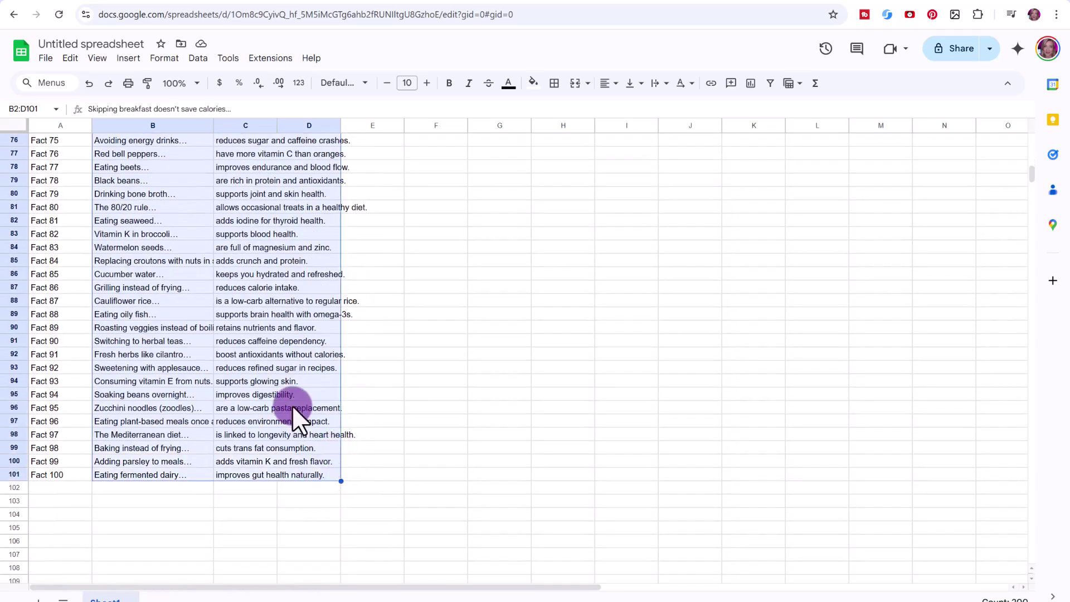
key(ctrl+c)
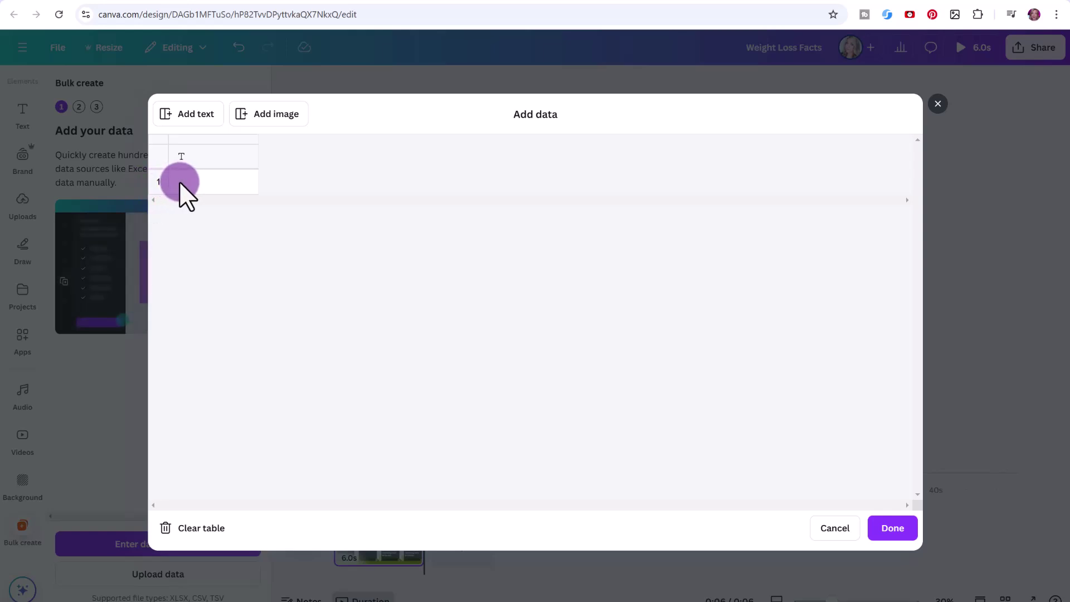
- Paste the facts into the Add data table and delete the empty third column
click(182, 184)
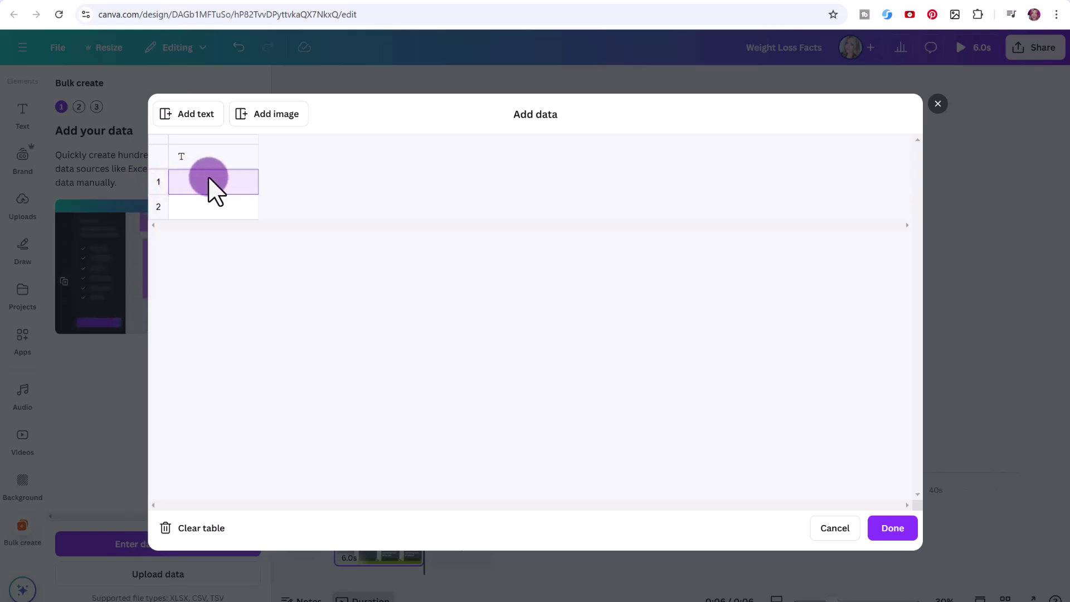
key(ctrl+v)
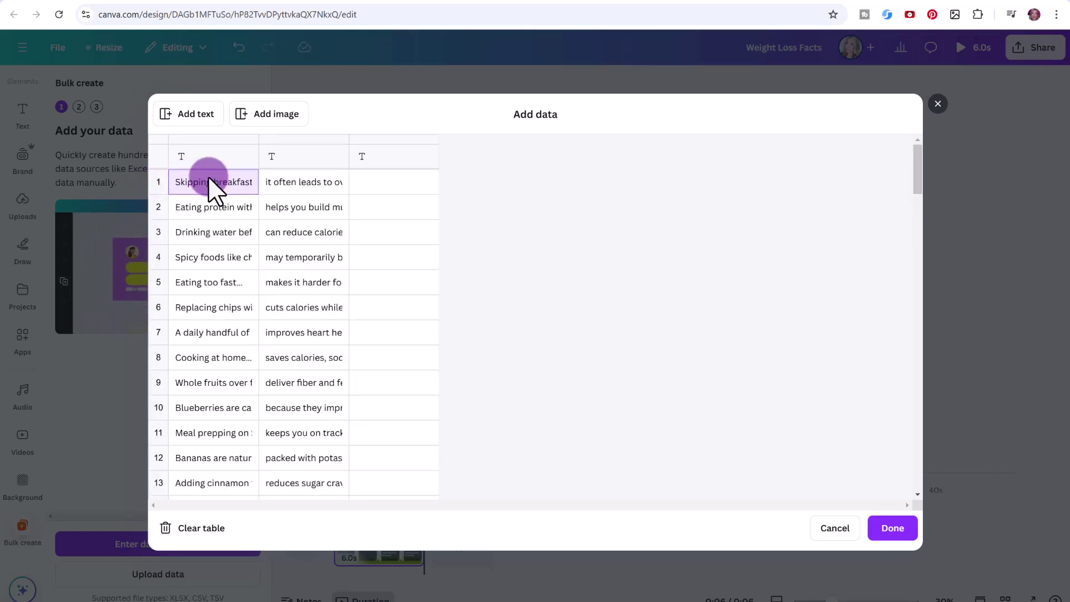
click(416, 180)
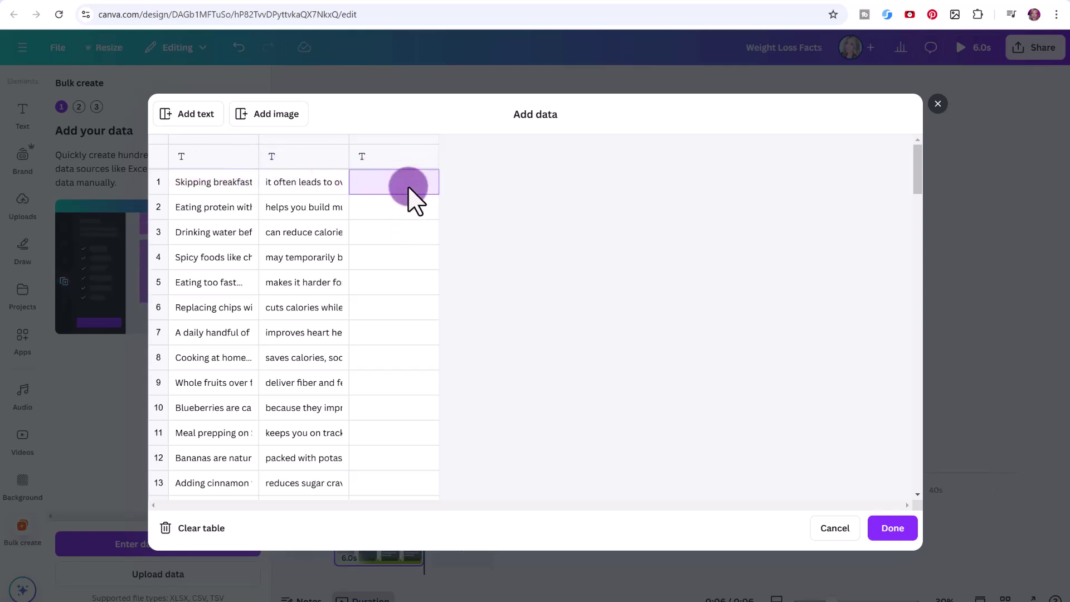
right_click(408, 187)
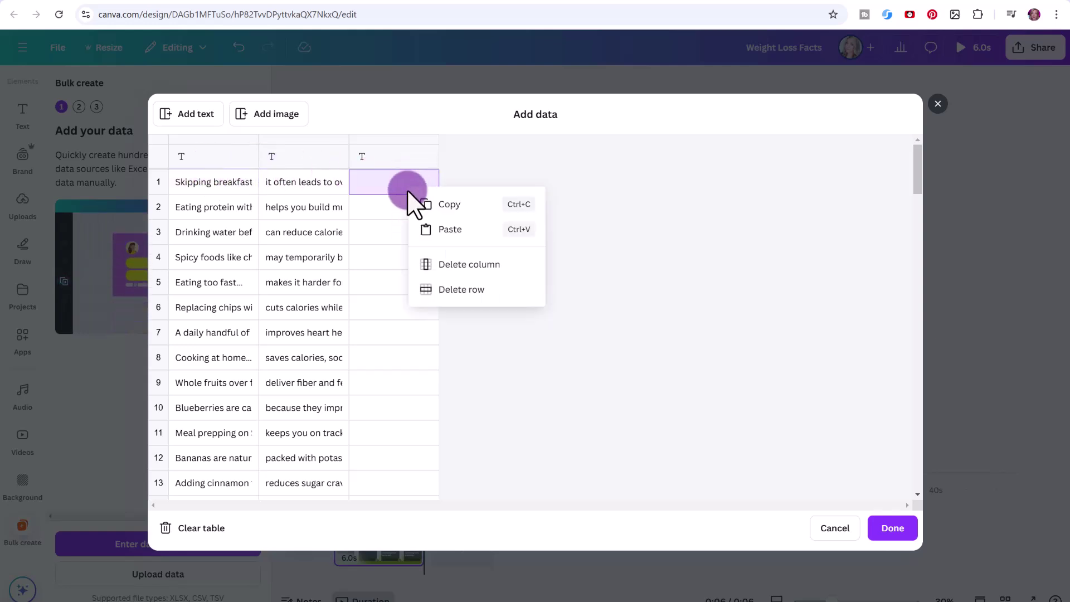
click(443, 263)
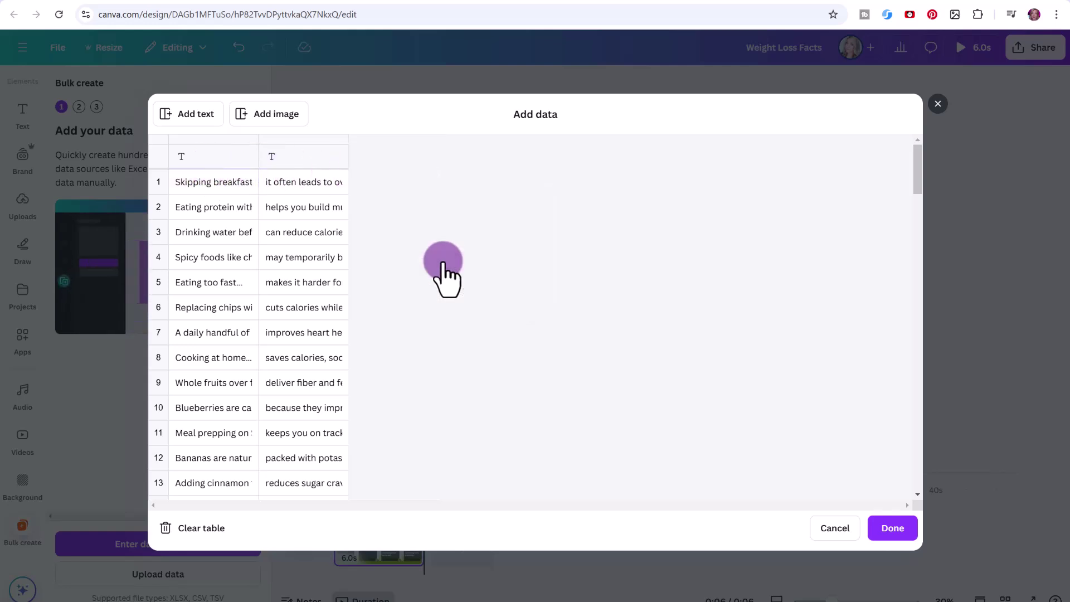
- Name the two column headers Part 1 and Part 2
click(206, 154)
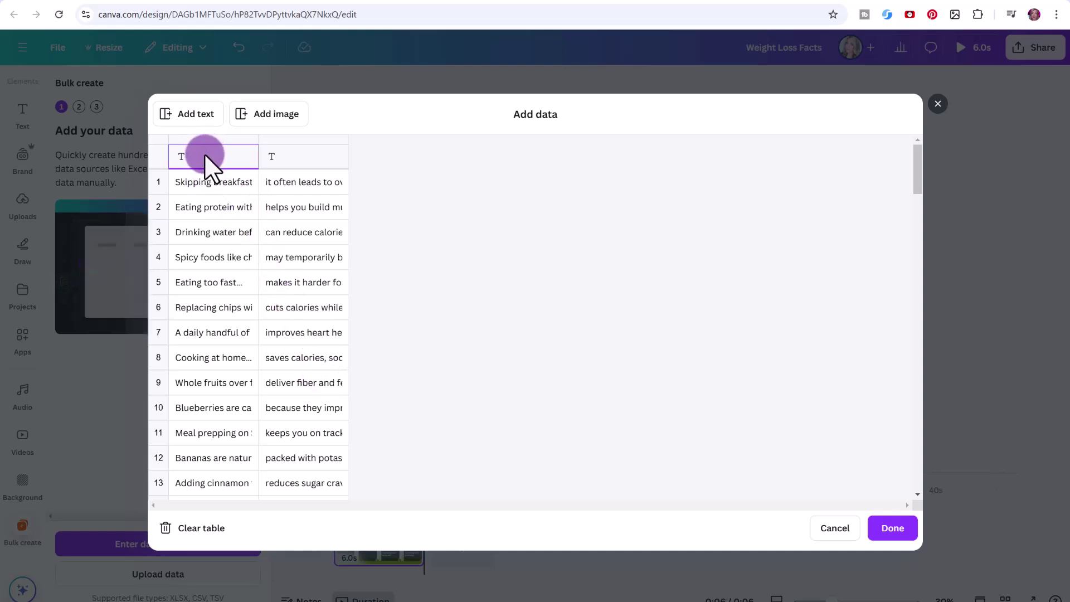
text(Part 1)
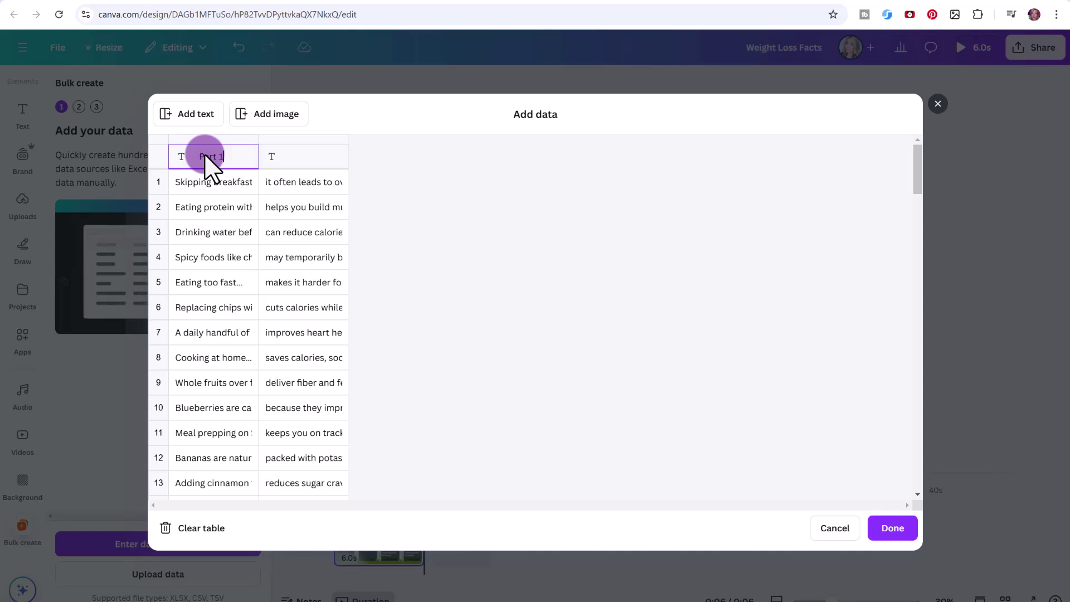
click(282, 159)
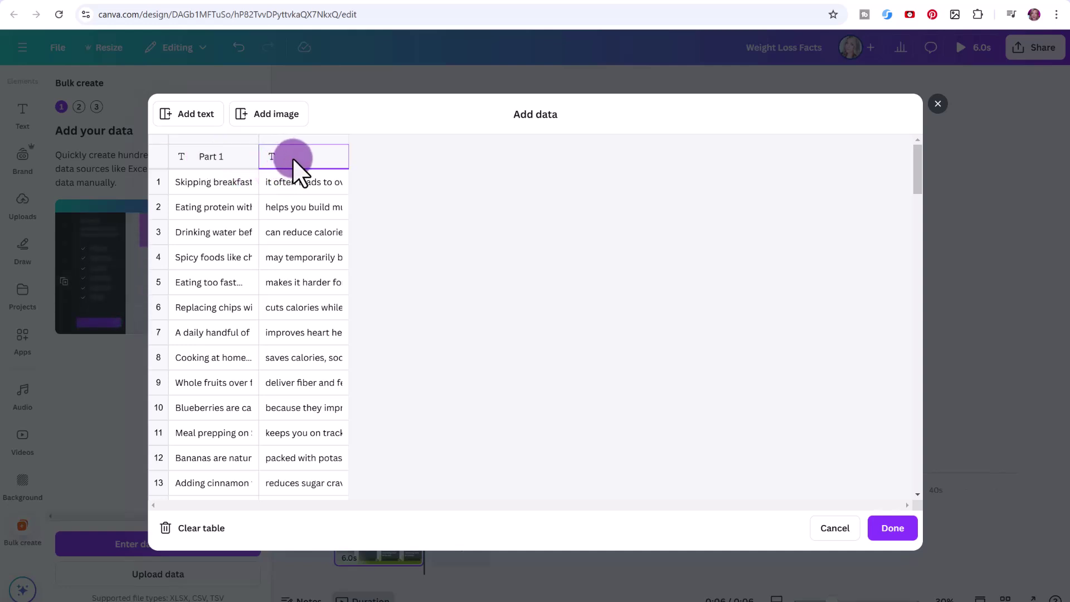
text(Part 2)
click(362, 154)
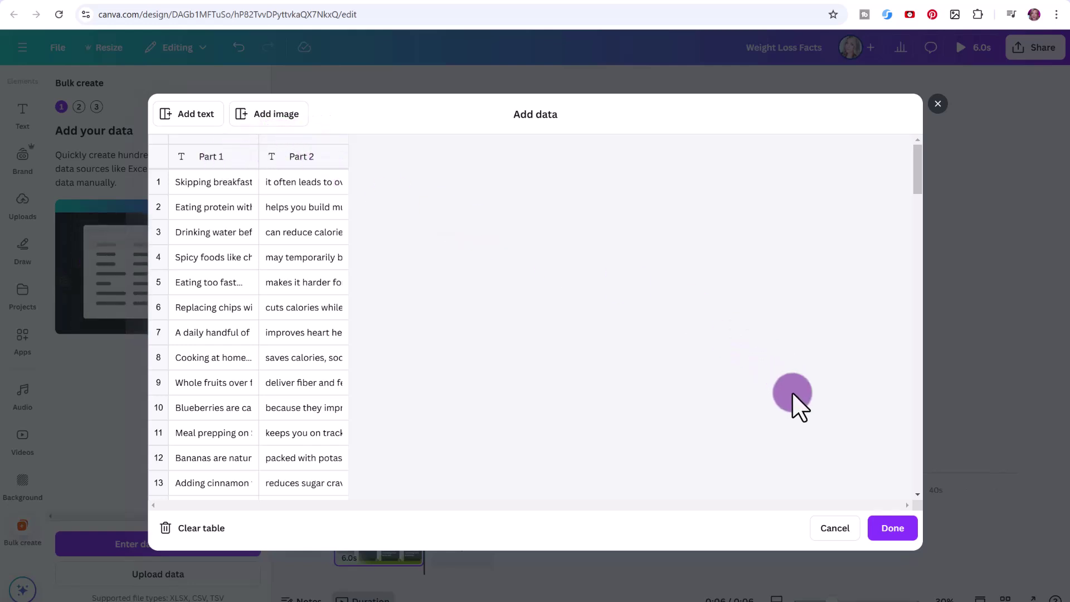
- Connect the 'Skipping breakfast' opening text to the Part 1 data field
click(893, 531)
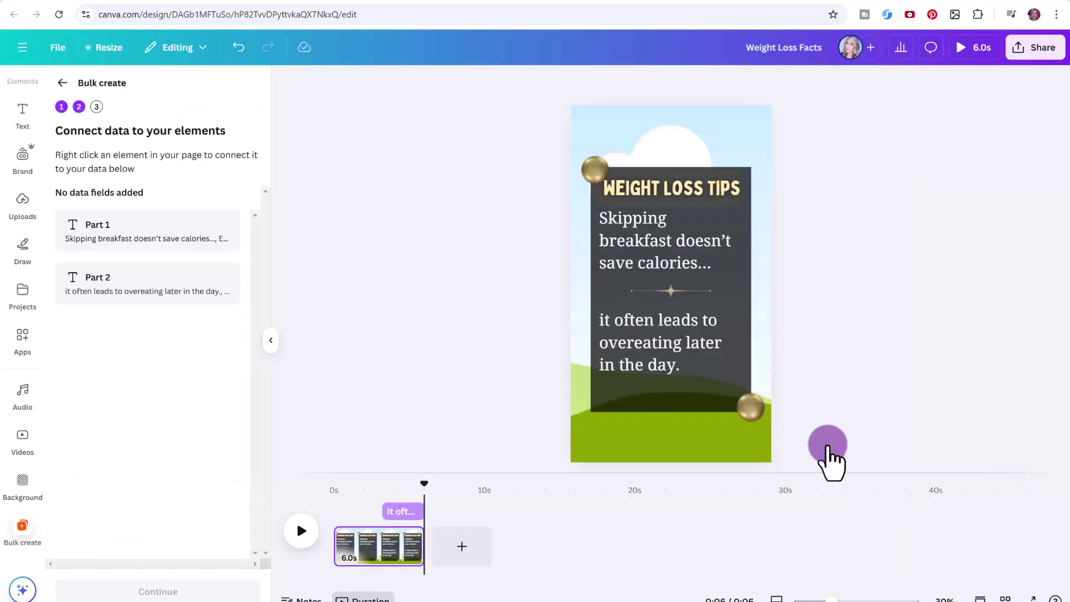
click(667, 240)
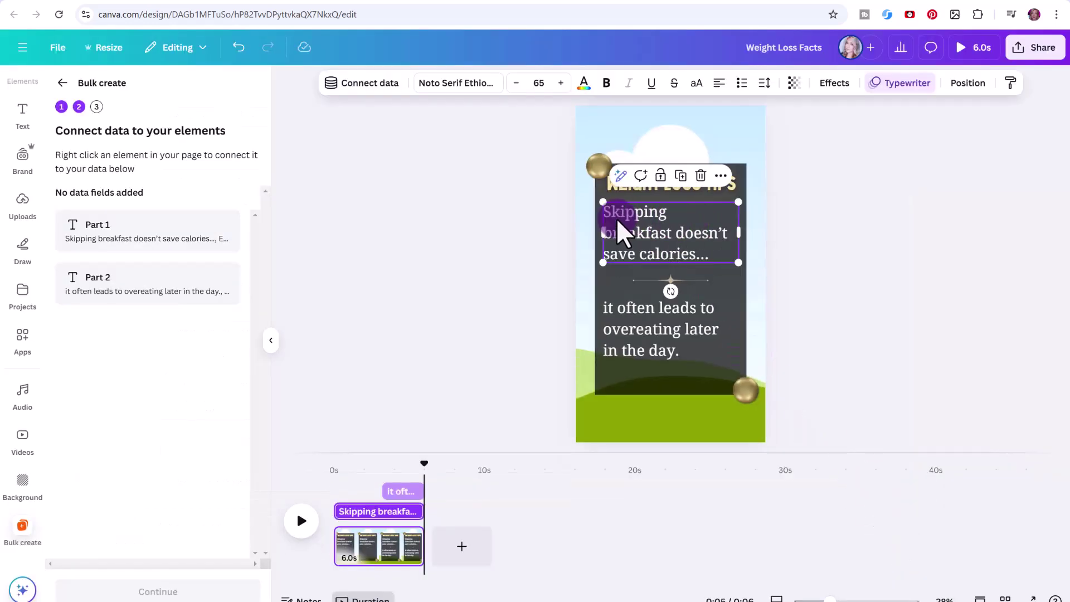
right_click(658, 236)
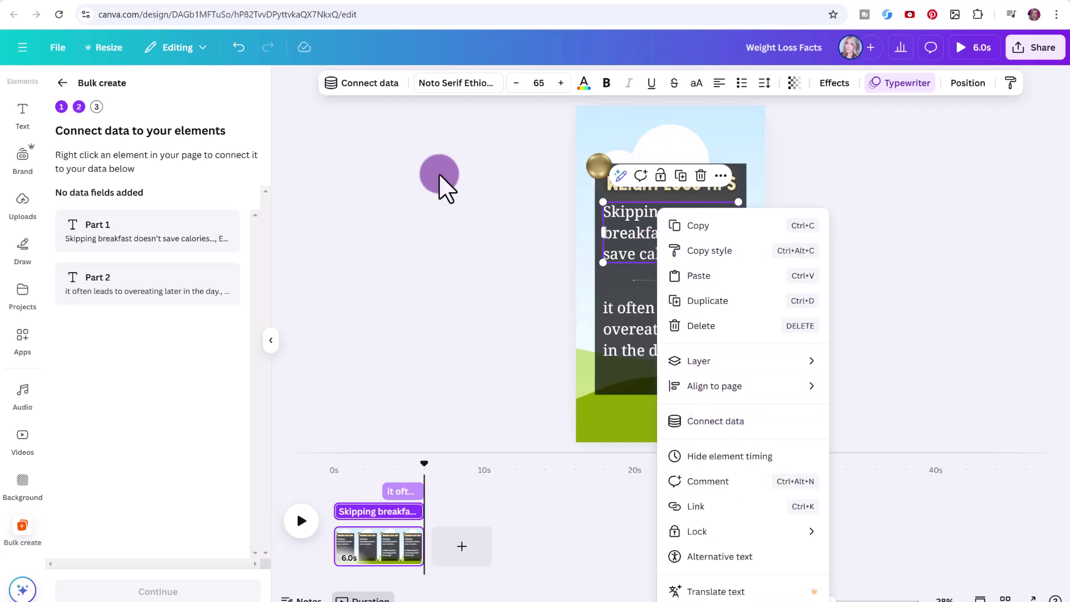
click(379, 96)
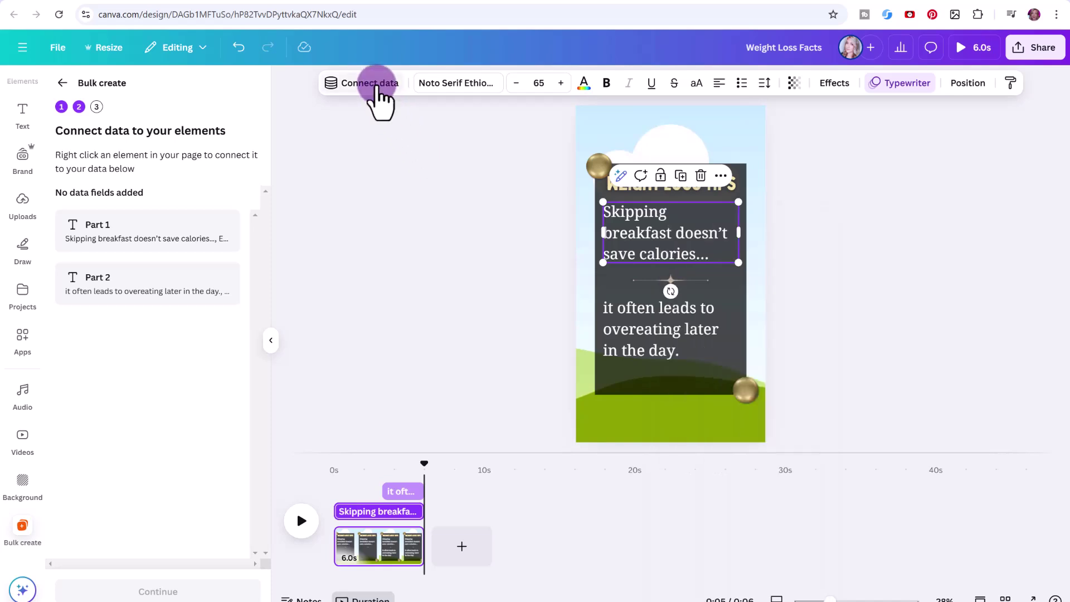
click(379, 96)
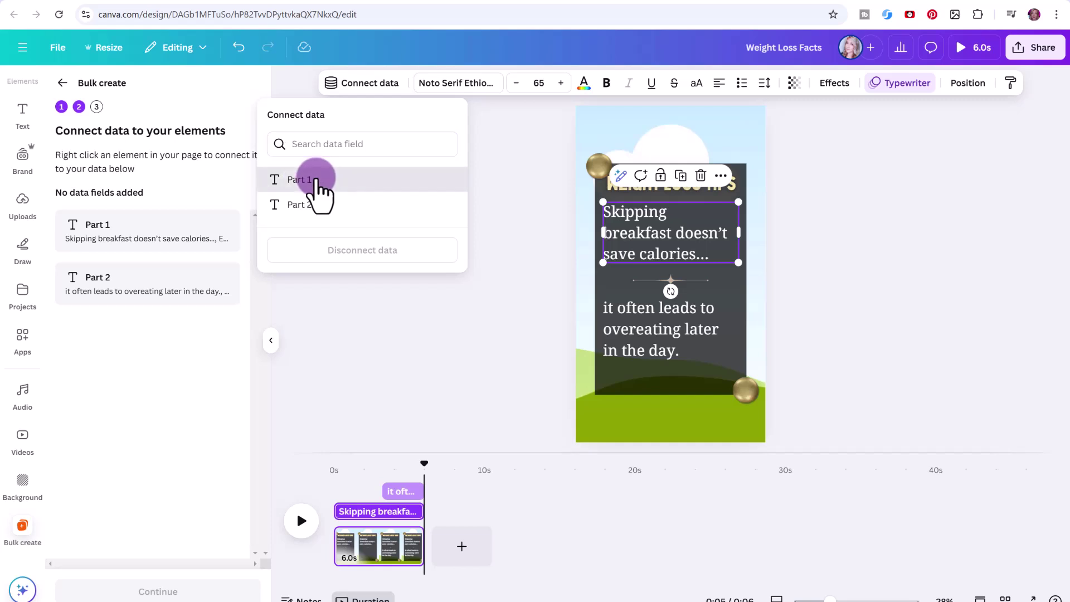
click(316, 180)
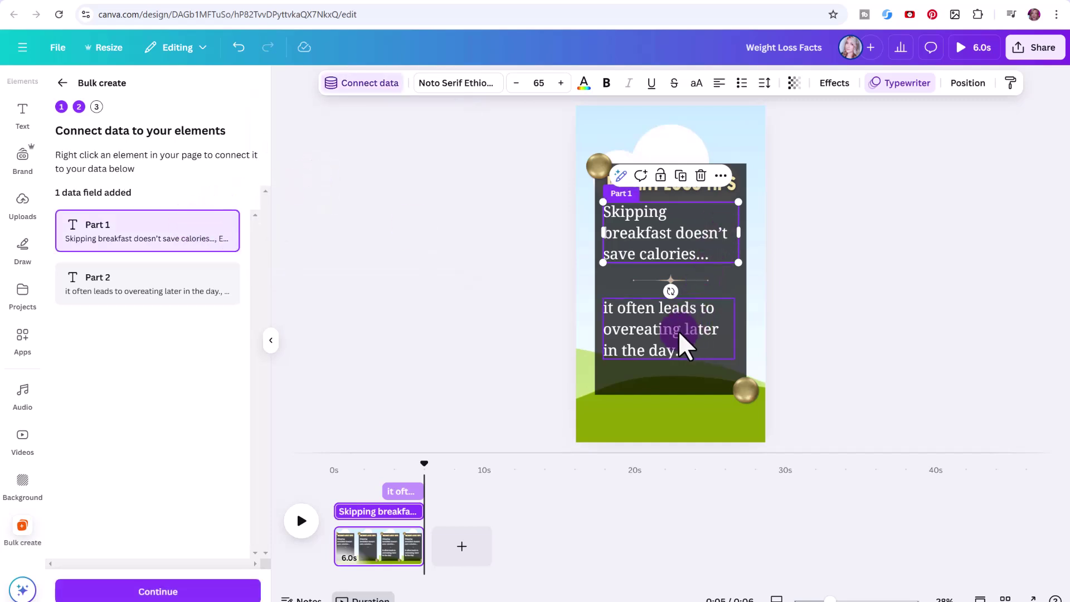
- Connect the 'it often leads' ending text to Part 2 and continue to Apply data
click(663, 342)
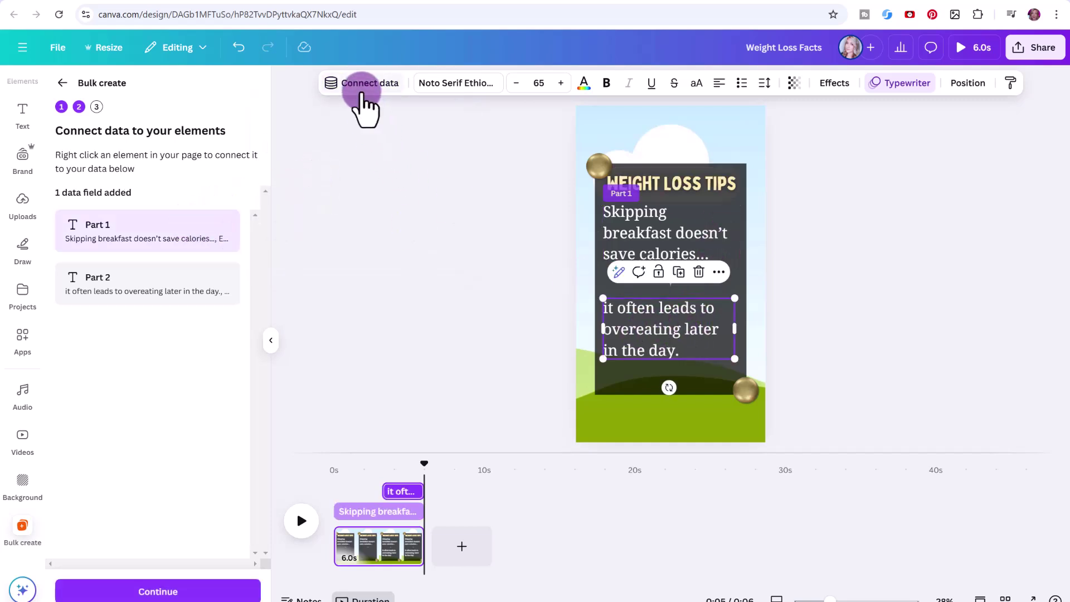
click(362, 84)
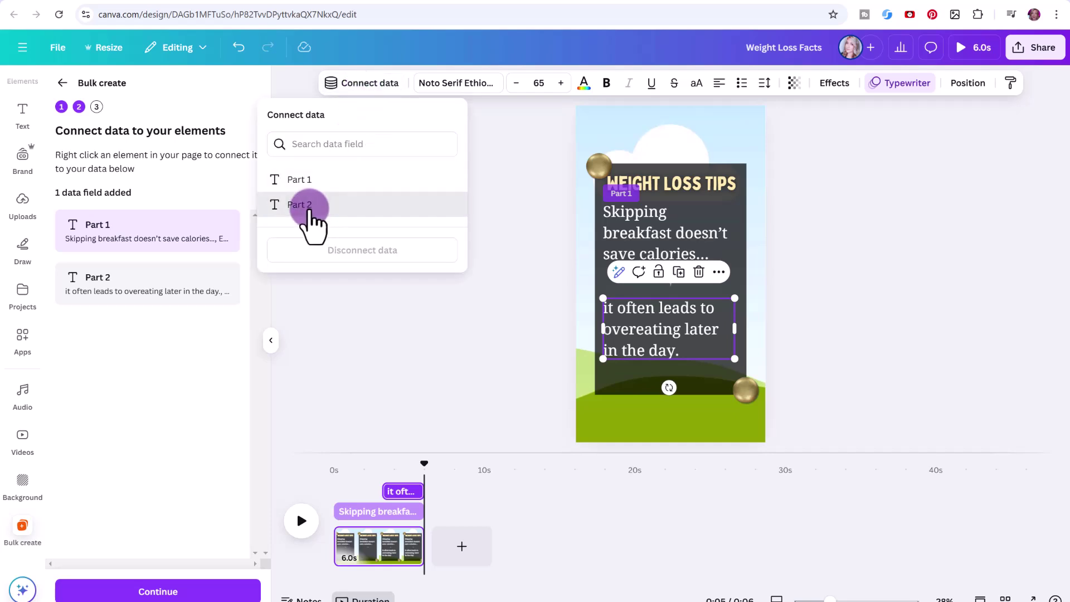
click(306, 209)
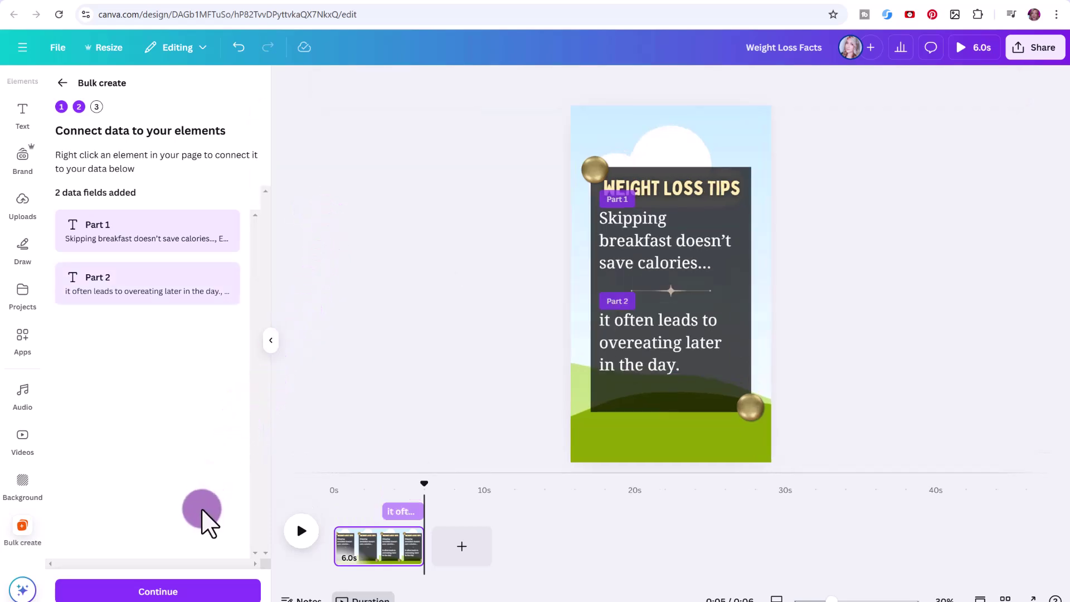
click(163, 590)
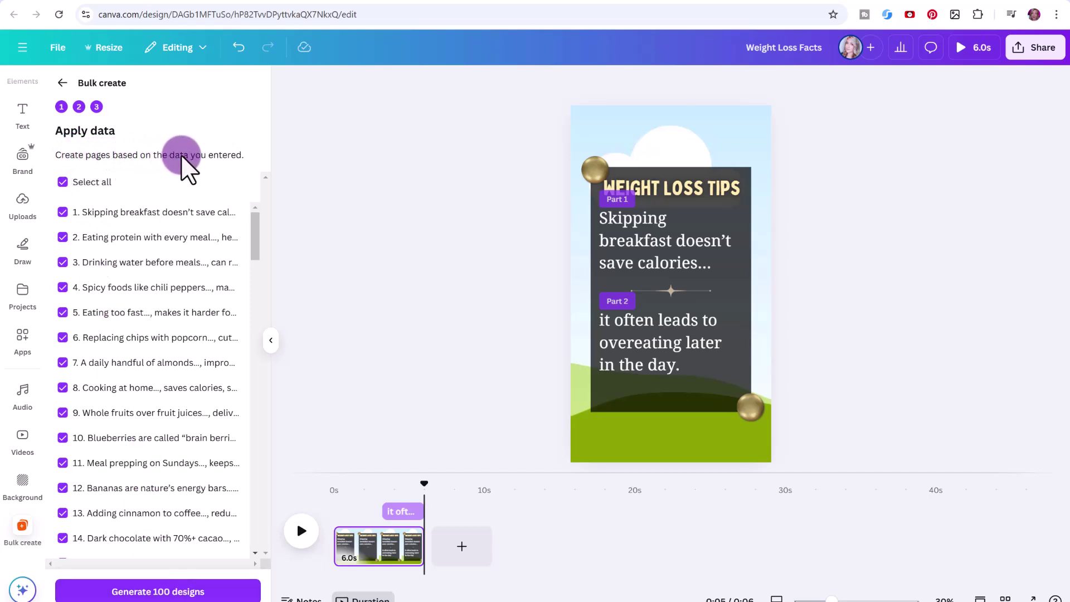
- Try selecting tip rows 1–2, restore Select all, and generate all 100 designs
click(62, 181)
click(62, 212)
click(62, 237)
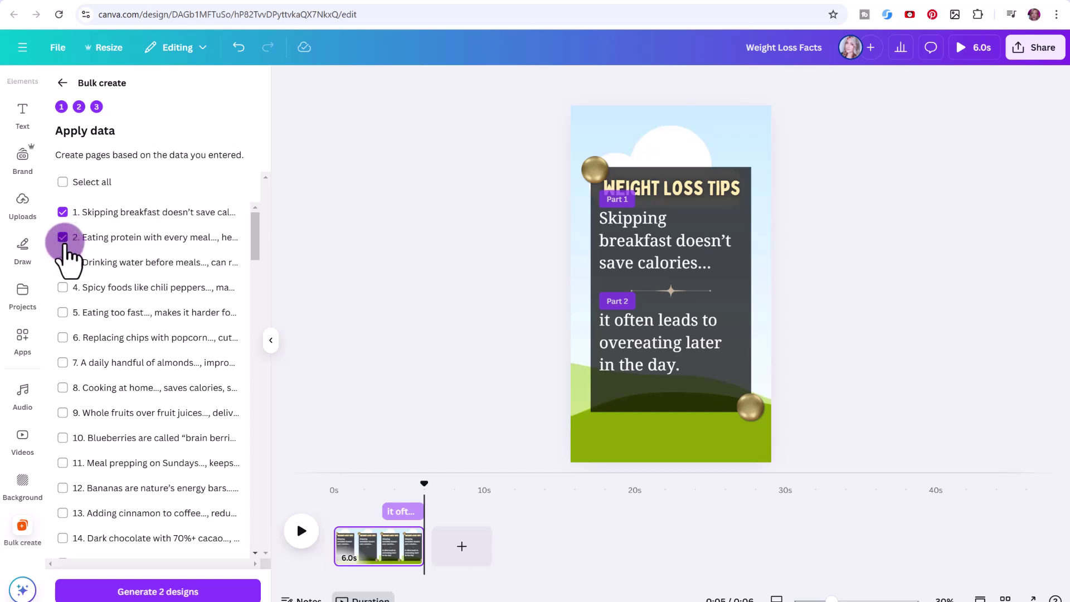
click(62, 237)
click(62, 212)
click(62, 181)
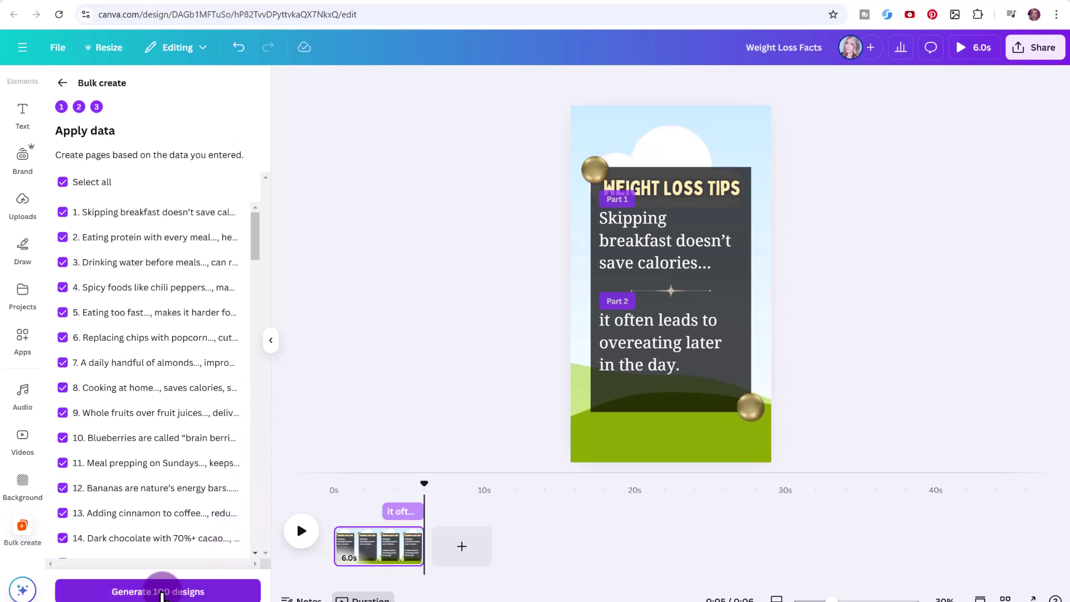
click(183, 592)
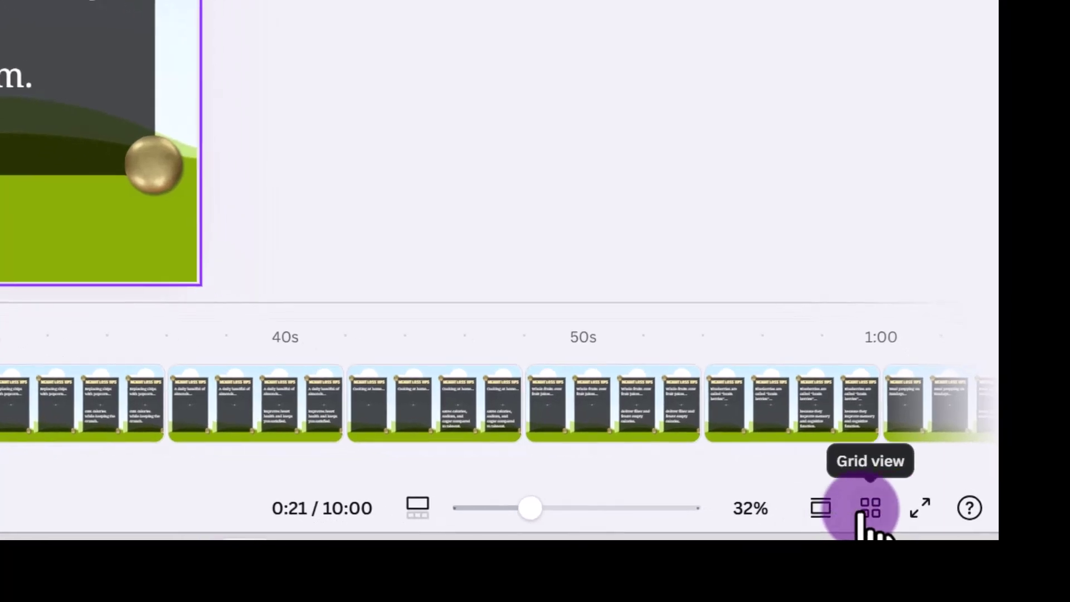
- Switch to Grid view and scroll through the 100 generated tip page thumbnails
click(863, 512)
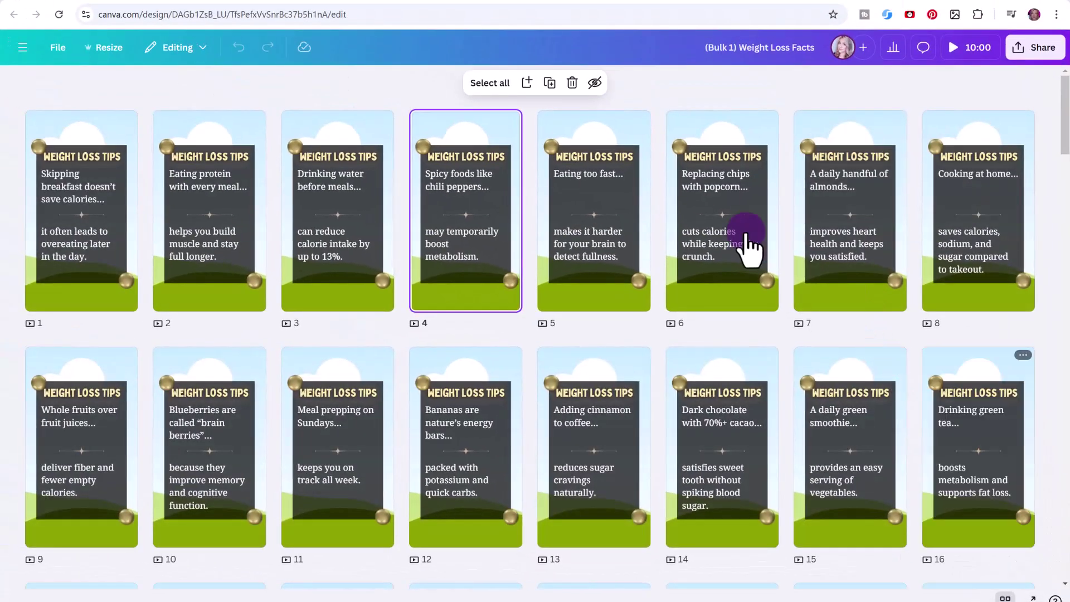
scroll(953, 254, down, 2)
scroll(953, 253, down, 20)
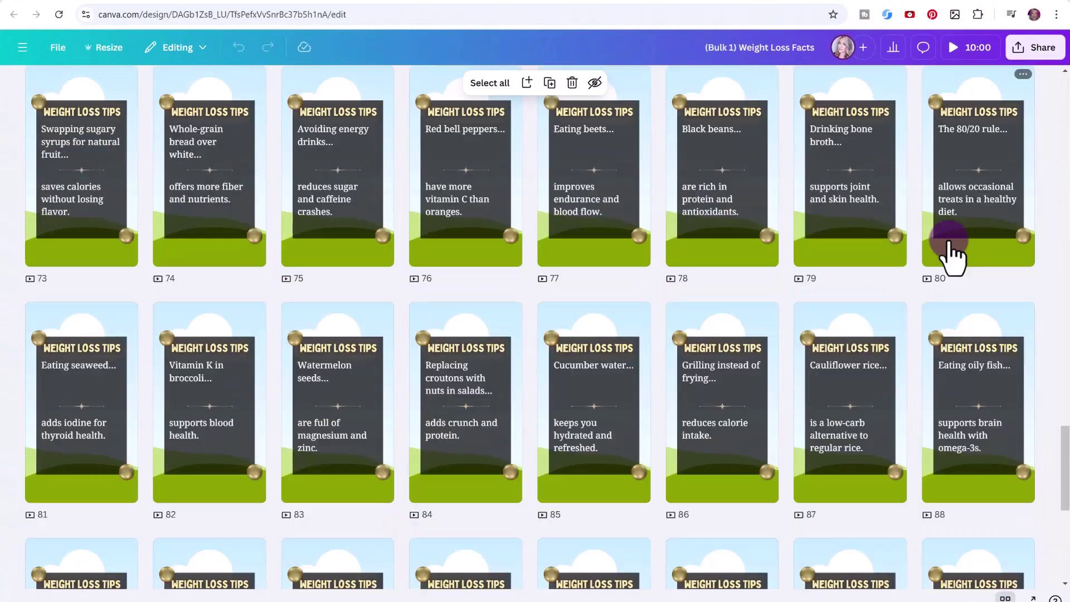
scroll(951, 253, down, 5)
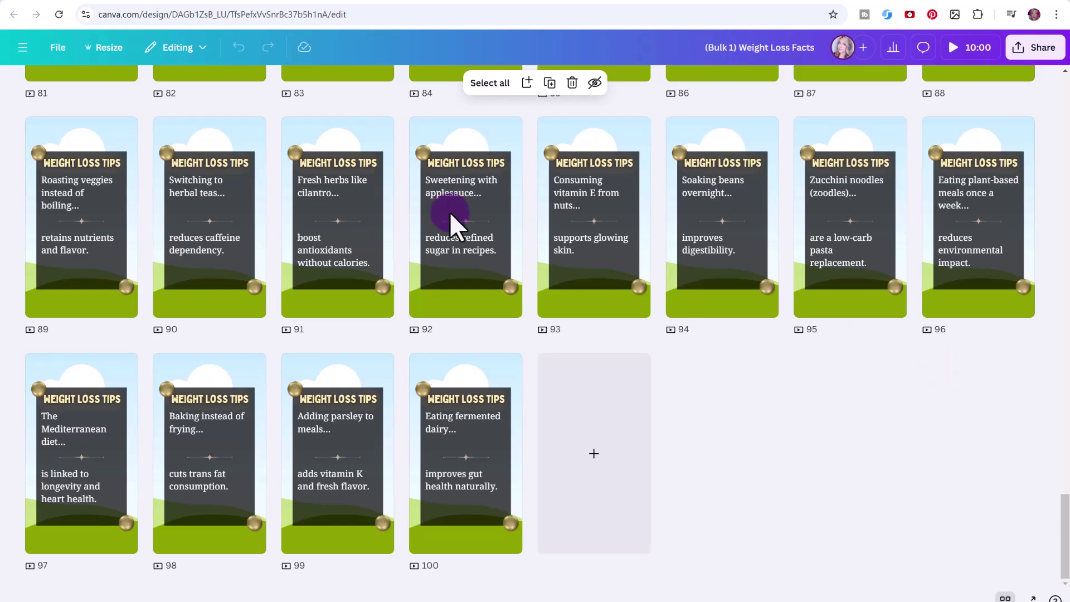
scroll(368, 185, up, 20)
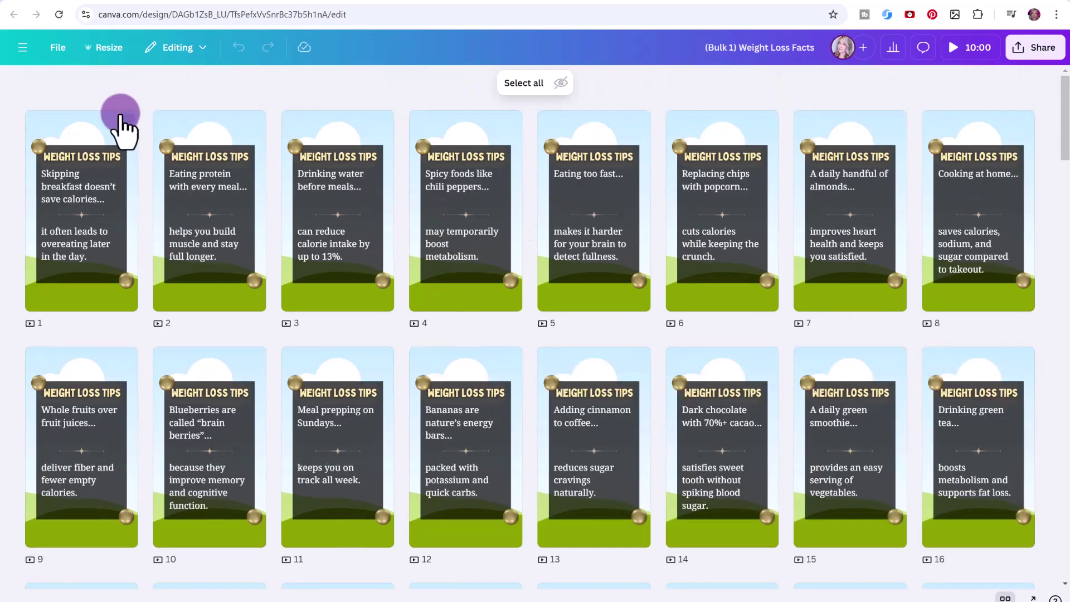
- Set a breakfast photo from Elements > Photos as page 1's background
double_click(109, 134)
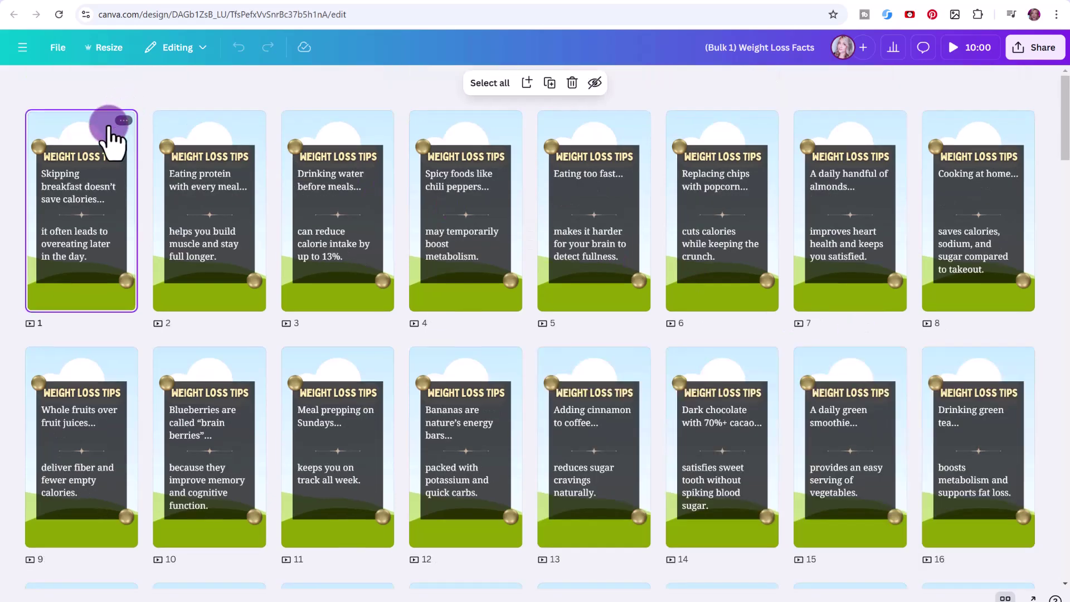
click(21, 144)
click(174, 103)
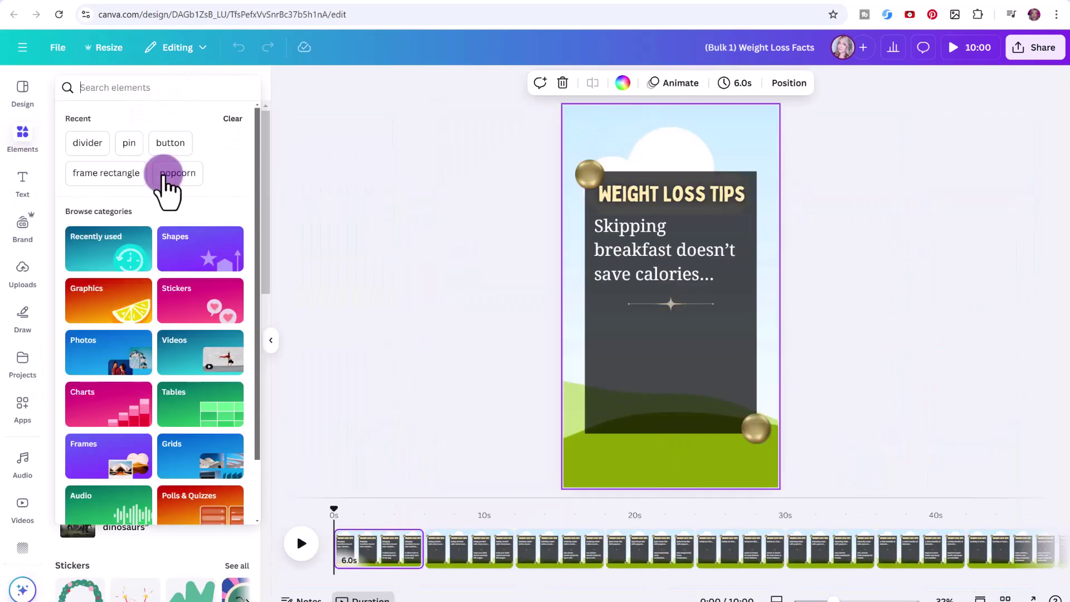
click(110, 363)
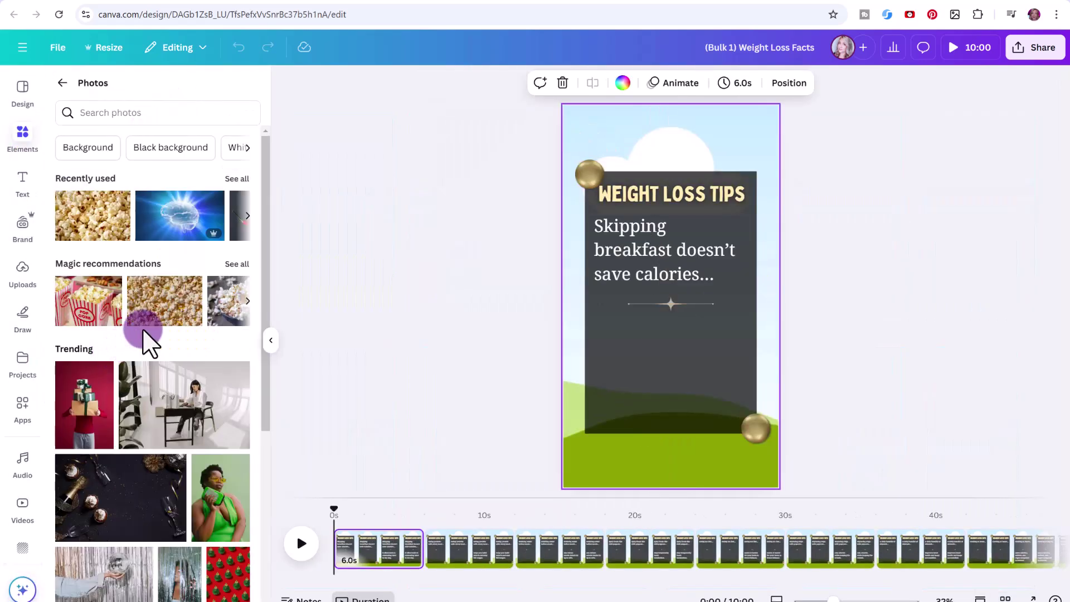
click(178, 108)
text(brea)
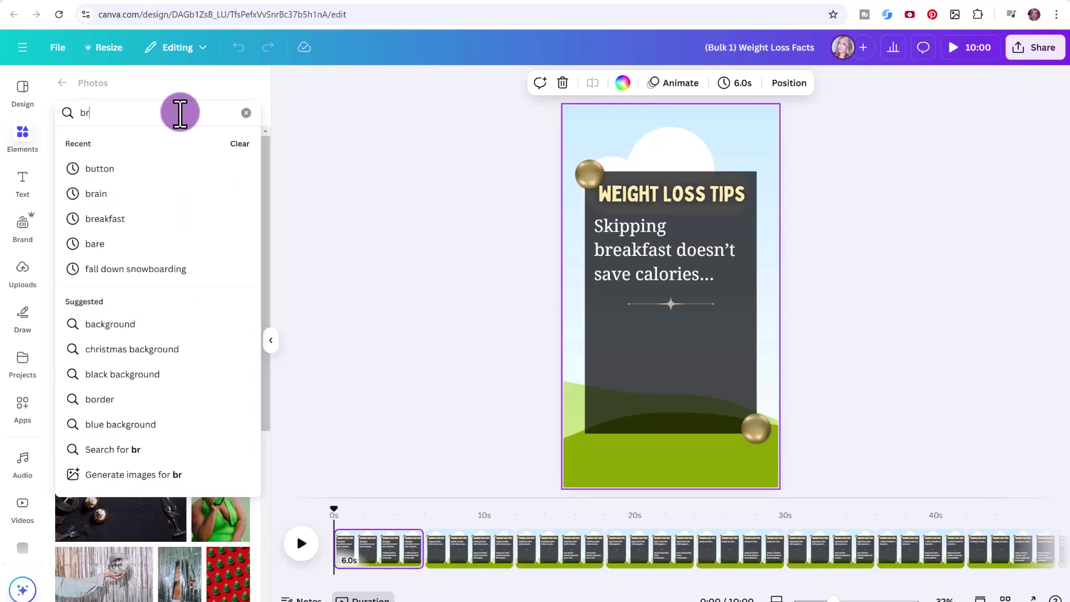
click(134, 170)
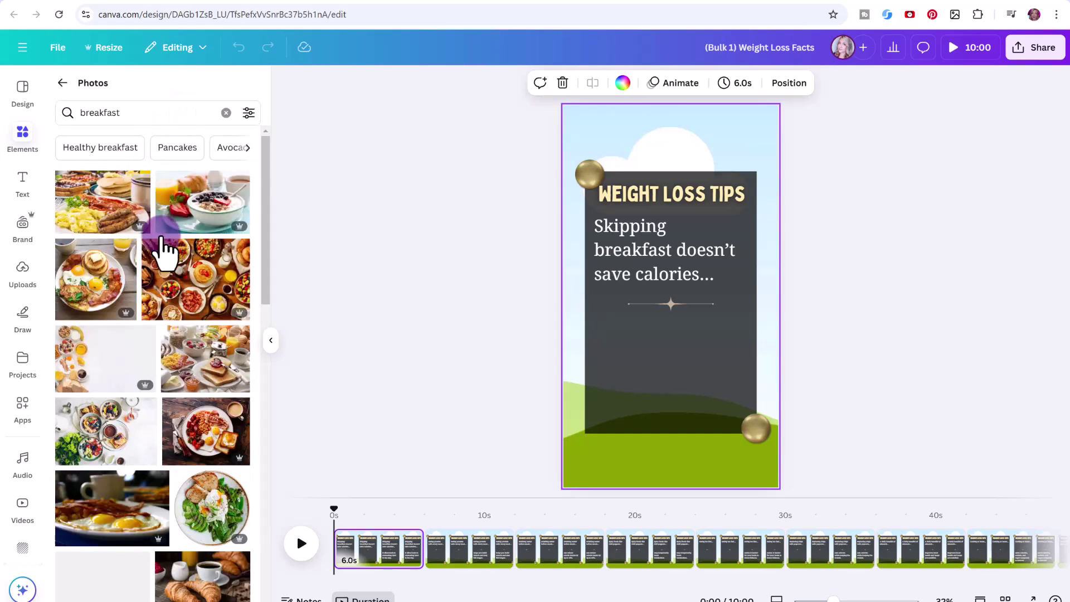
drag(208, 371, 593, 493)
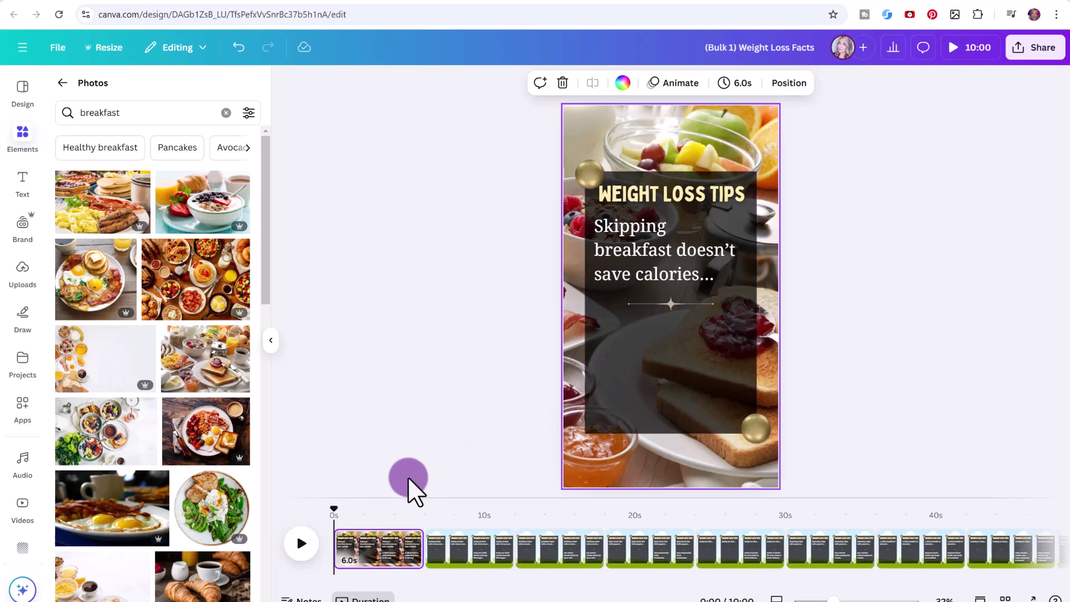
- Search photos for 'protein' and set one as page 2's background
click(470, 549)
drag(158, 114, 43, 124)
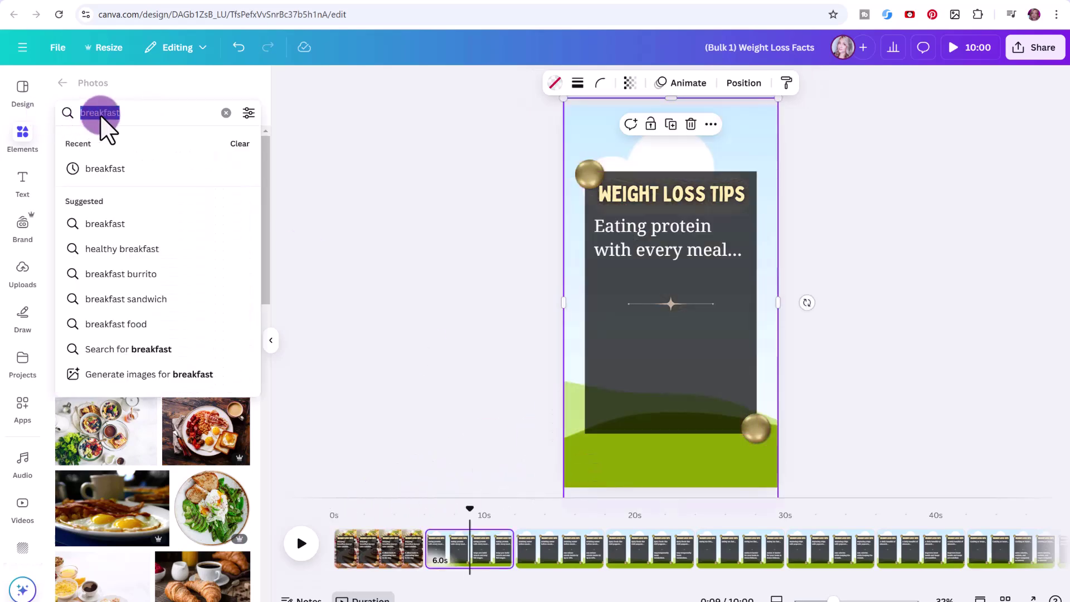
text(protein)
key(Return)
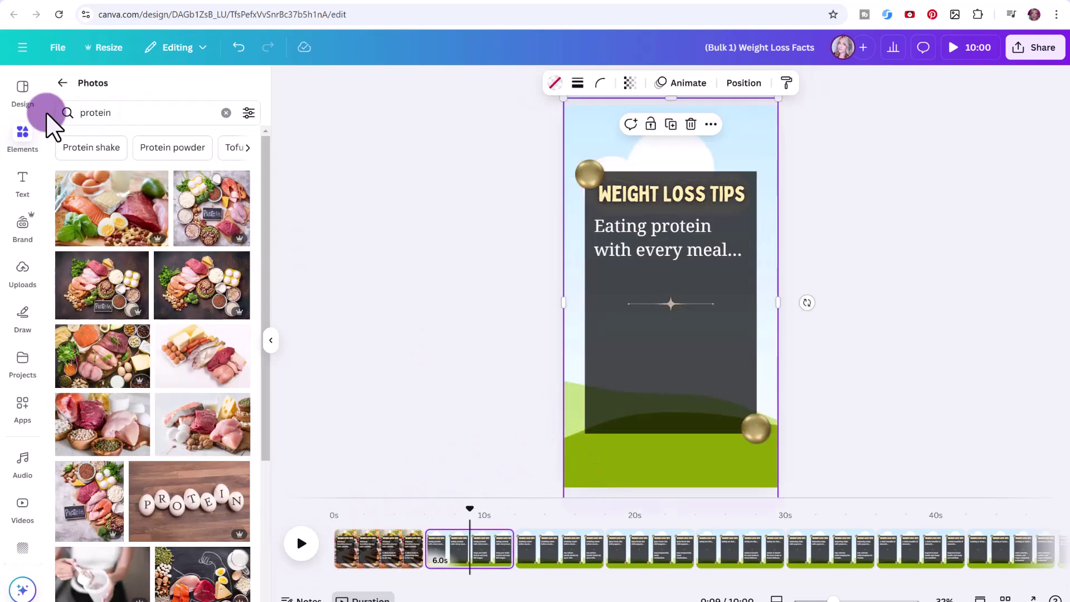
drag(65, 175, 530, 515)
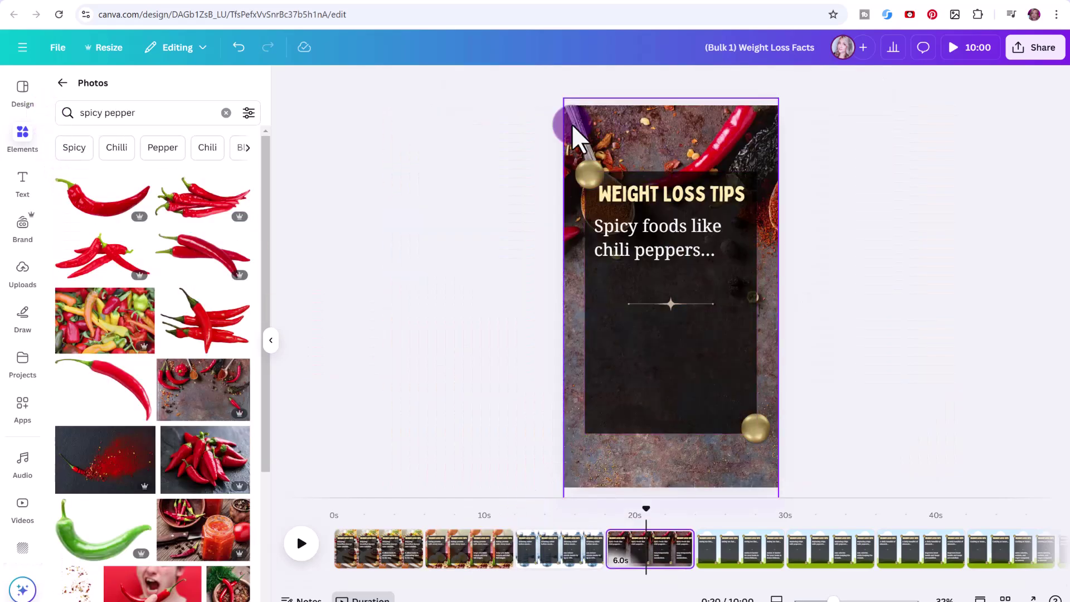
- Crop the chili pepper background so the peppers are framed
click(662, 454)
click(671, 467)
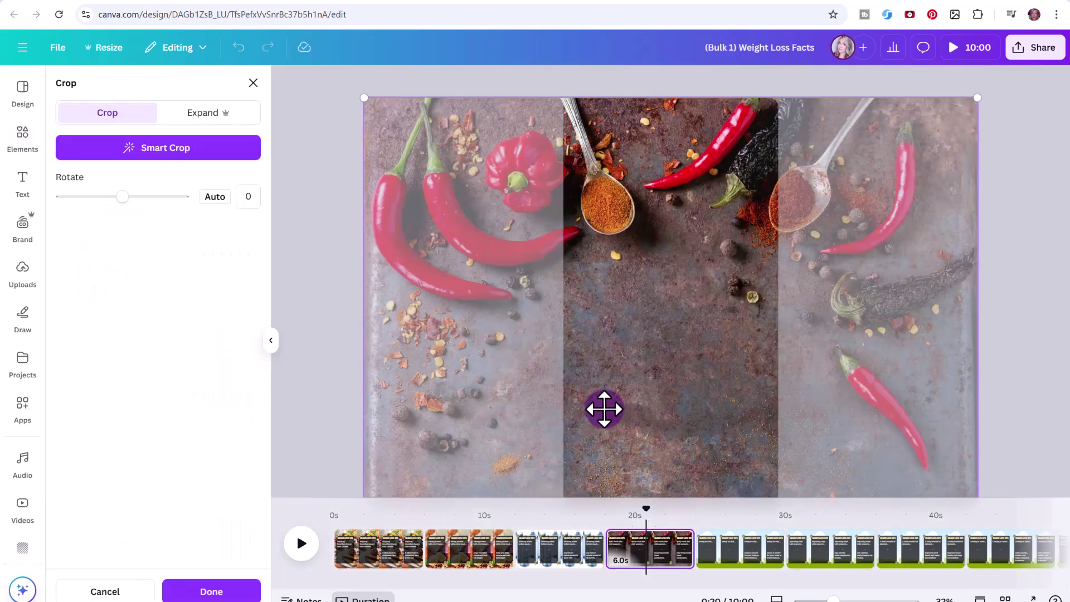
drag(602, 403, 690, 393)
click(608, 507)
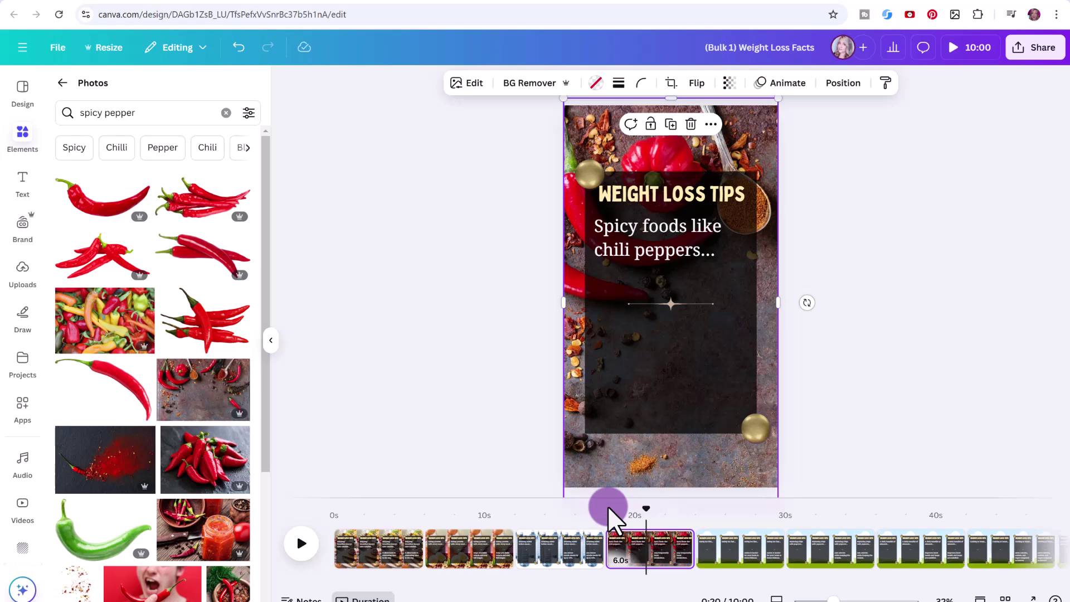
- Go past the popcorn tip to the almonds tip page and select its background
click(834, 507)
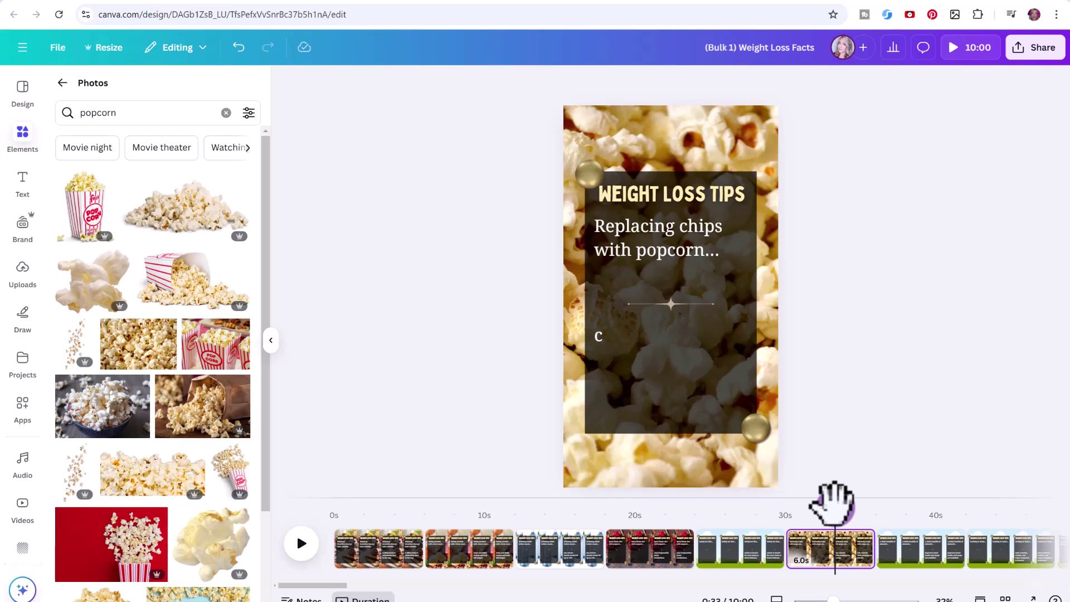
drag(835, 507, 901, 507)
click(596, 181)
click(592, 116)
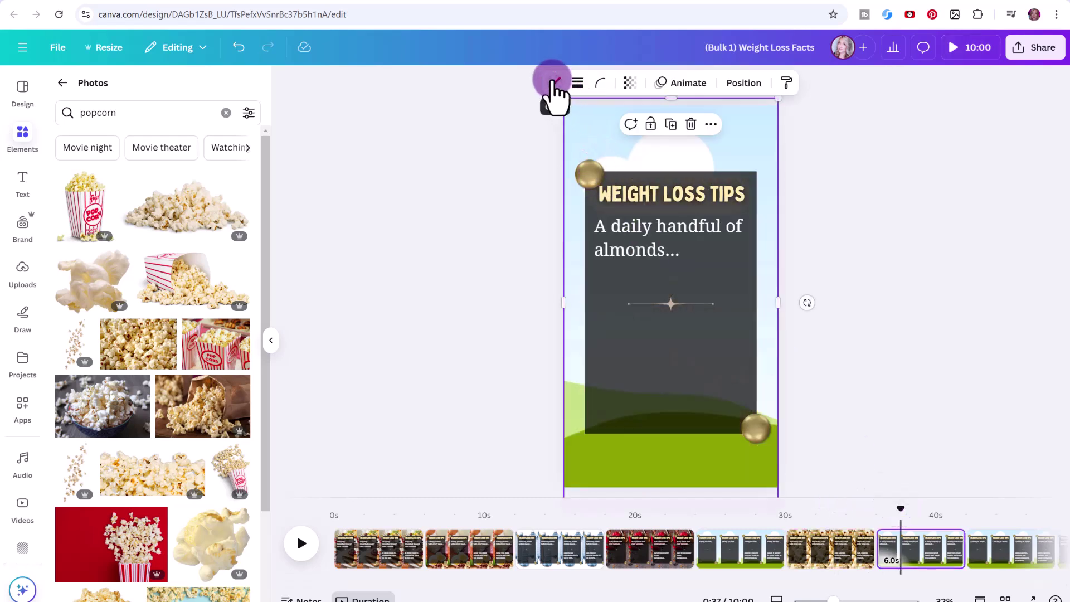
- Try tan and magenta, then give the almonds page a dark purple #5D465D background
click(542, 83)
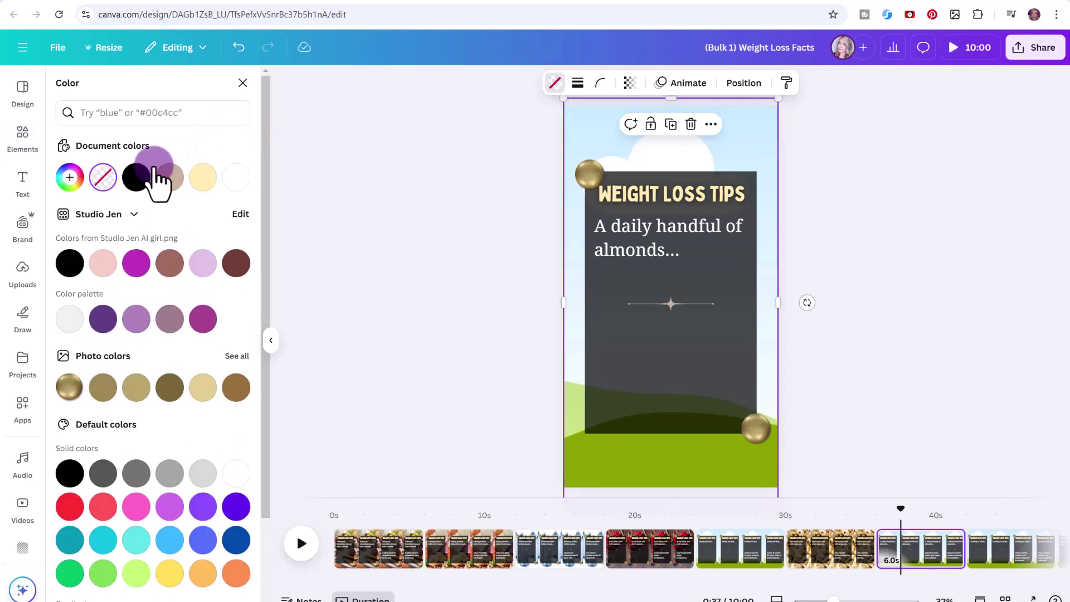
click(168, 179)
click(138, 264)
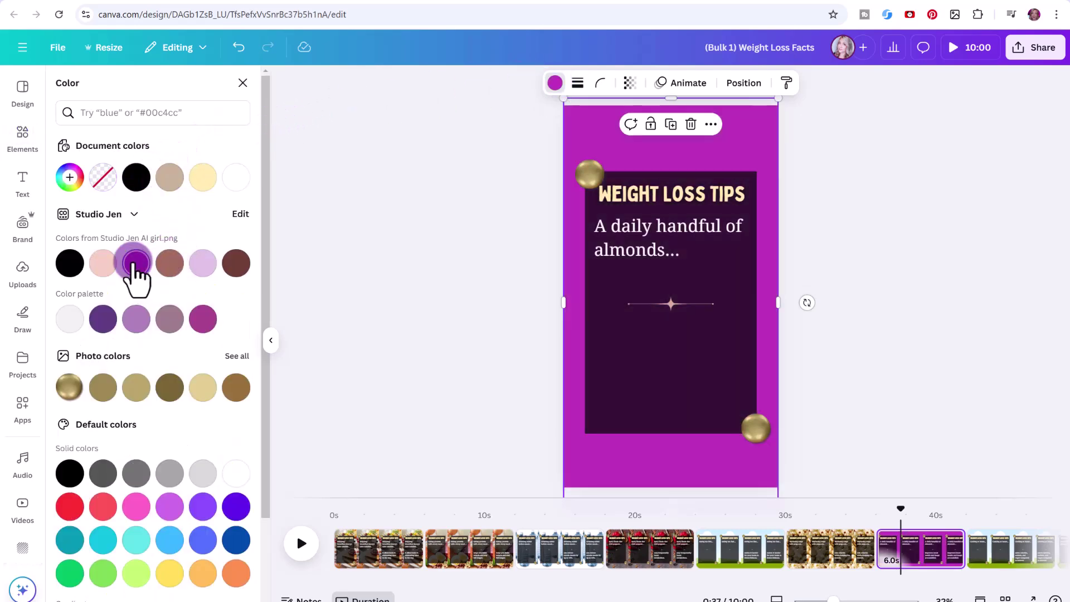
click(71, 180)
drag(131, 247, 164, 284)
click(904, 189)
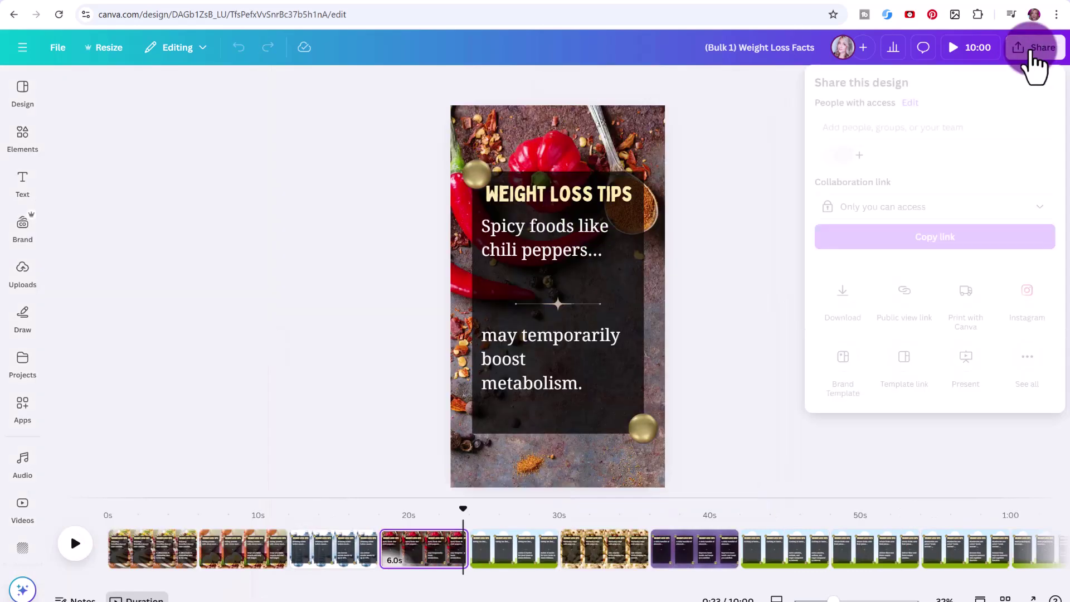
- Set the download to MP4 Video, all 100 pages, as separate files
click(839, 309)
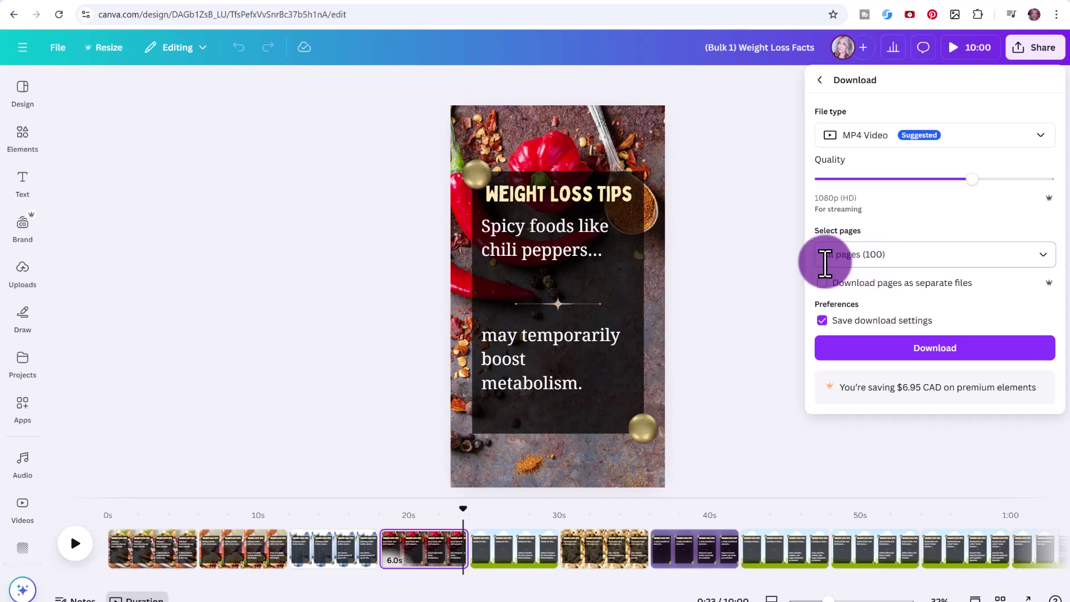
click(1042, 257)
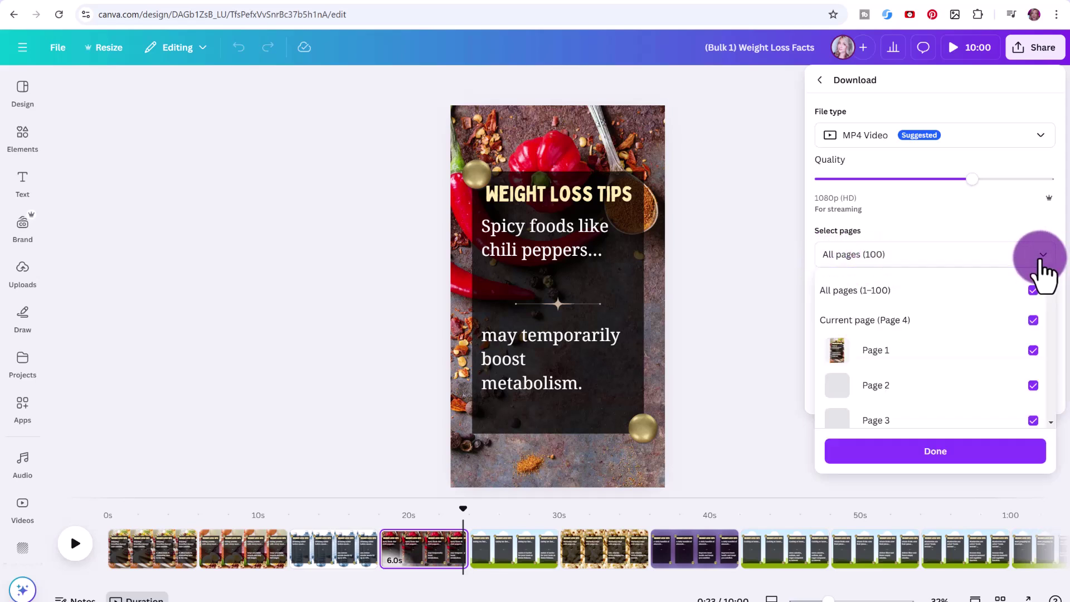
click(1043, 255)
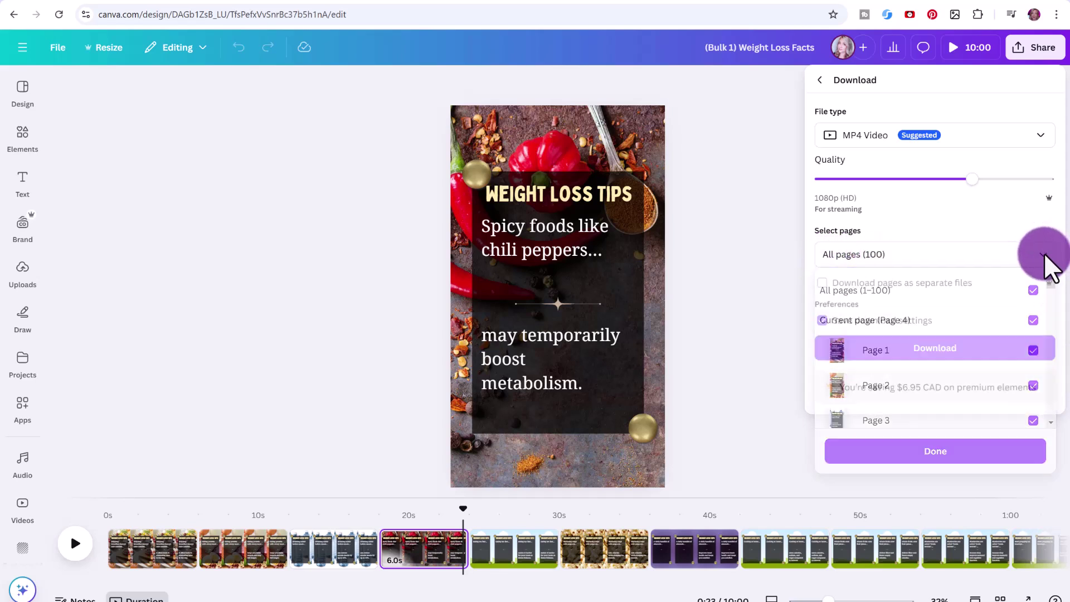
click(822, 283)
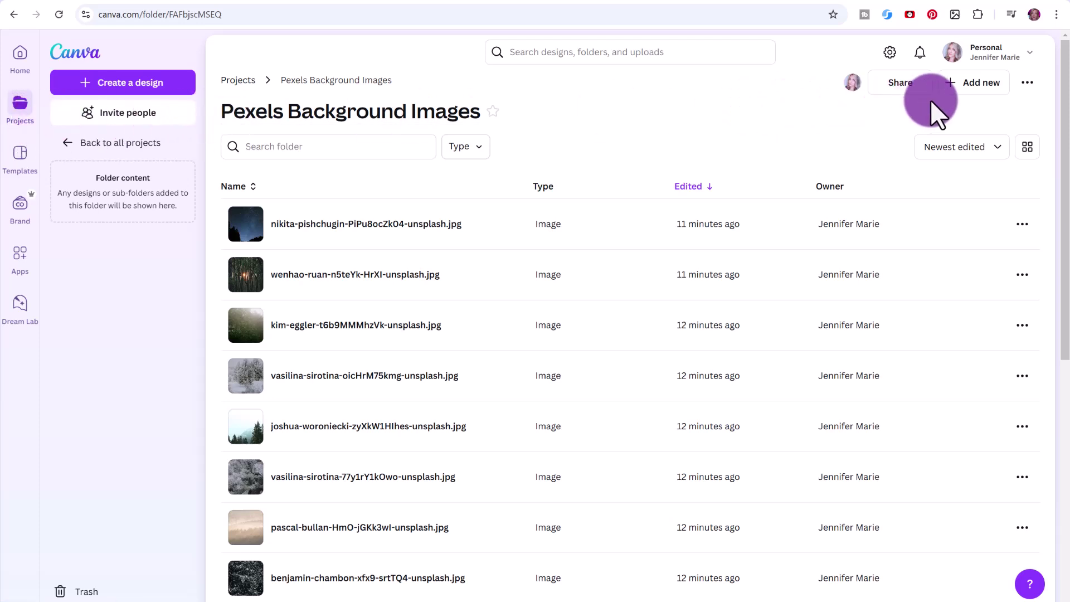
- Look over the Pexels Background Images folder, then switch to the Unsplash Wallpapers tab
click(972, 86)
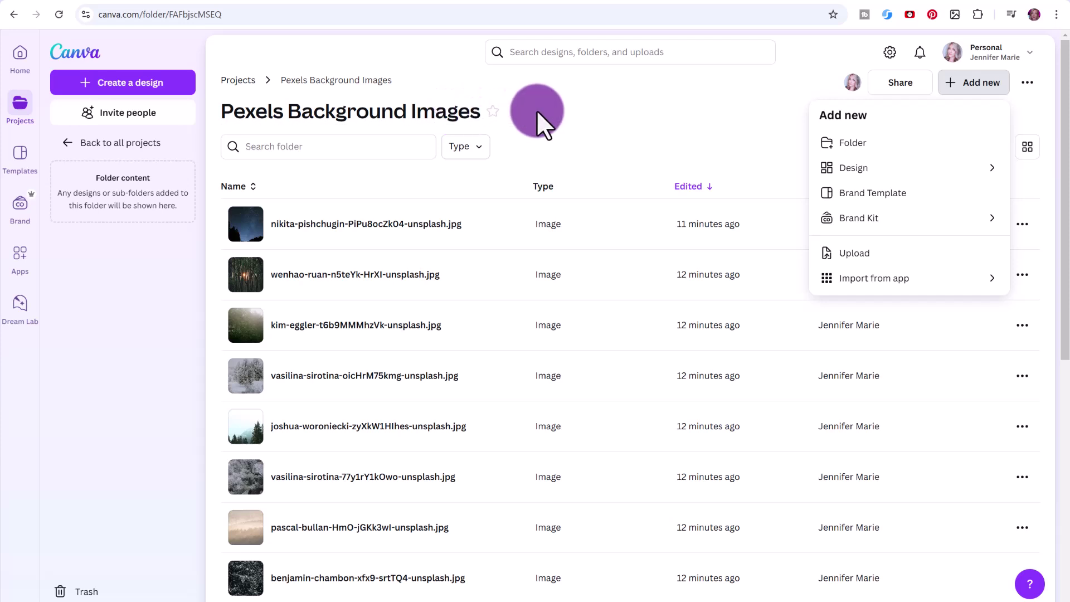
click(623, 110)
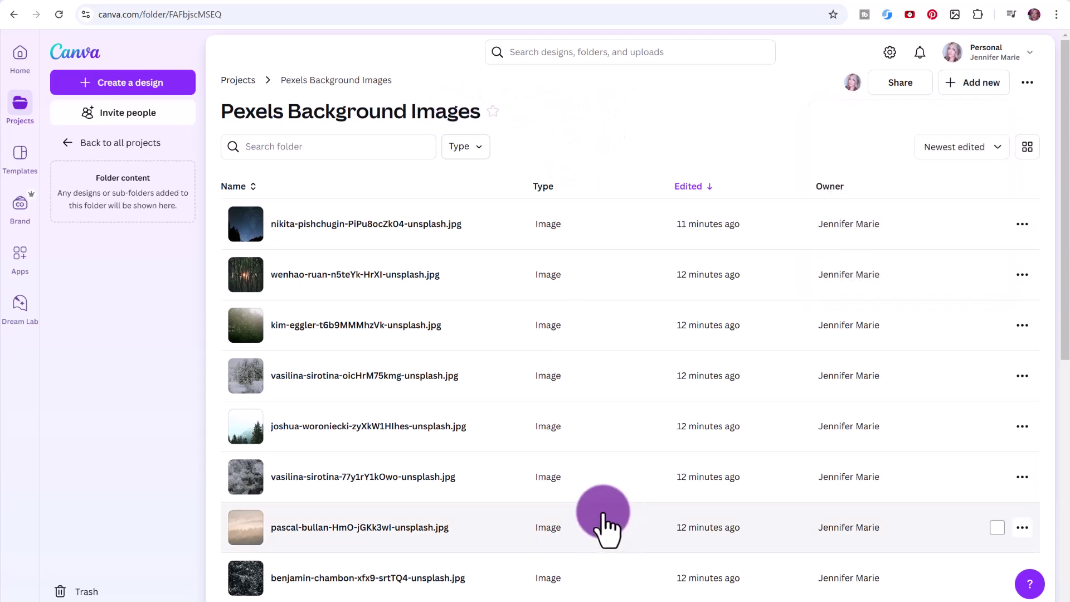
scroll(604, 527, down, 5)
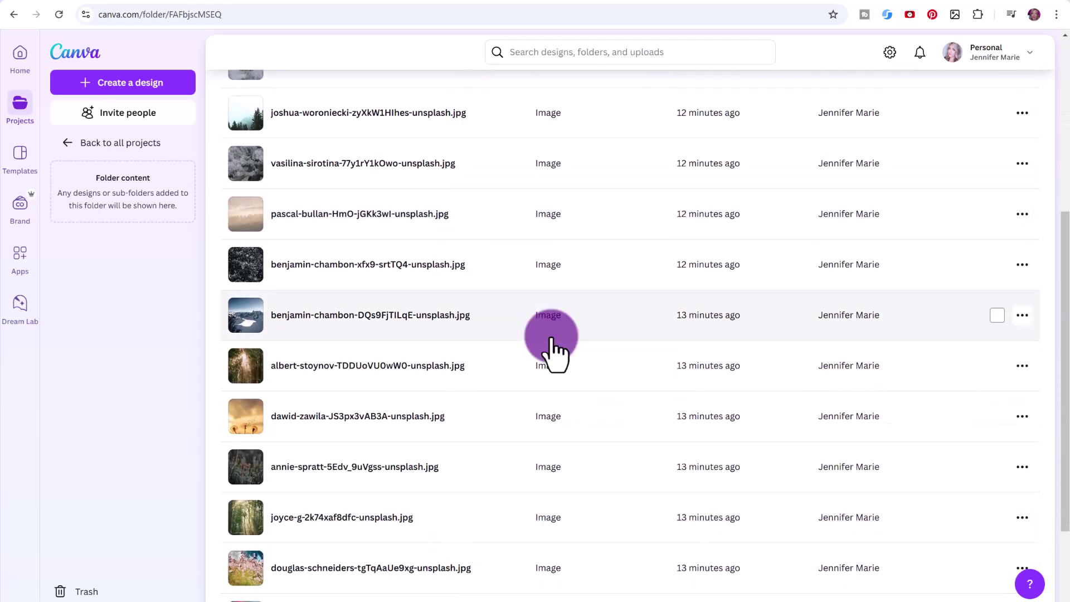
scroll(552, 424, up, 6)
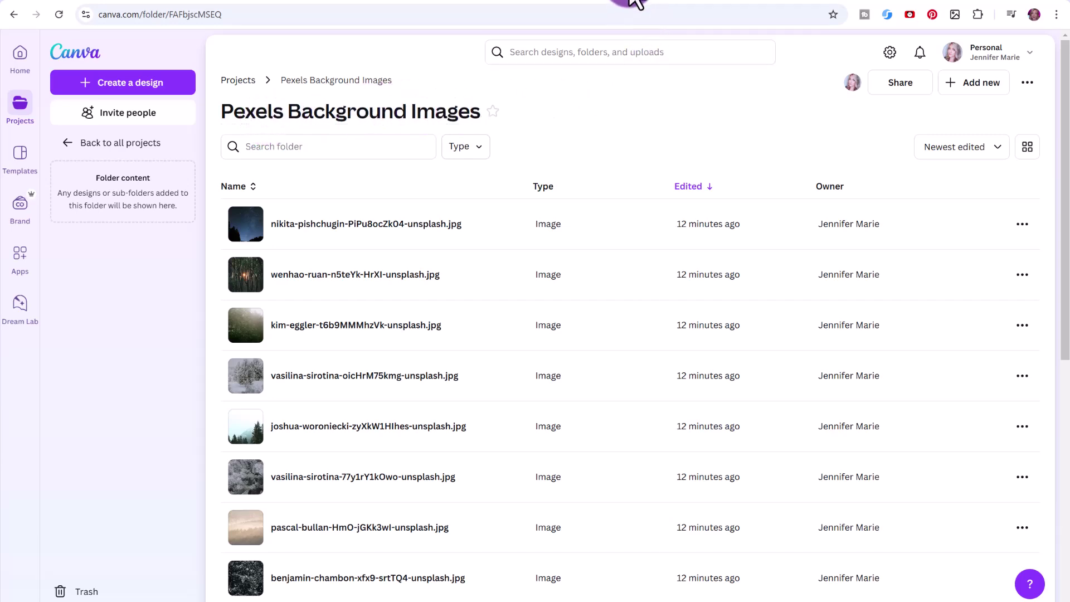
click(636, 3)
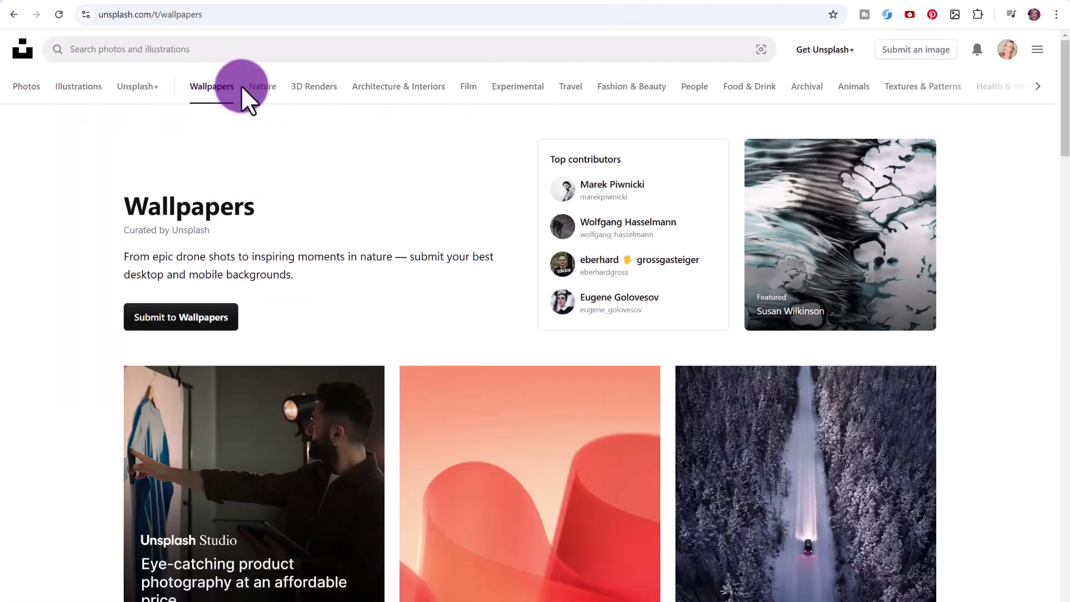
- Download the snowy forest road, pink wave and frosted treeline wallpapers
scroll(697, 295, down, 5)
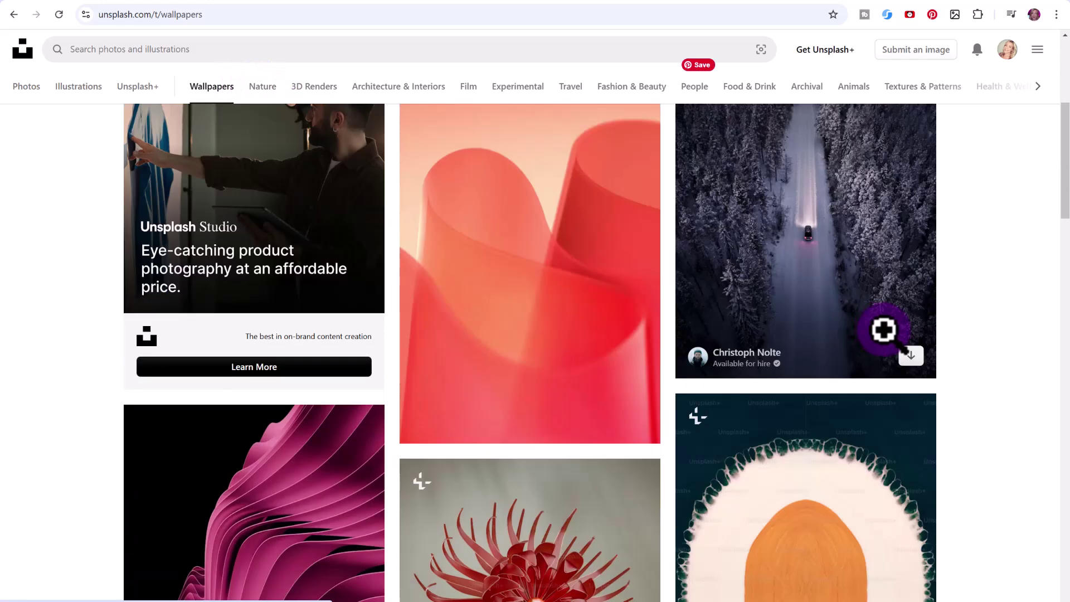
click(912, 420)
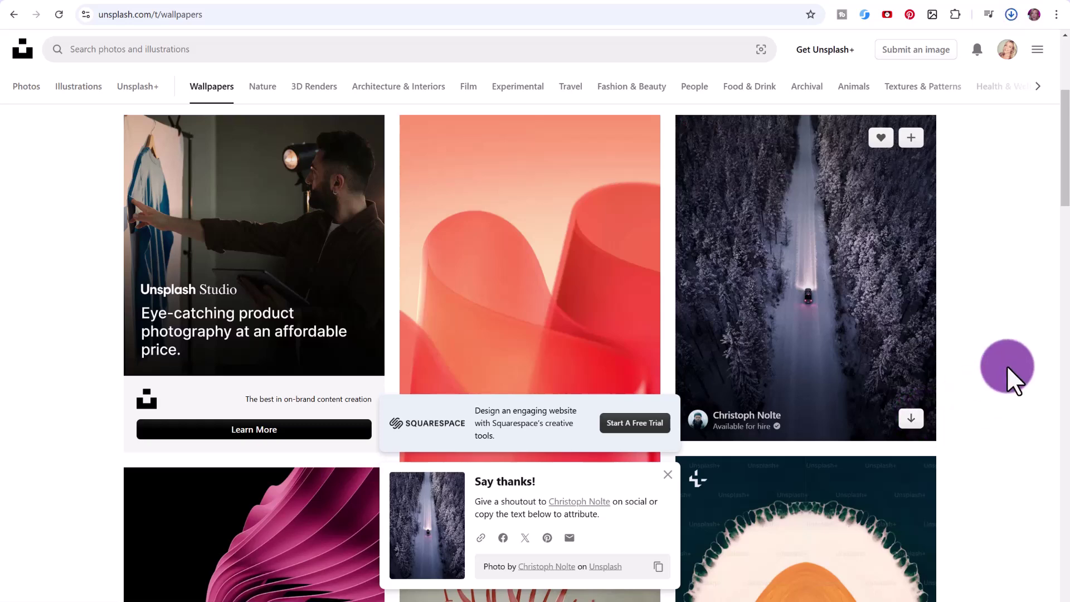
scroll(909, 320, down, 6)
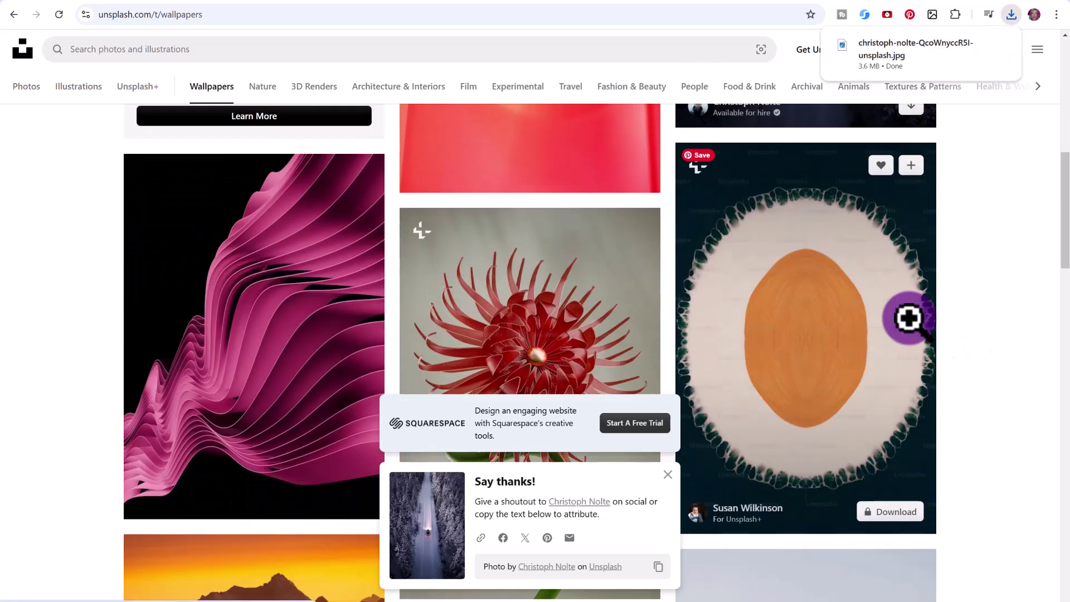
scroll(909, 319, down, 2)
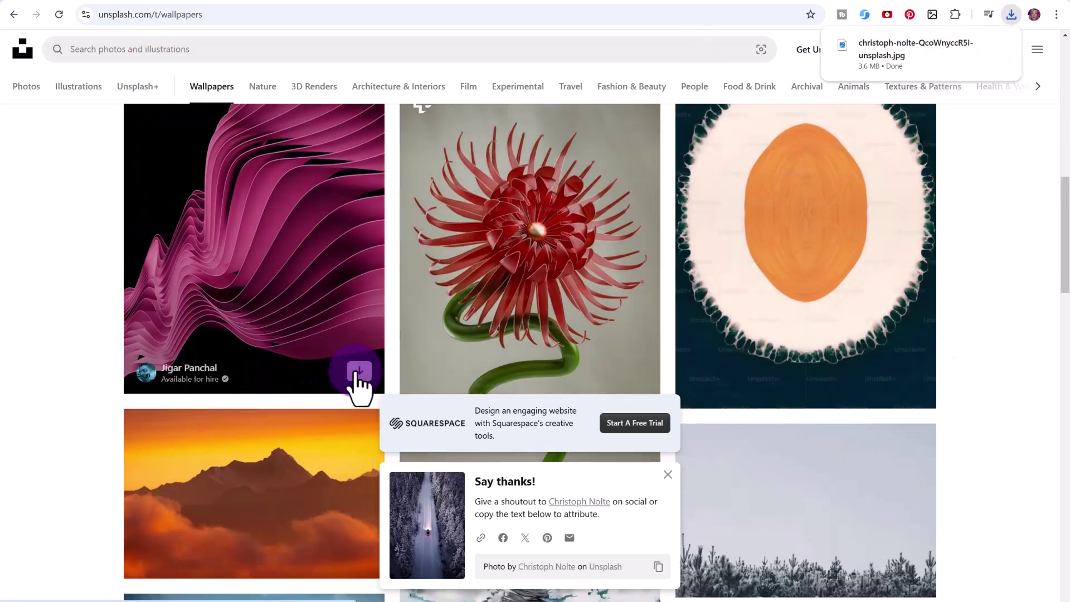
click(359, 372)
scroll(591, 334, down, 2)
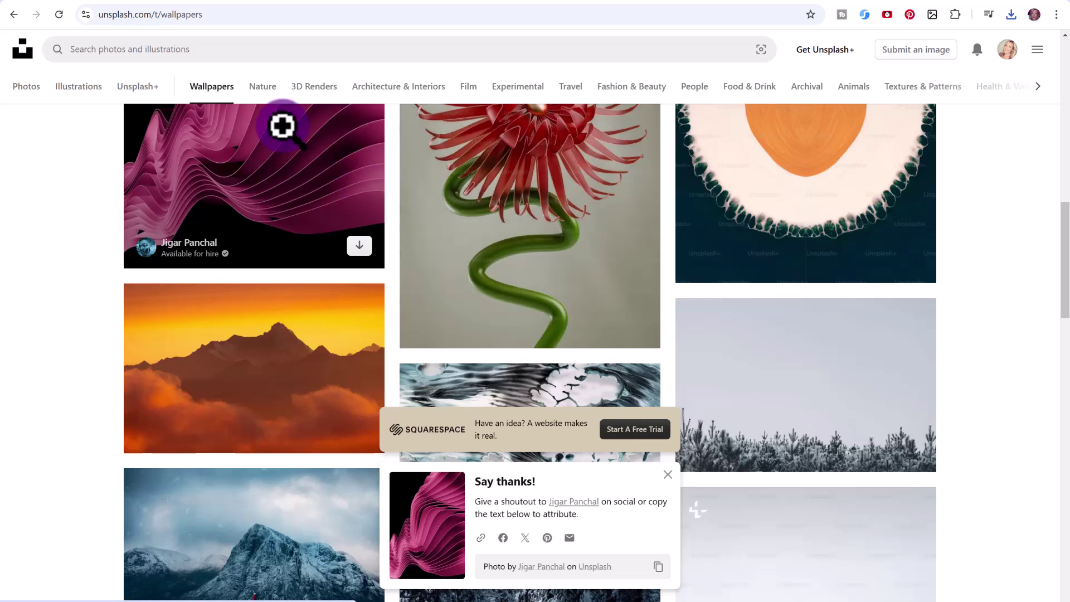
scroll(780, 262, down, 2)
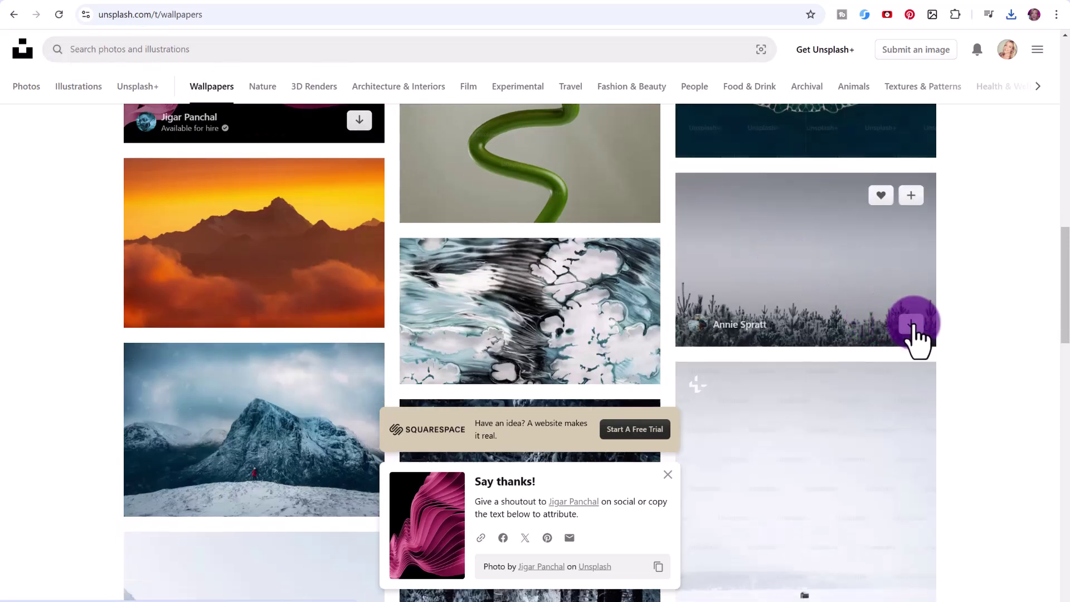
click(912, 325)
- Download the snowy forest path and snowy mountain valley wallpapers
scroll(913, 323, down, 5)
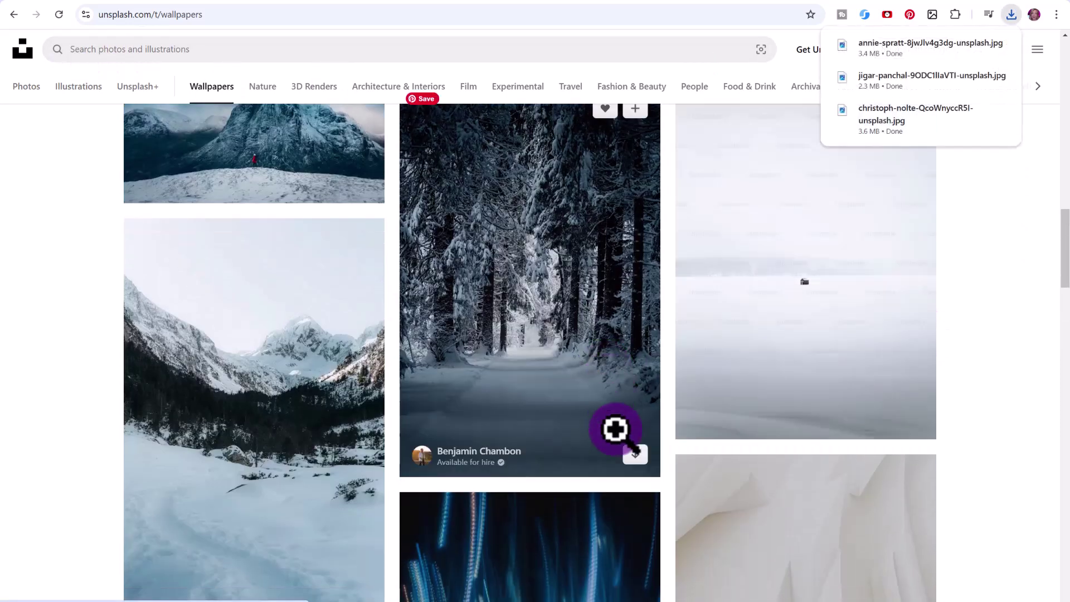
click(636, 454)
scroll(309, 358, down, 3)
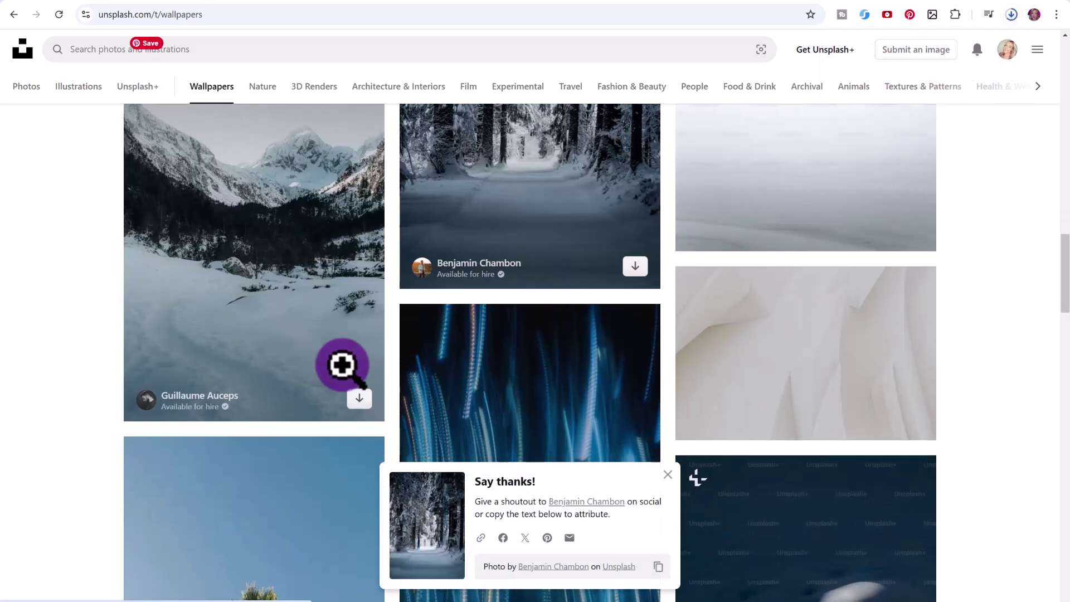
click(361, 399)
scroll(558, 363, down, 8)
scroll(669, 268, up, 2)
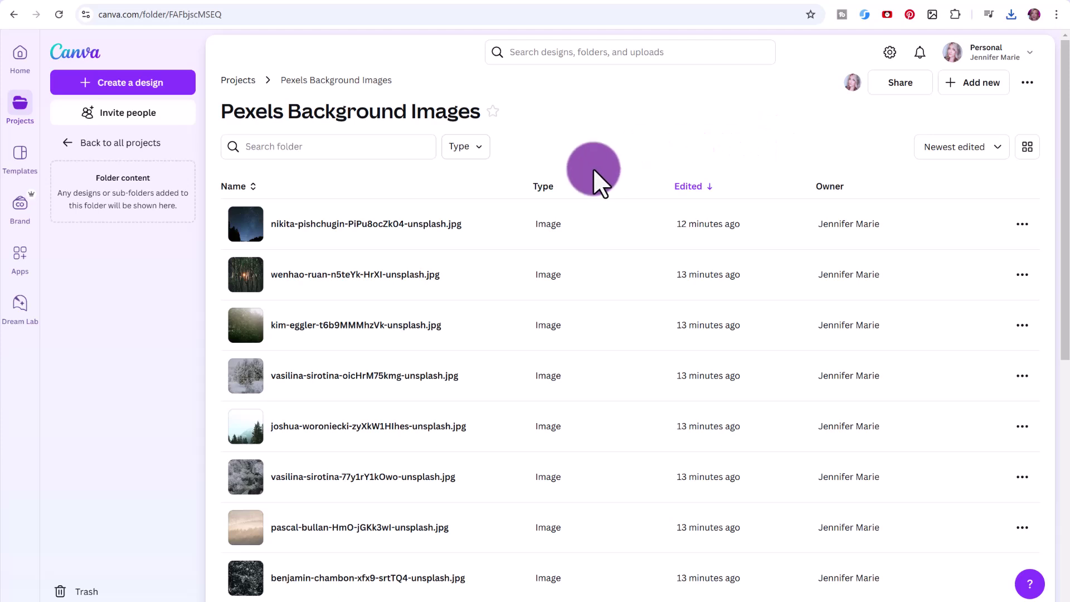
- Right-click an item in the Pexels Background Images folder
right_click(467, 177)
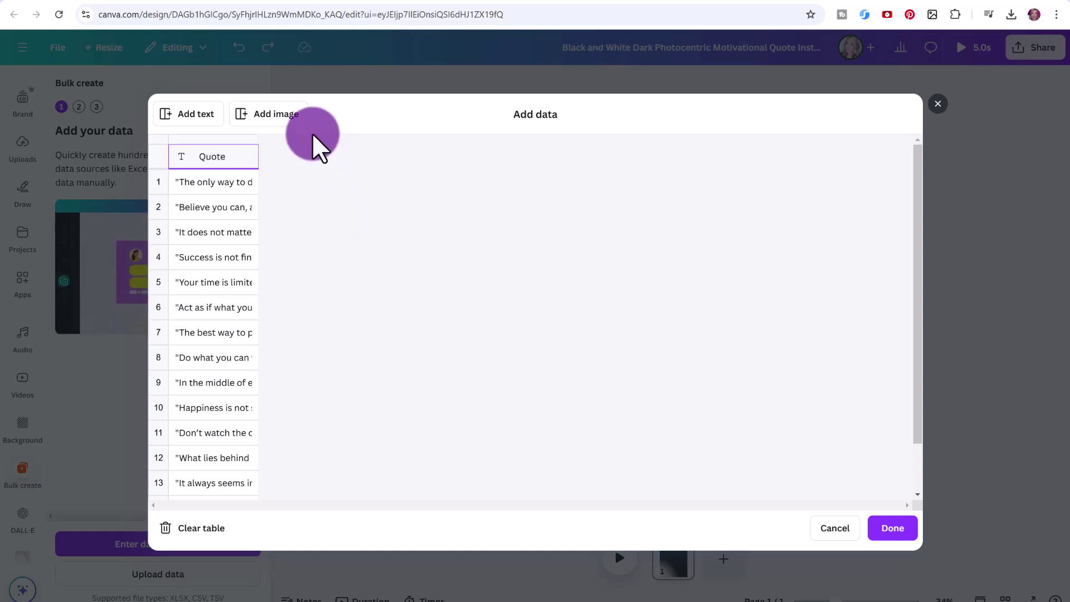
- Add a 'Background' image column and give quote 1 the nikita-pishchugin night image
click(287, 116)
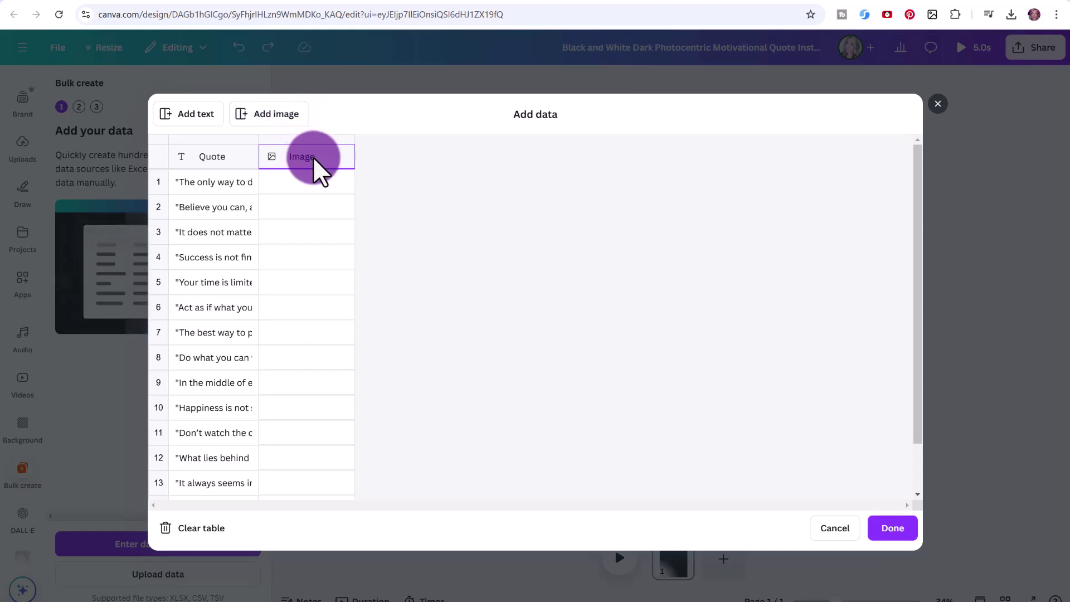
text(Background)
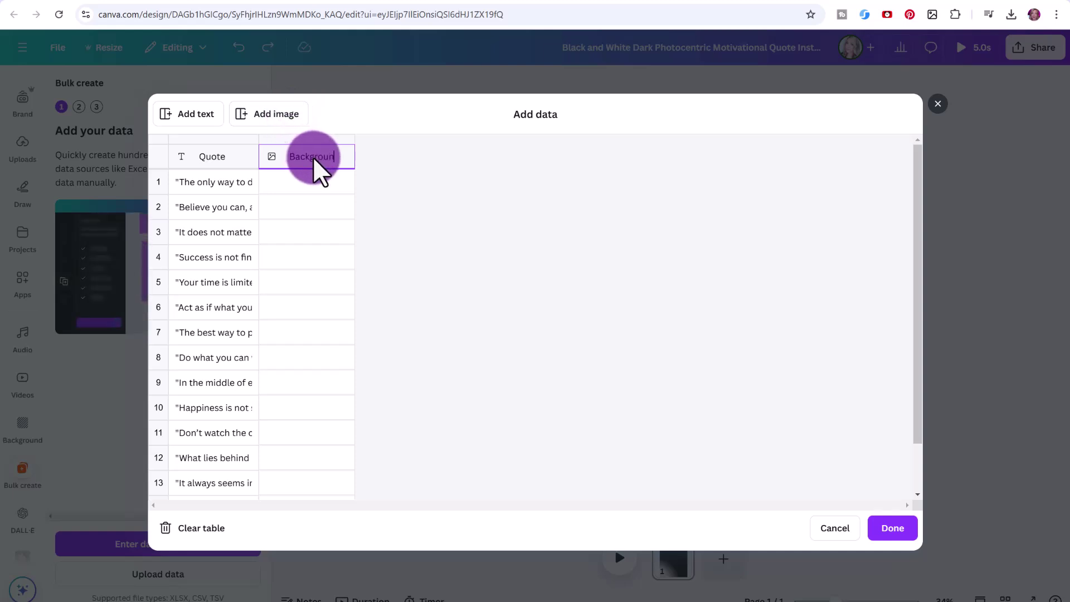
click(343, 183)
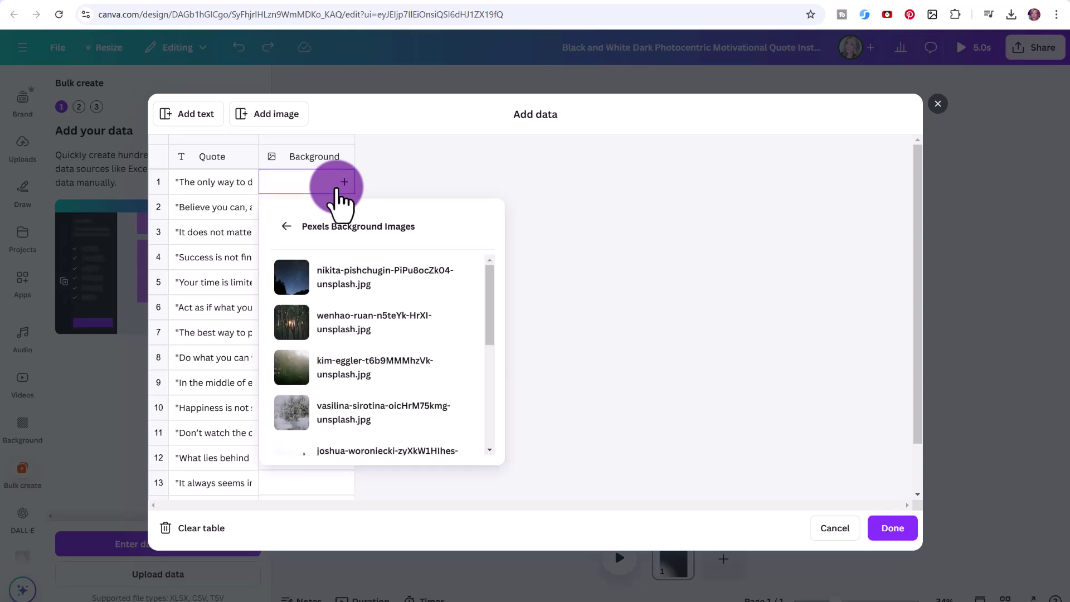
click(287, 226)
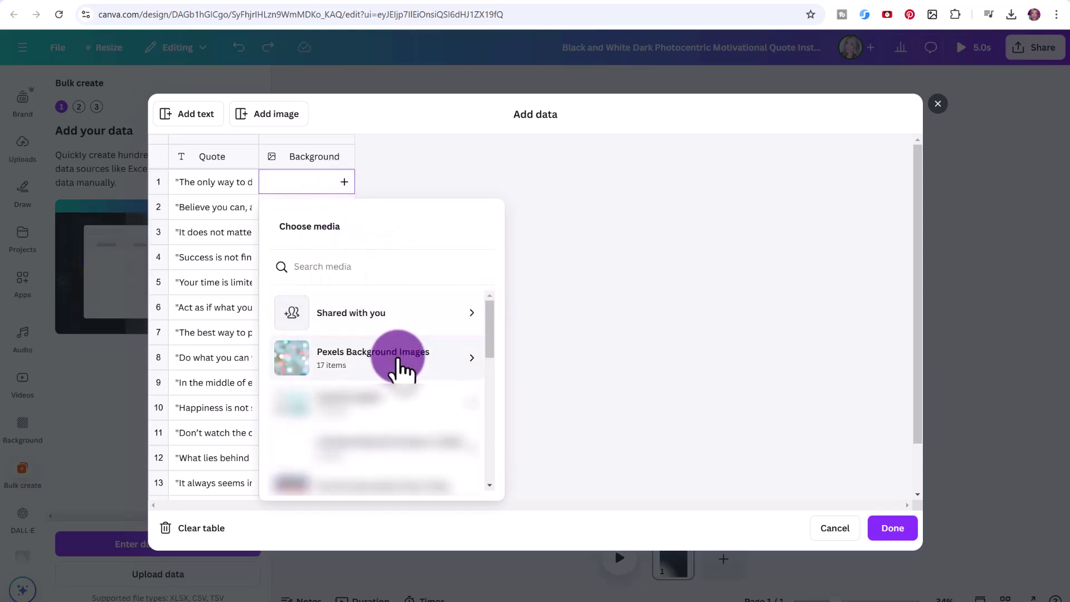
click(357, 356)
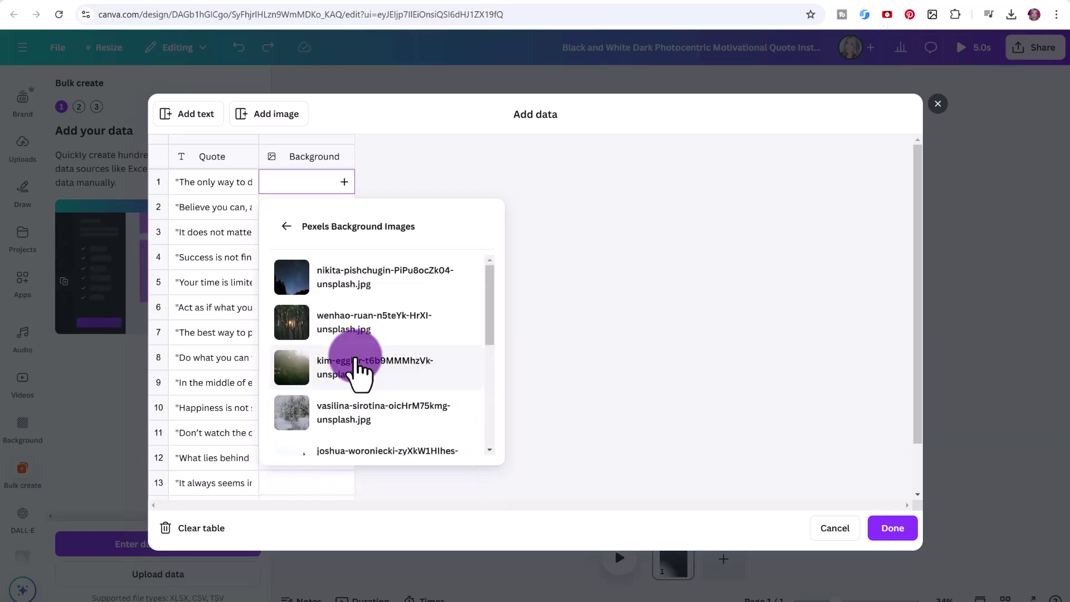
click(357, 289)
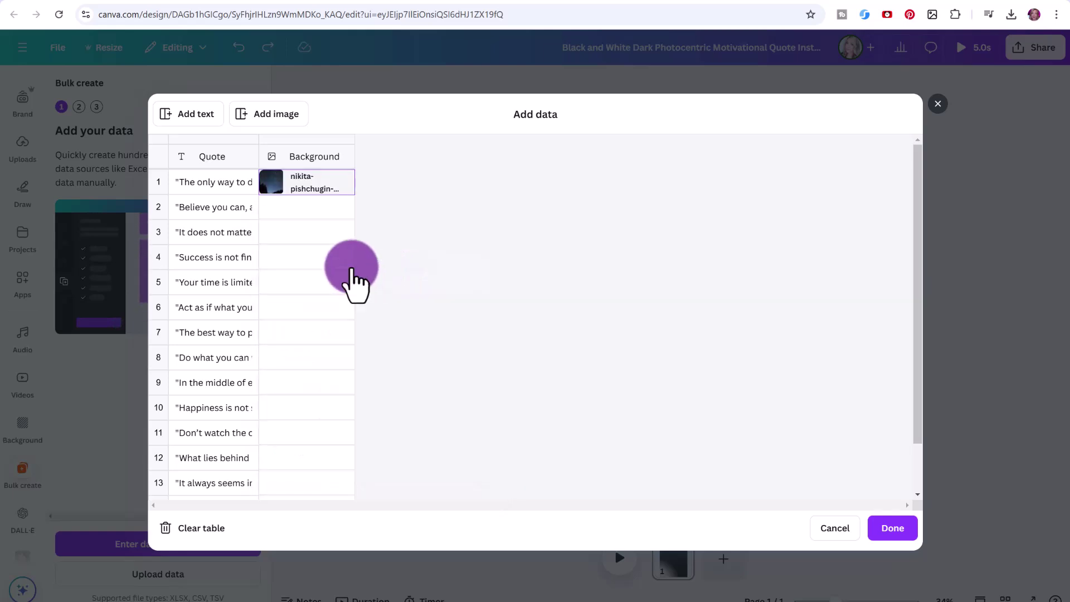
- Give quotes 2–4 the wenhao-ruan forest, vasilina snowy and joshua forest images, then finish
click(301, 206)
click(359, 347)
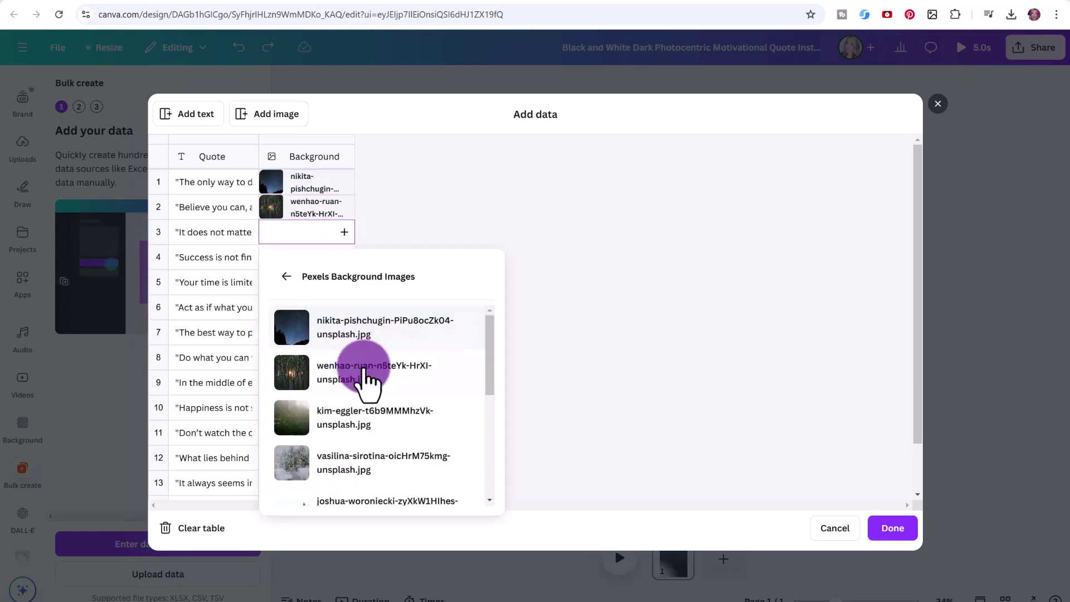
scroll(358, 435, down, 1)
click(357, 418)
scroll(370, 453, down, 2)
click(370, 446)
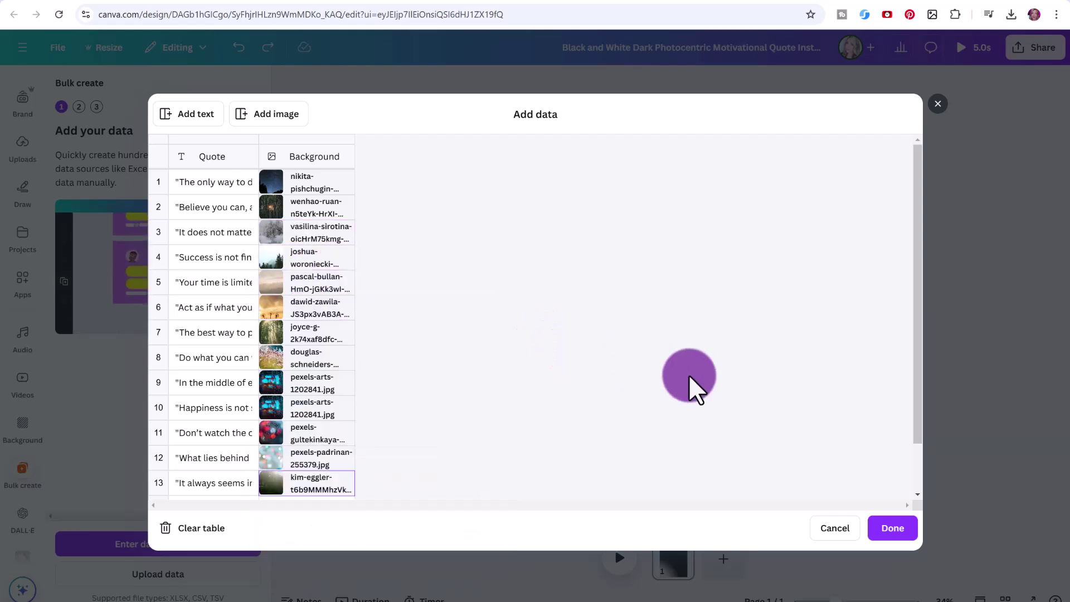
click(902, 528)
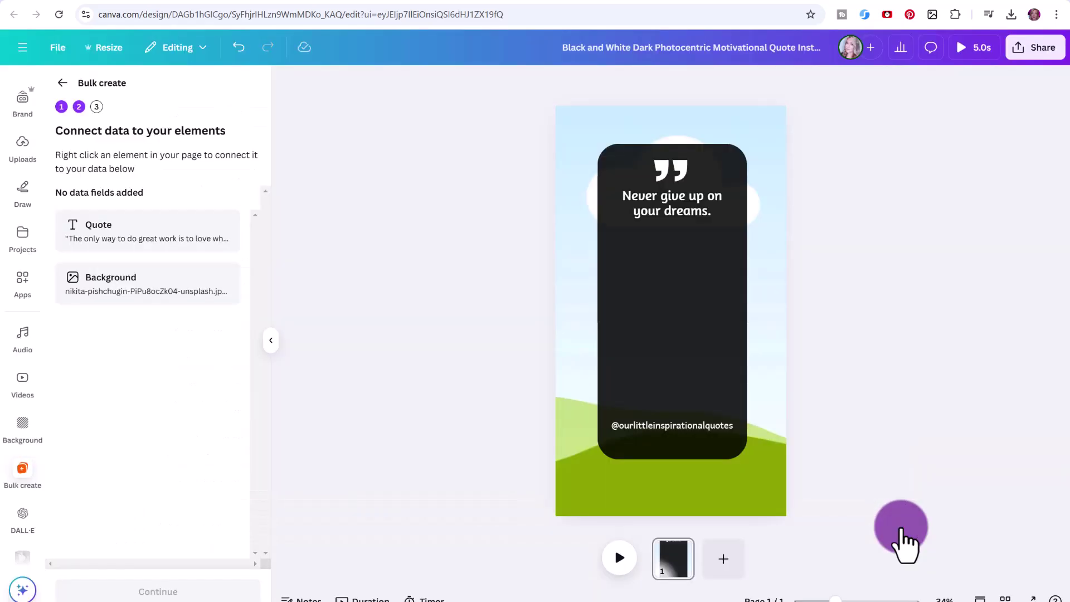
- Connect the quote text on the card to the Quote data field
right_click(728, 323)
click(664, 229)
right_click(673, 232)
click(724, 421)
click(703, 296)
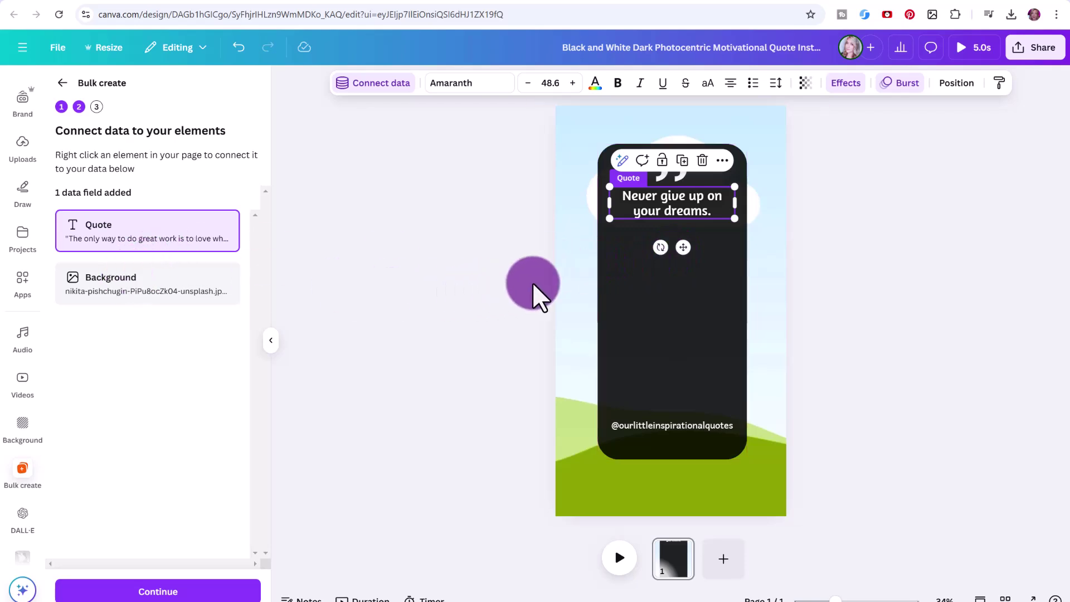
- Connect the background image to the Background field and generate 15 designs
click(560, 280)
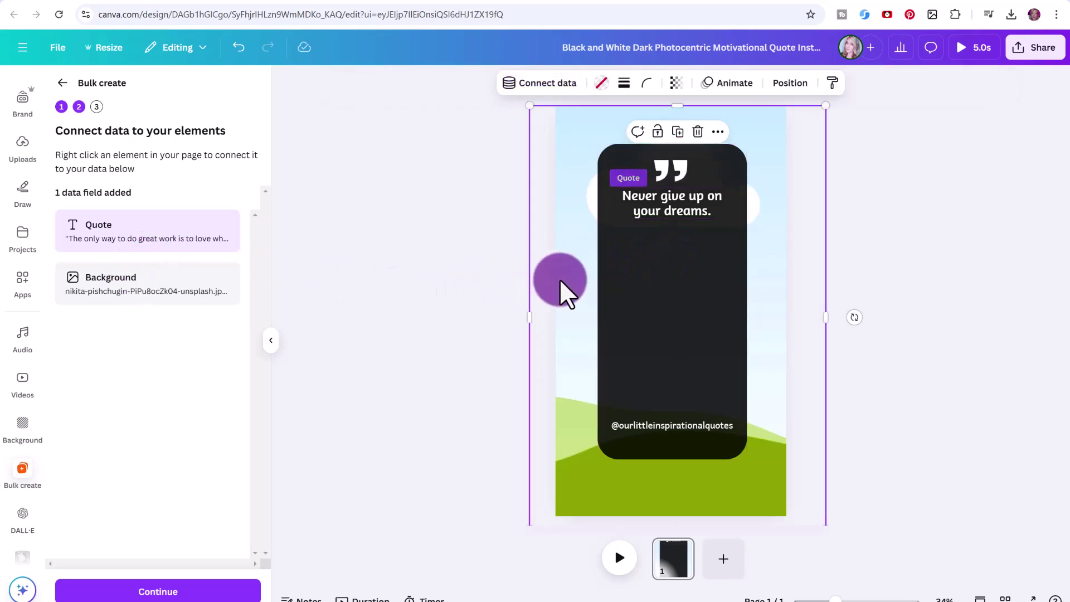
click(521, 83)
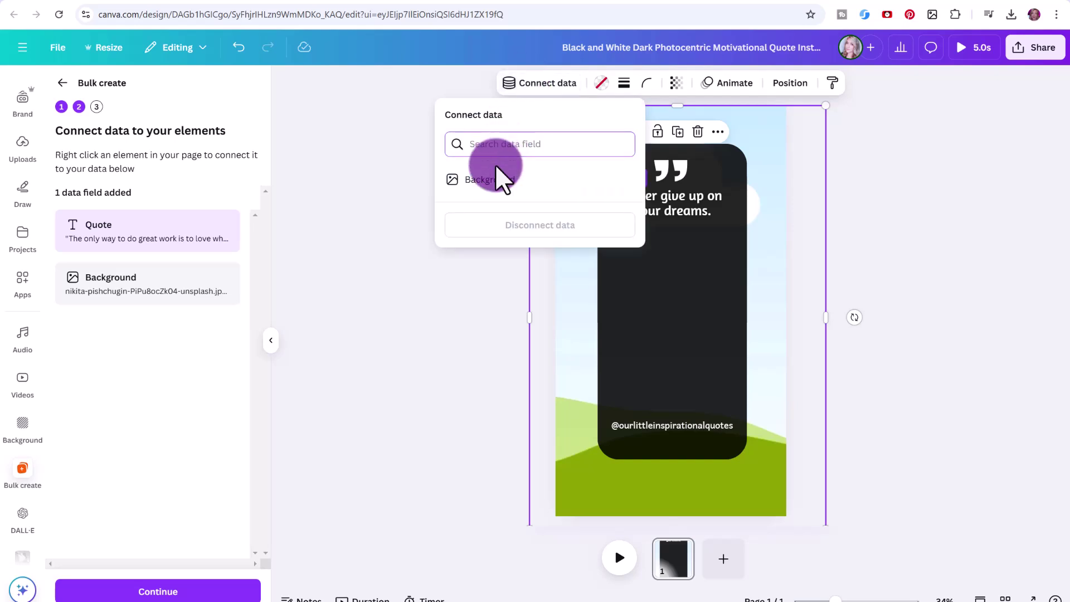
click(499, 181)
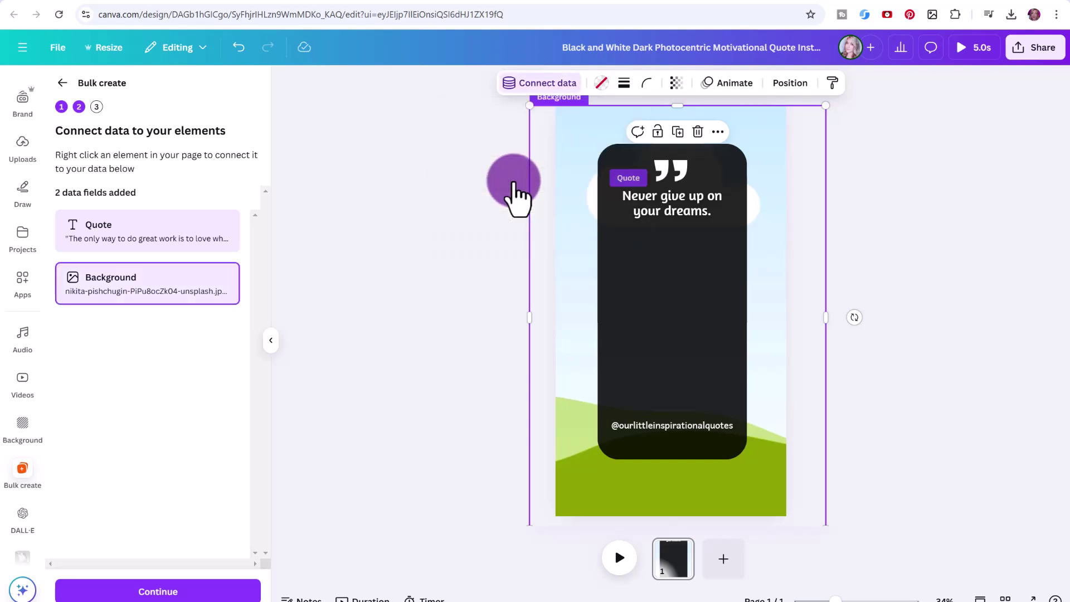
click(236, 591)
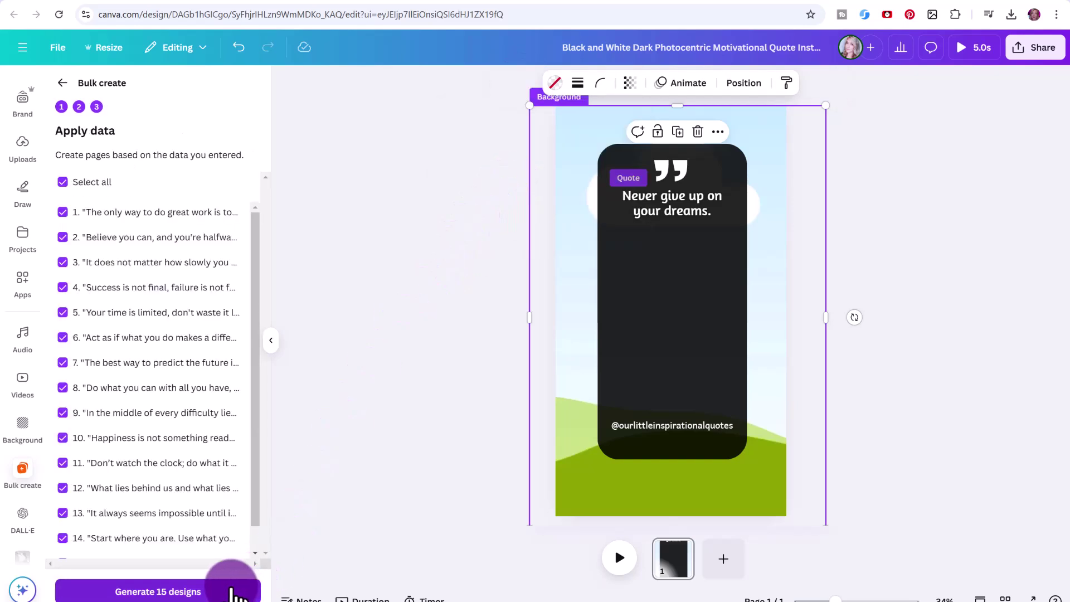
click(235, 592)
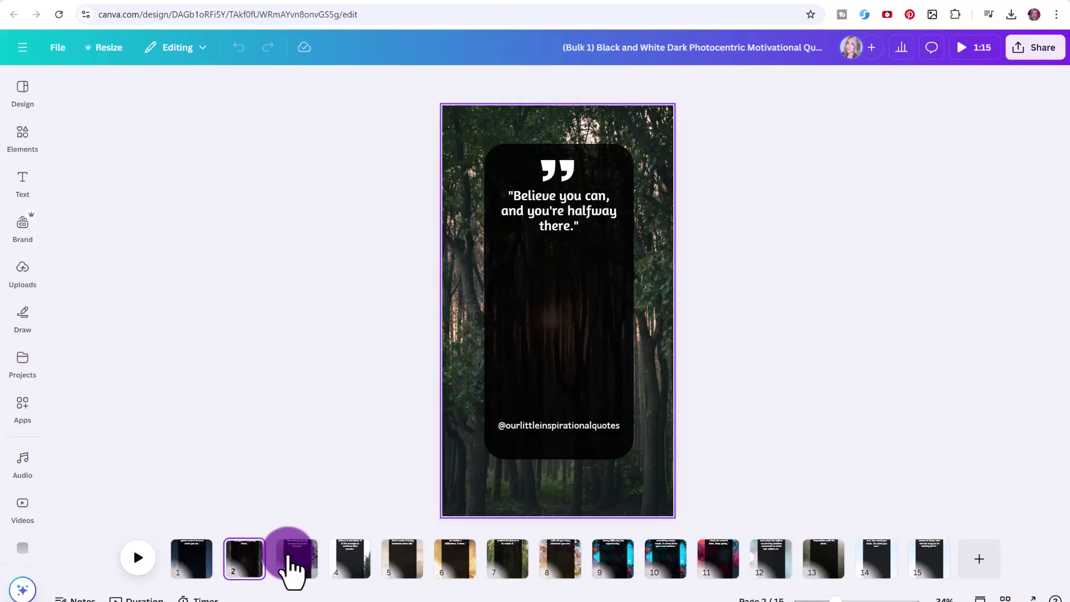
- Review quote pages 3, 4, 6 and 7 to confirm each has its own background photo
click(289, 557)
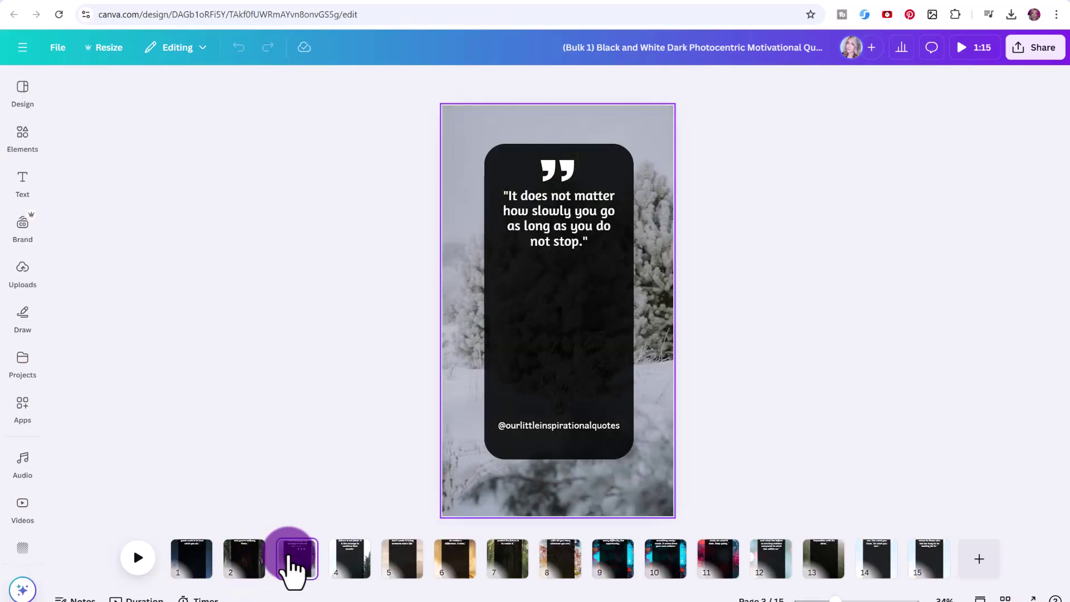
click(339, 558)
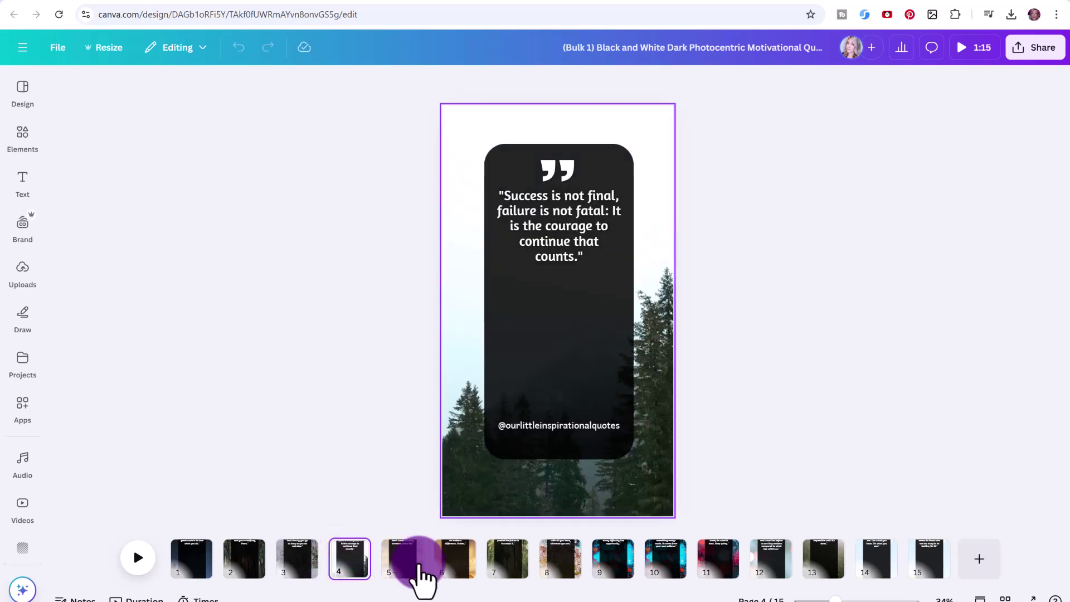
click(455, 557)
click(507, 558)
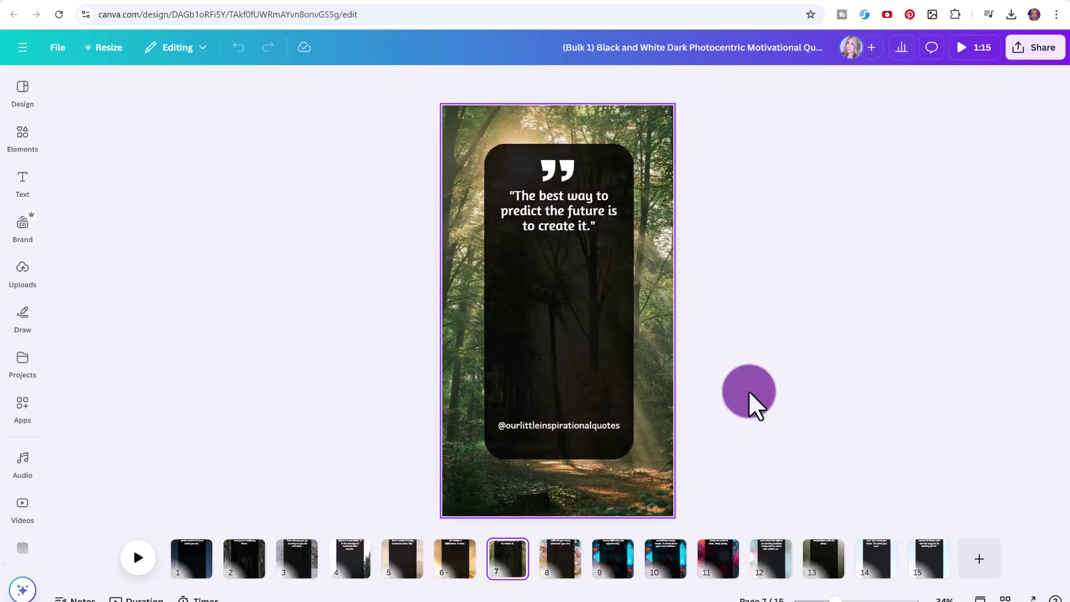